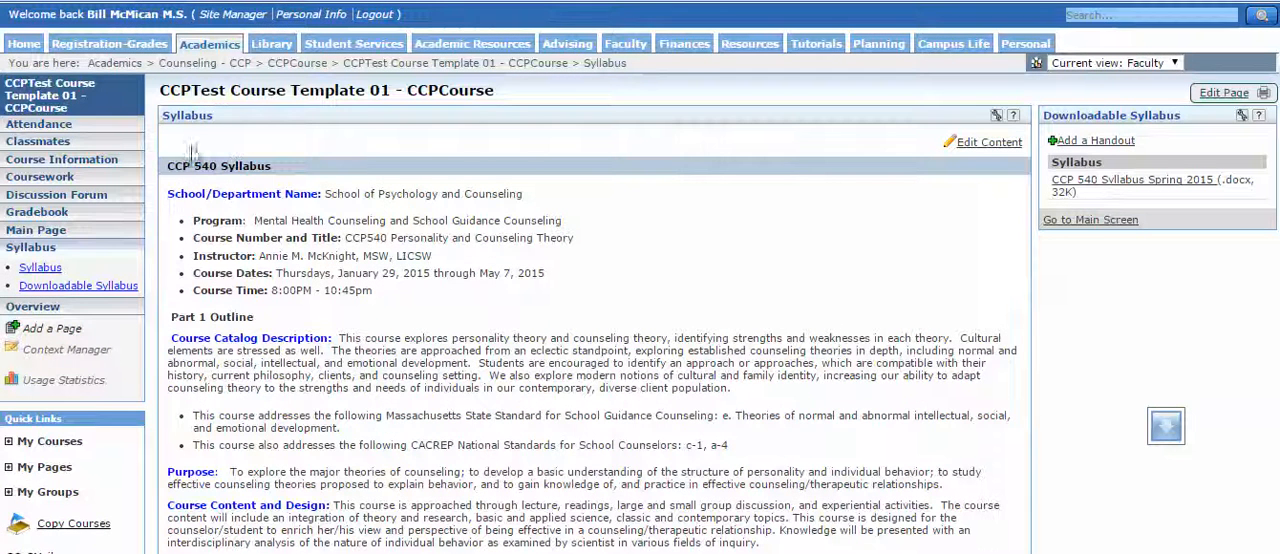
Examine the CCP 540 syllabus text, then compare it with the sectioned layout of the MMG 735 course's Syllabus page.
{"action": "left_click_drag", "start_coordinate": [170, 193], "coordinate": [490, 399]}
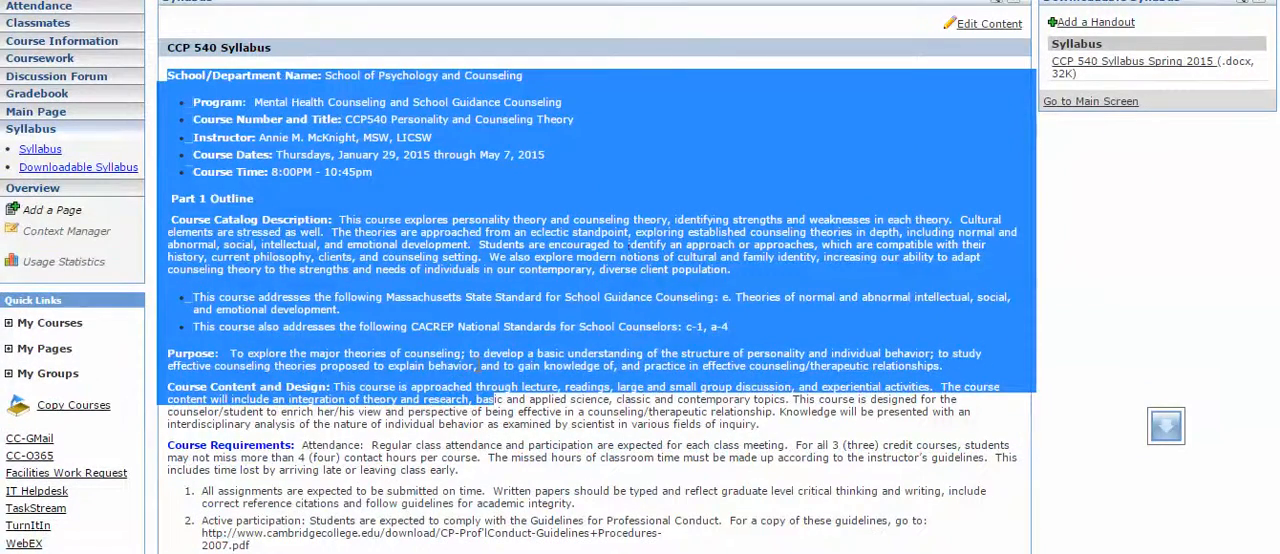
{"action": "left_click", "coordinate": [1122, 148]}
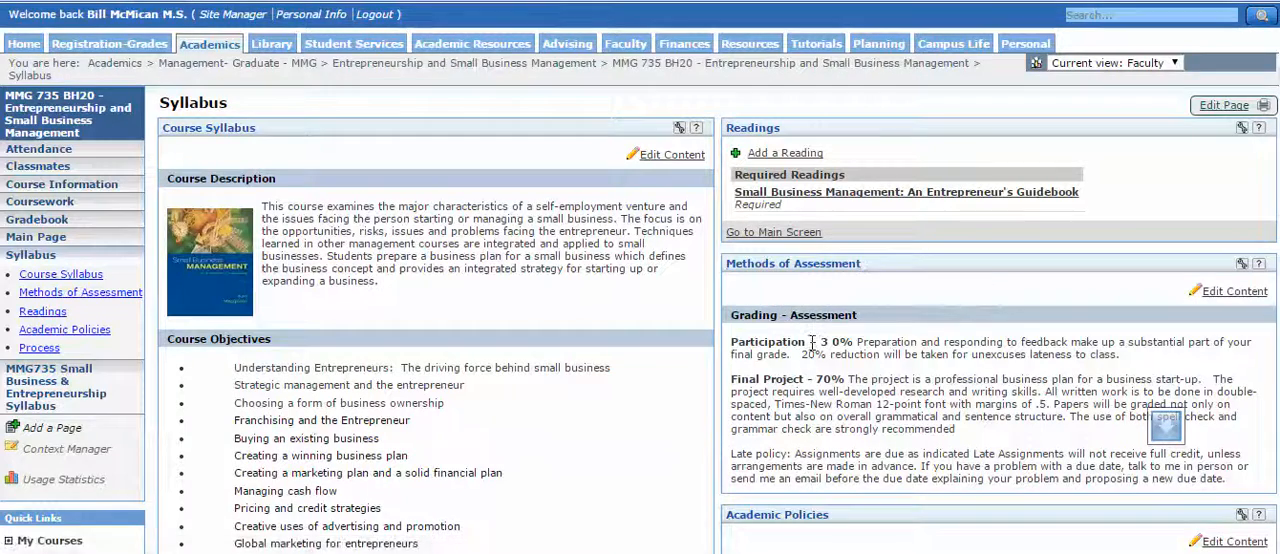
{"action": "scroll", "coordinate": [811, 342], "scroll_direction": "down", "scroll_amount": 2}
{"action": "scroll", "coordinate": [811, 342], "scroll_direction": "down", "scroll_amount": 6}
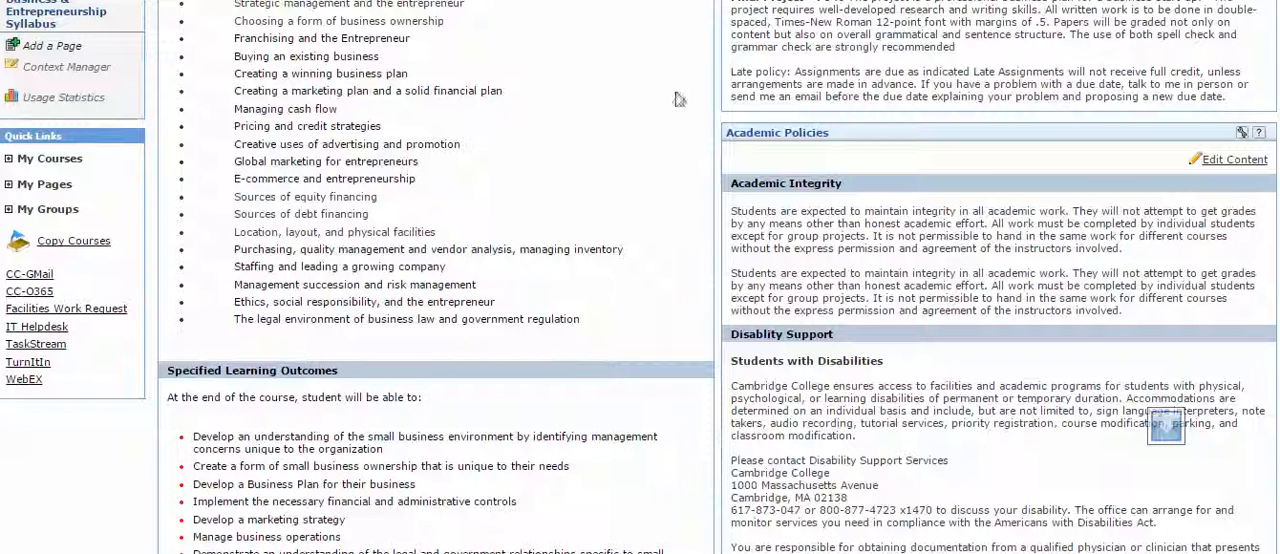
{"action": "scroll", "coordinate": [667, 96], "scroll_direction": "up", "scroll_amount": 4}
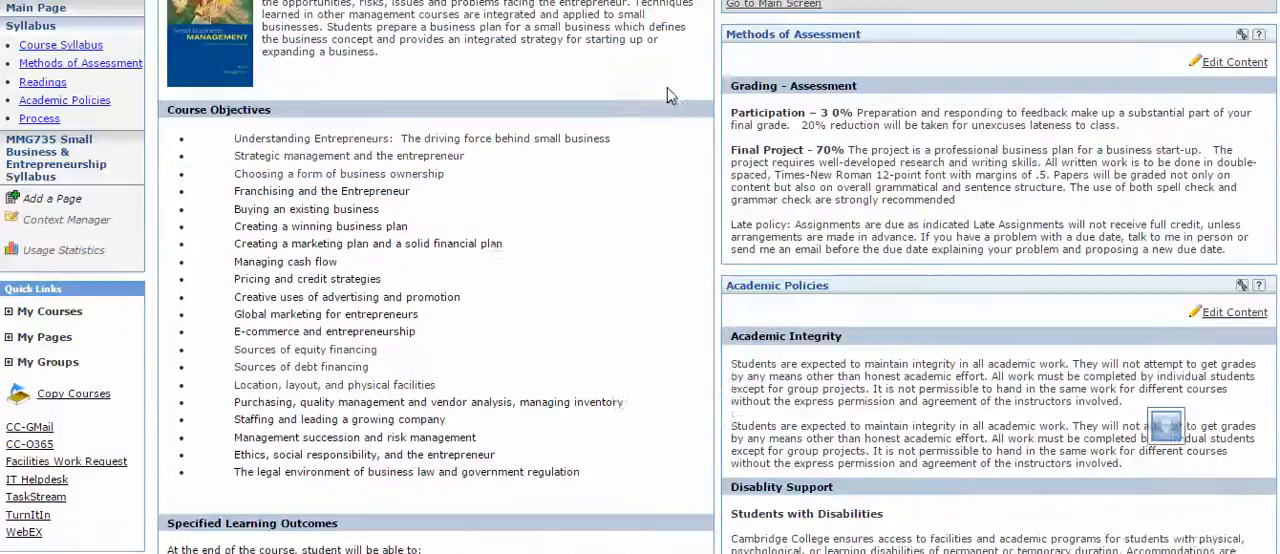
{"action": "scroll", "coordinate": [667, 96], "scroll_direction": "down", "scroll_amount": 7}
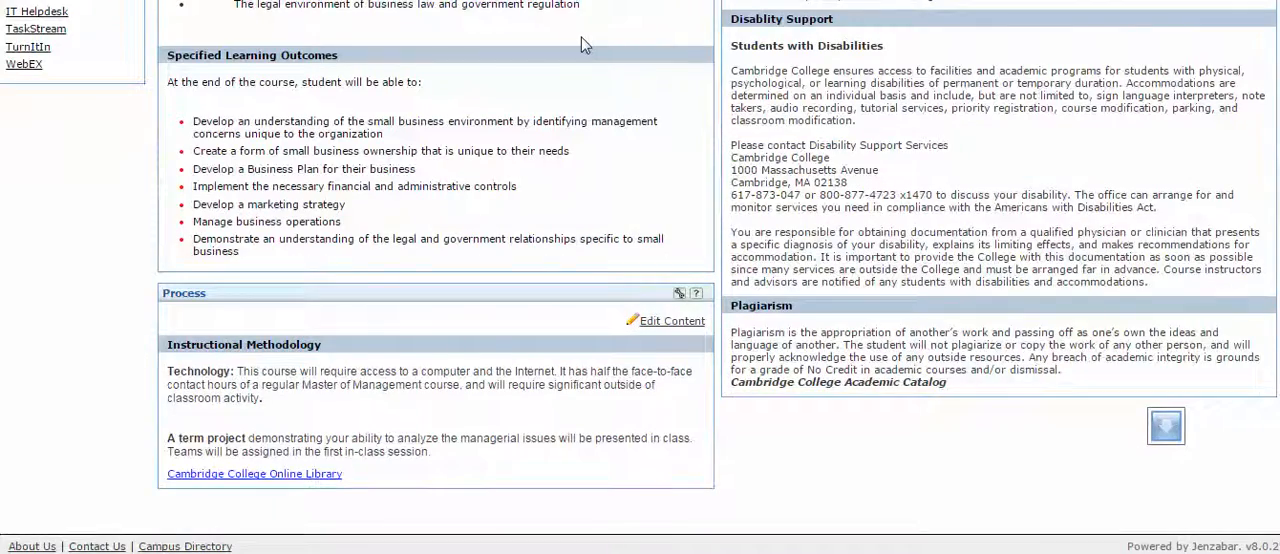
{"action": "scroll", "coordinate": [582, 37], "scroll_direction": "up", "scroll_amount": 7}
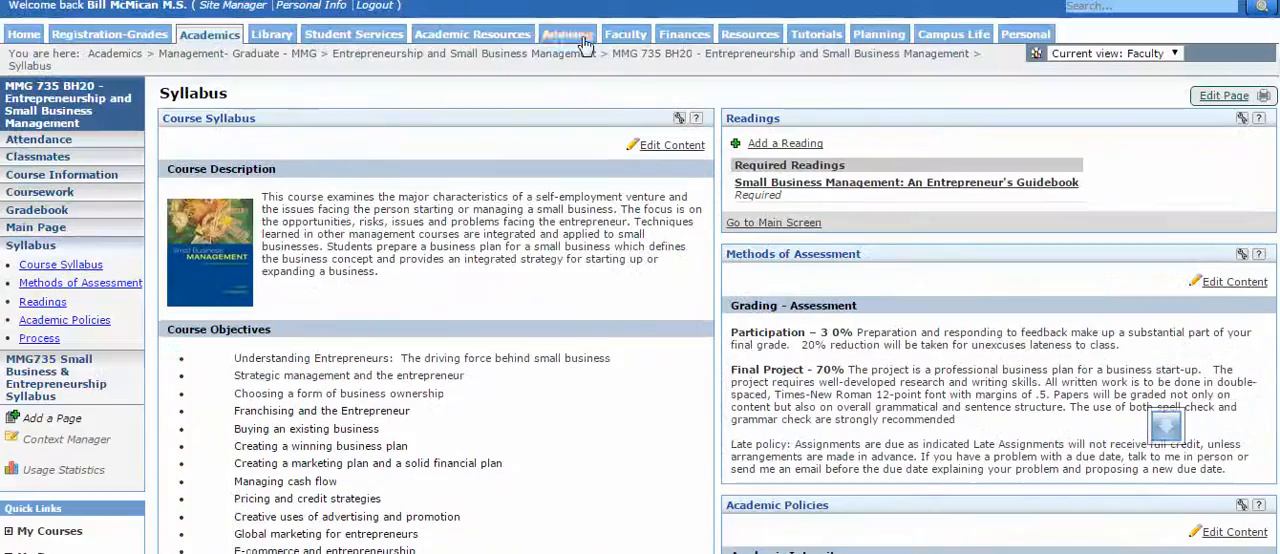
{"action": "right_click", "coordinate": [184, 256]}
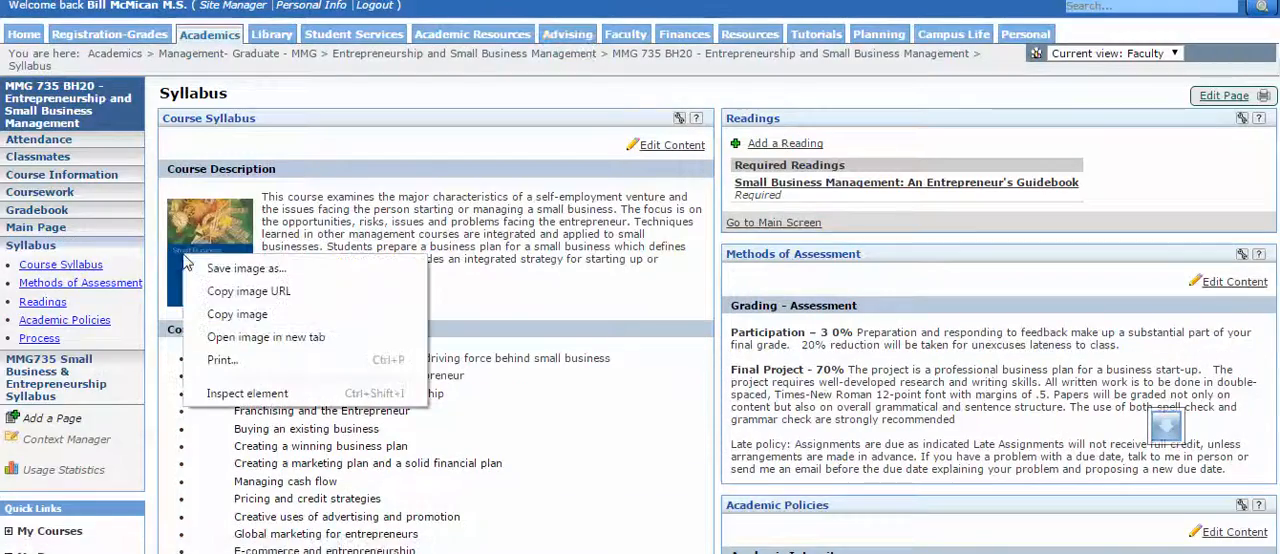
{"action": "left_click", "coordinate": [268, 274]}
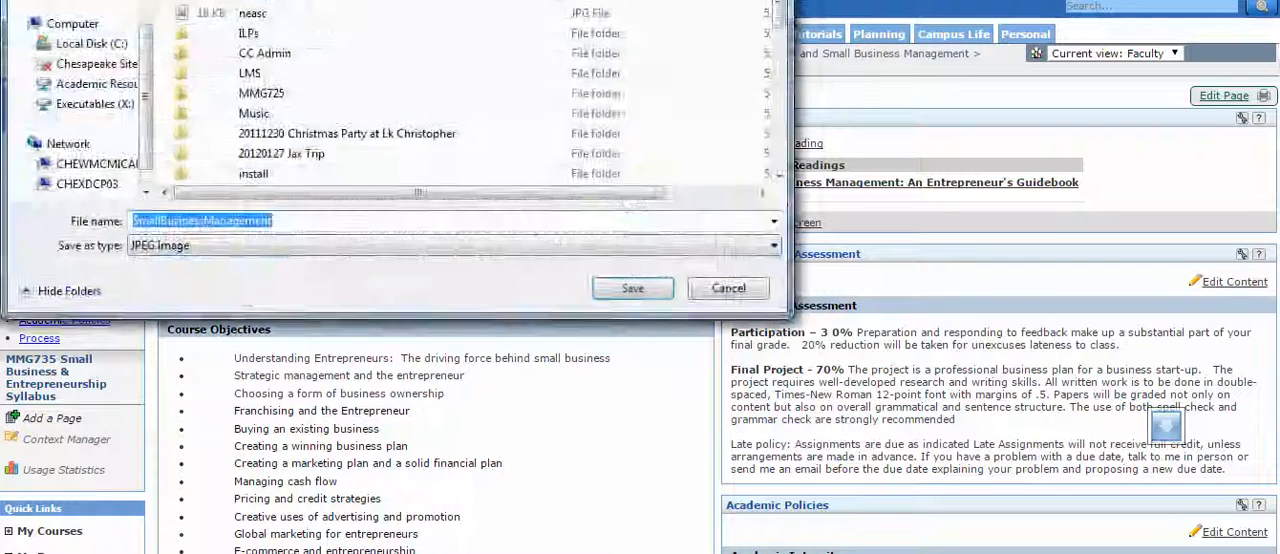
{"action": "left_click", "coordinate": [726, 286]}
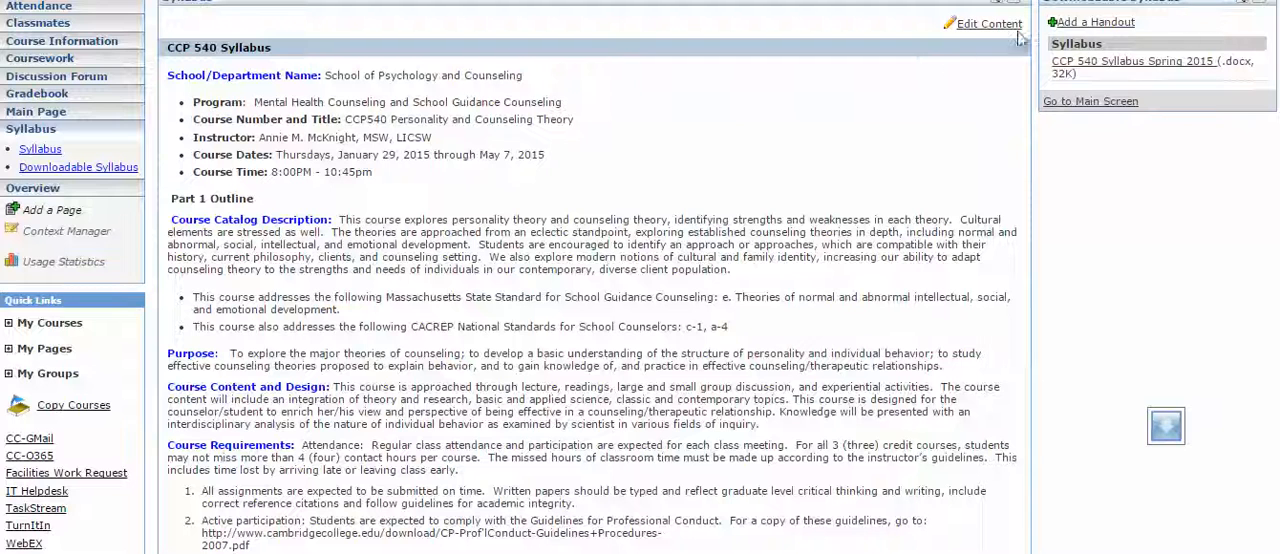
Open the CCP 540 course's Syllabus content for editing and delete the existing CCP 540 Syllabus element.
{"action": "left_click", "coordinate": [1088, 104]}
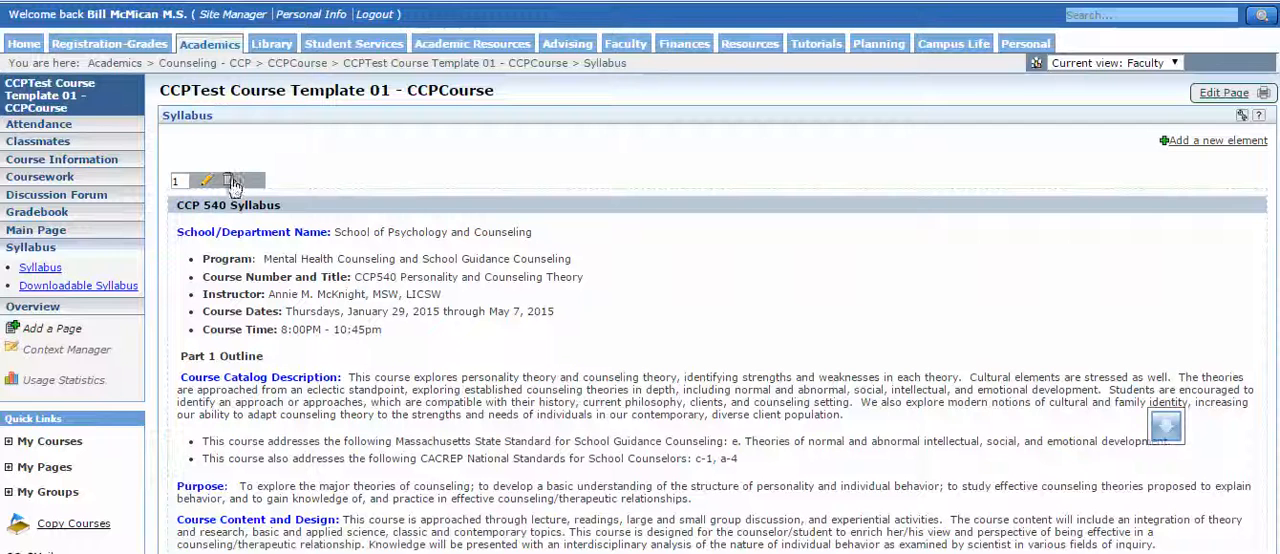
{"action": "left_click_drag", "start_coordinate": [230, 180], "coordinate": [223, 178]}
{"action": "left_click", "coordinate": [229, 182]}
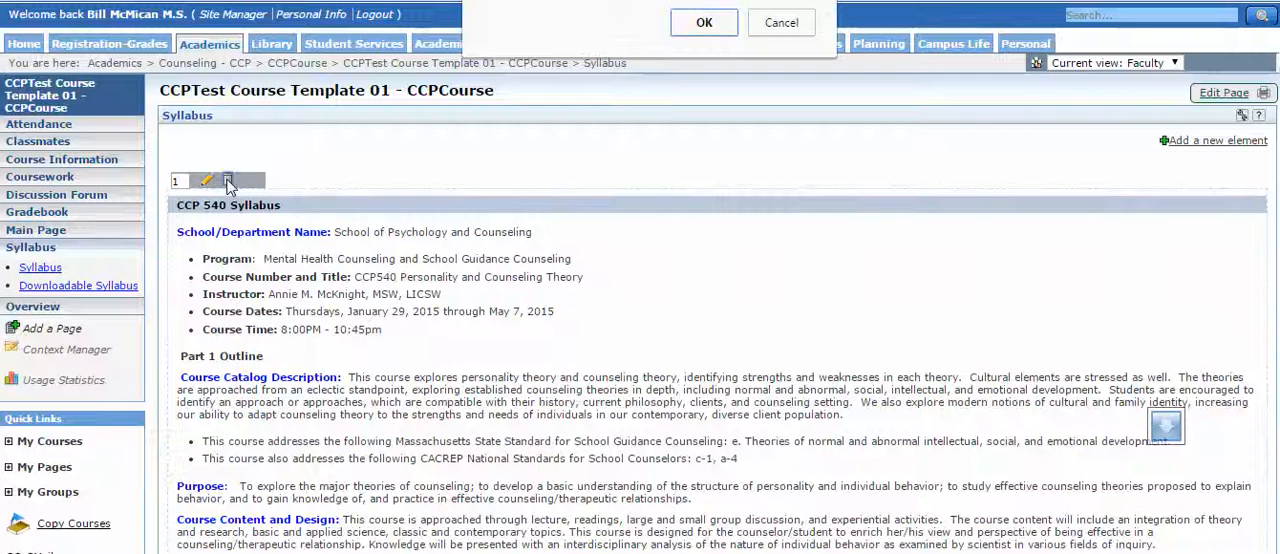
{"action": "left_click", "coordinate": [692, 22]}
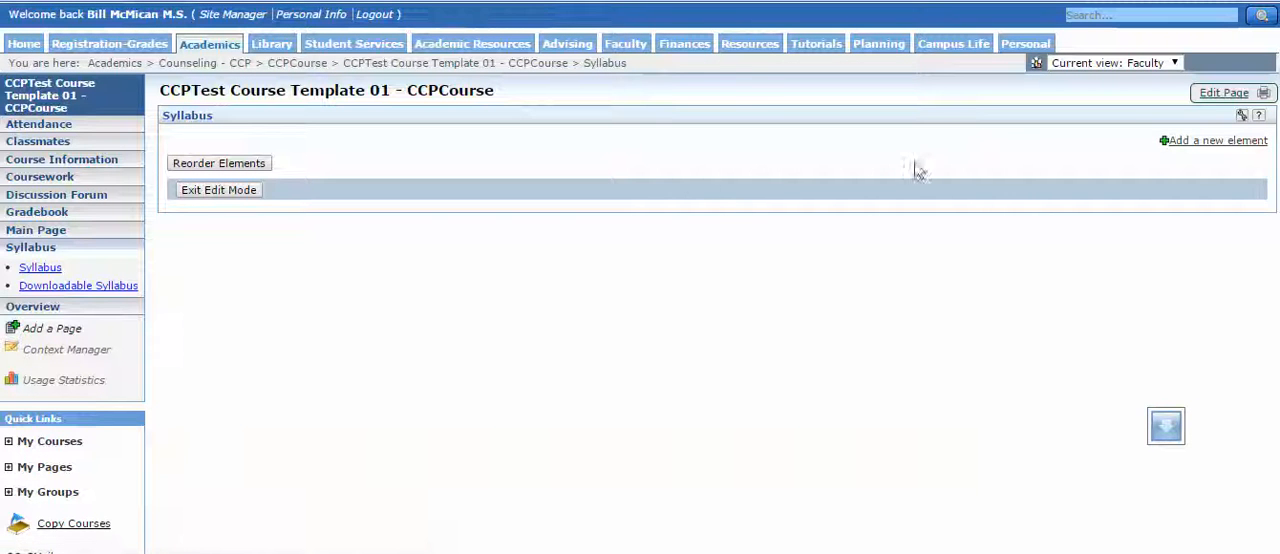
Add a new element with its header enabled and paste the Word syllabus lines from School/Department Name through Course Time into its text.
{"action": "left_click", "coordinate": [1200, 142]}
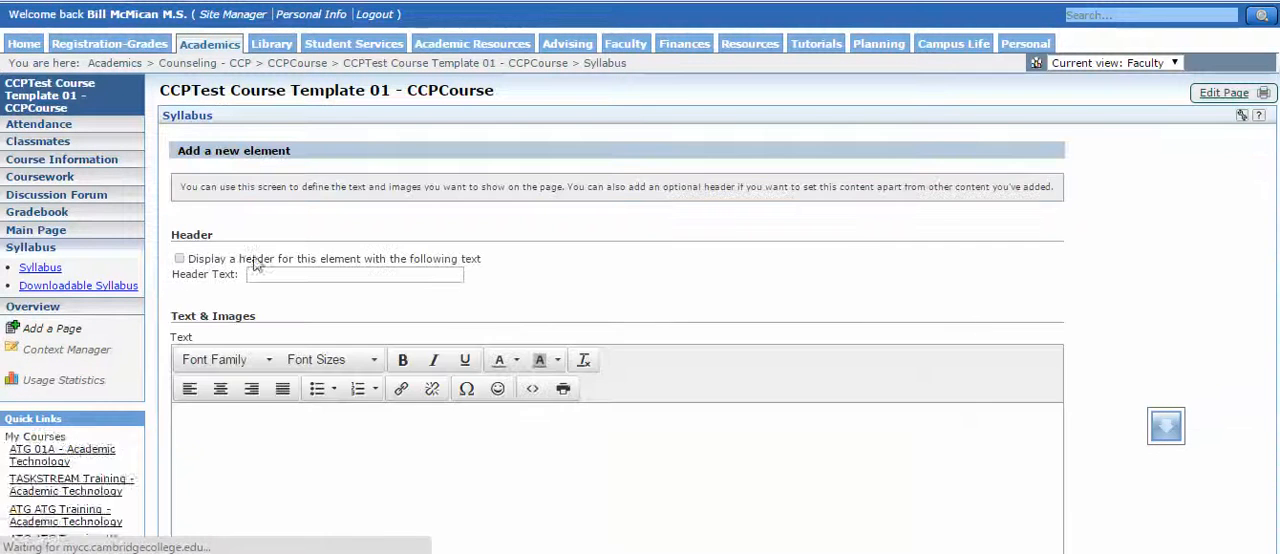
{"action": "left_click", "coordinate": [179, 259]}
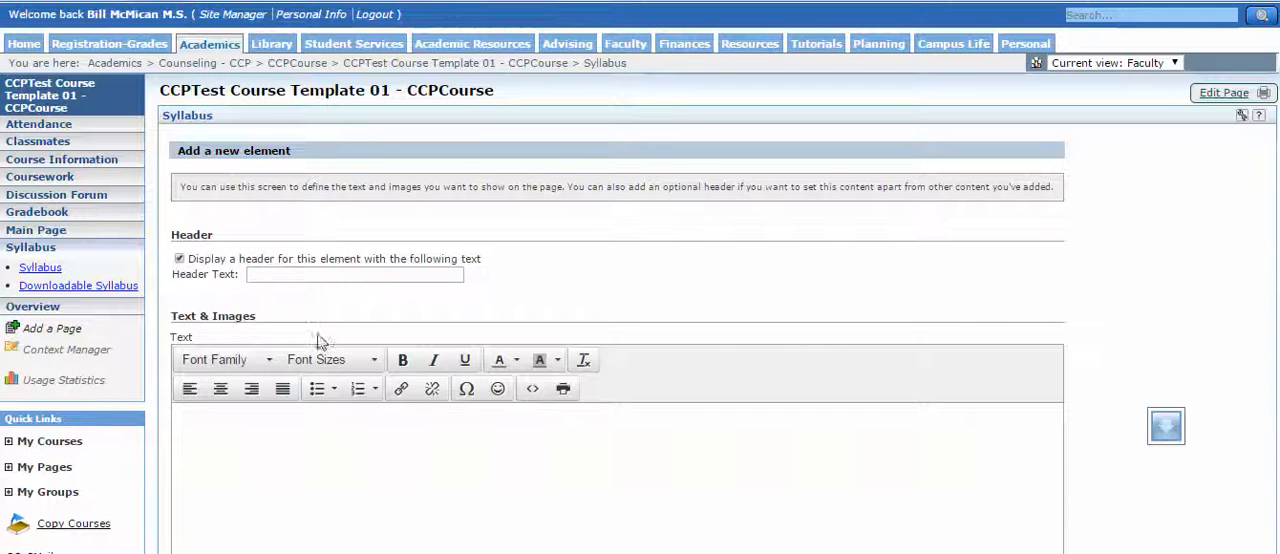
{"action": "left_click", "coordinate": [291, 277]}
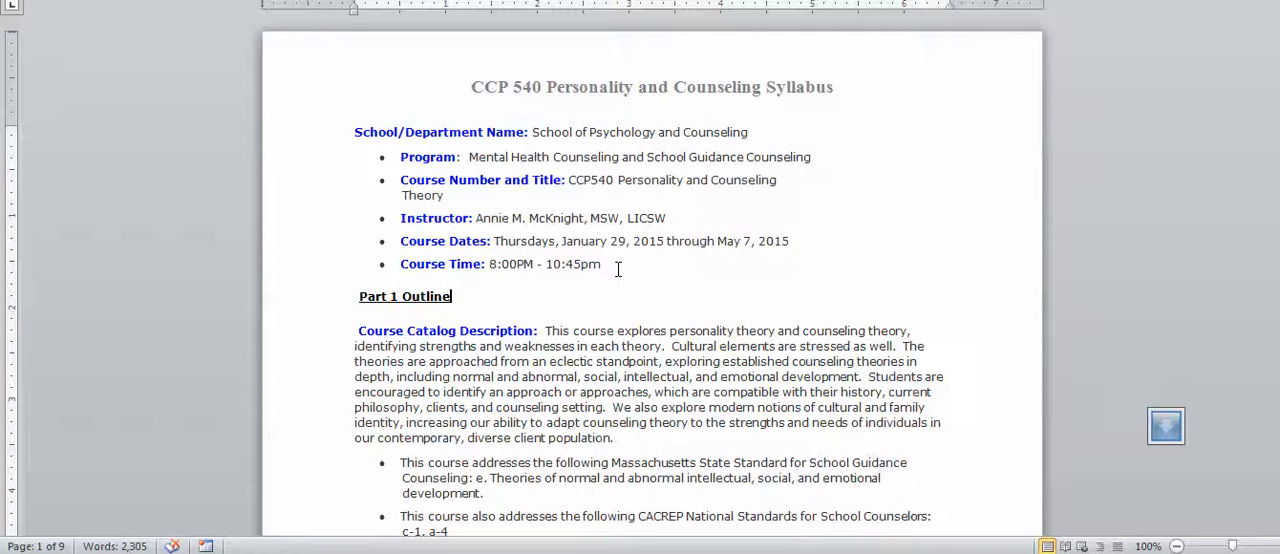
{"action": "left_click_drag", "start_coordinate": [612, 270], "coordinate": [245, 78]}
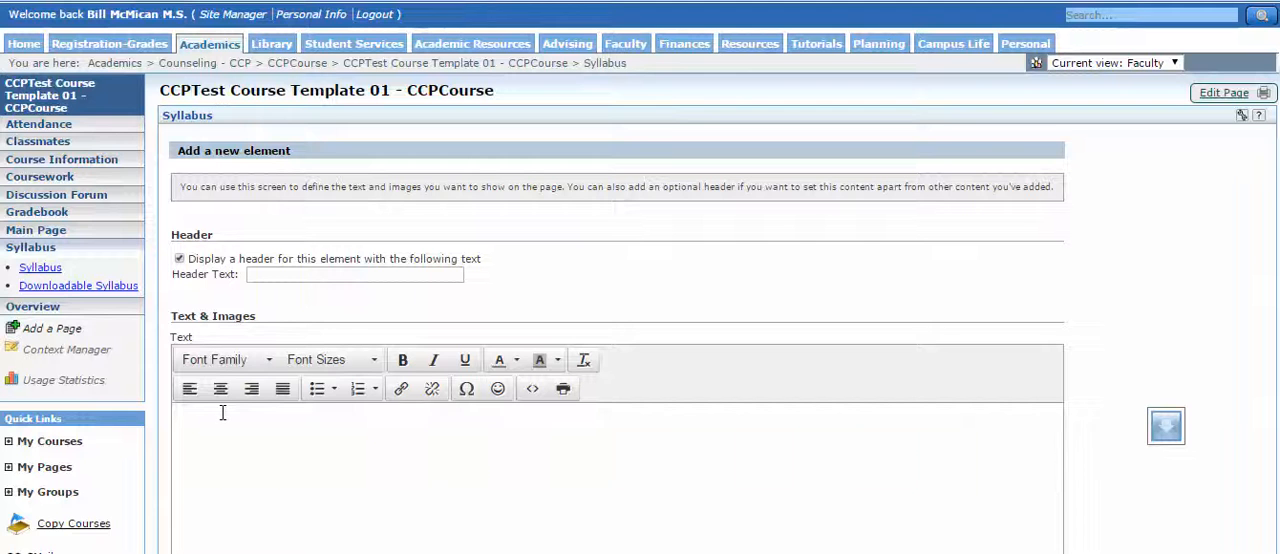
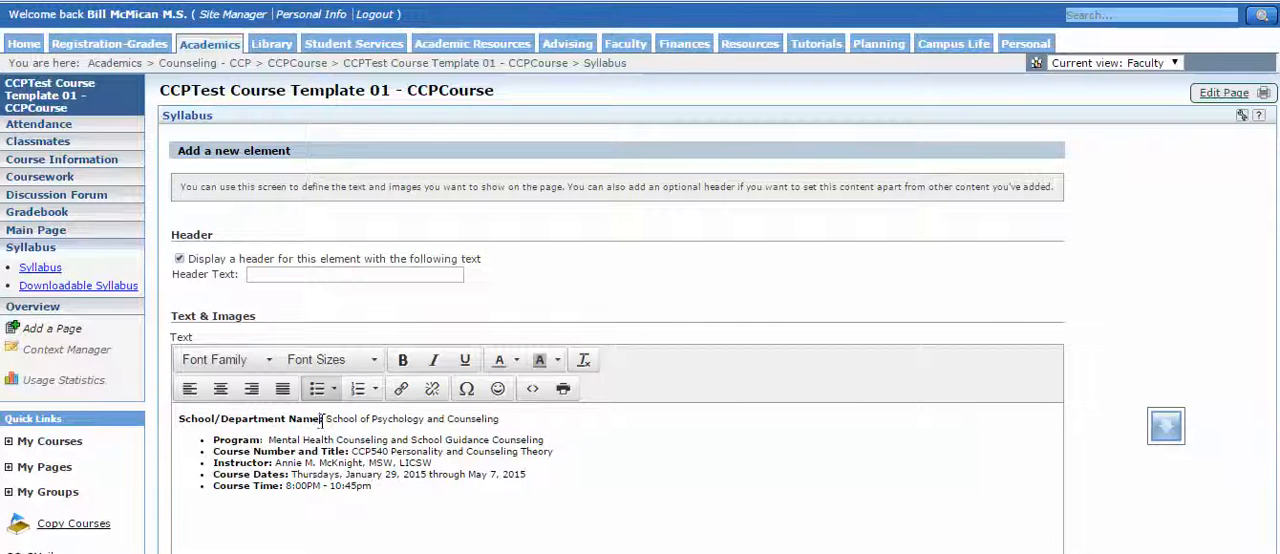
Colour the School/Department Name label blue and save the new element.
{"action": "left_click_drag", "start_coordinate": [322, 418], "coordinate": [162, 419]}
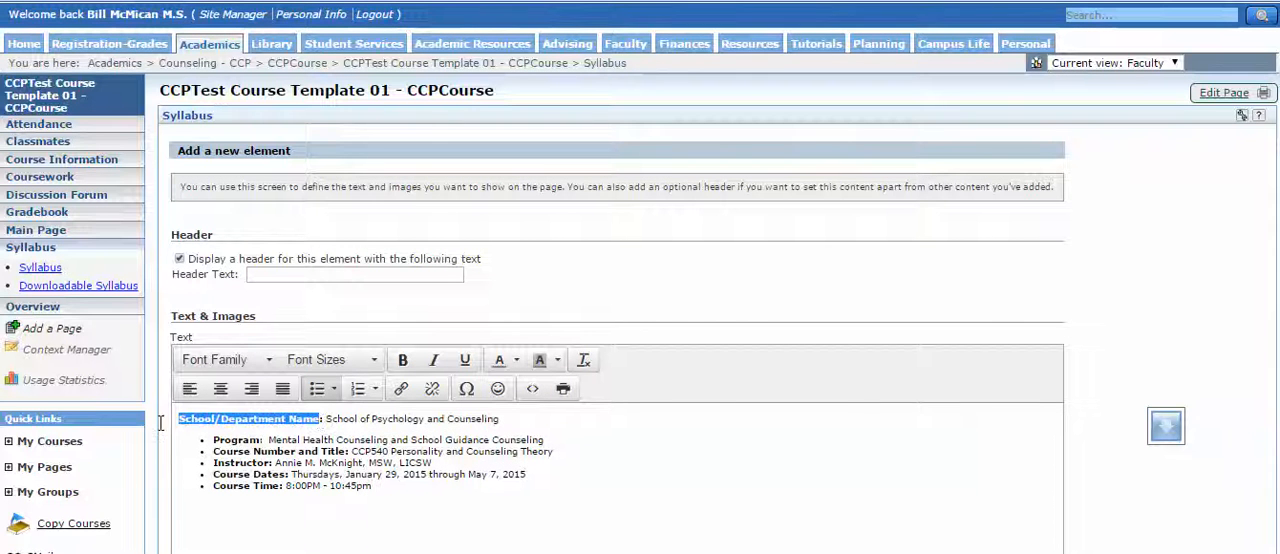
{"action": "left_click", "coordinate": [515, 362]}
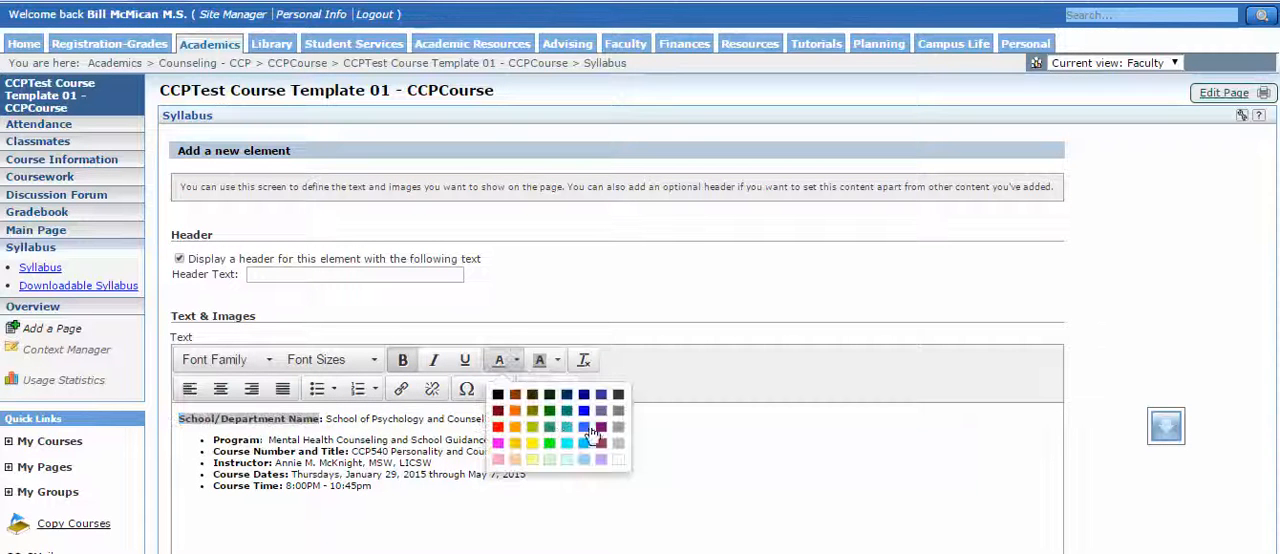
{"action": "left_click", "coordinate": [586, 428]}
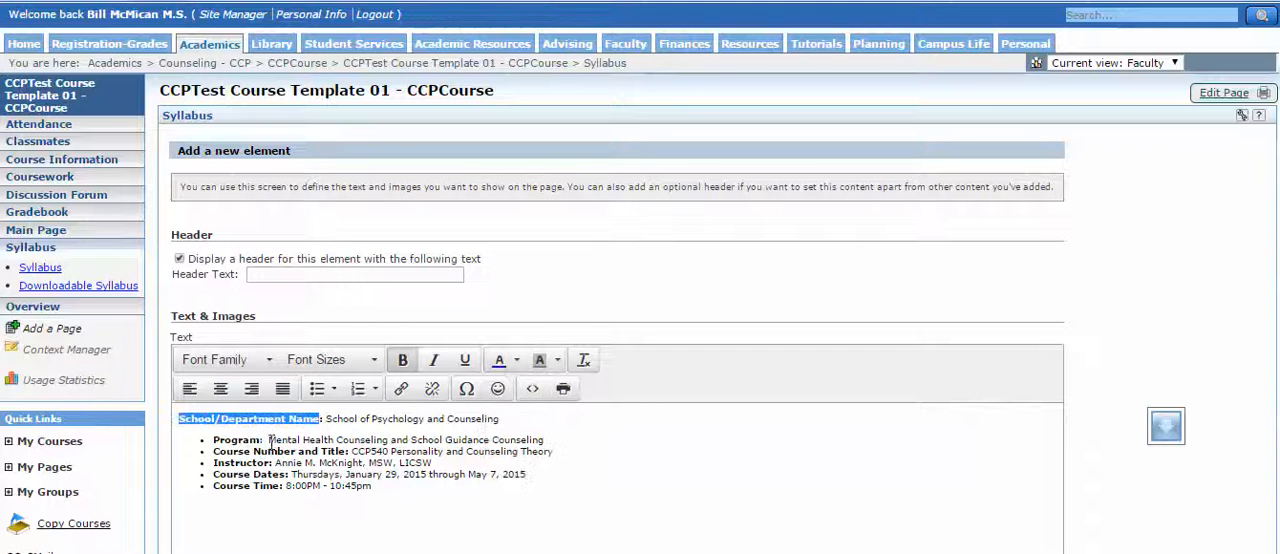
{"action": "left_click", "coordinate": [237, 485]}
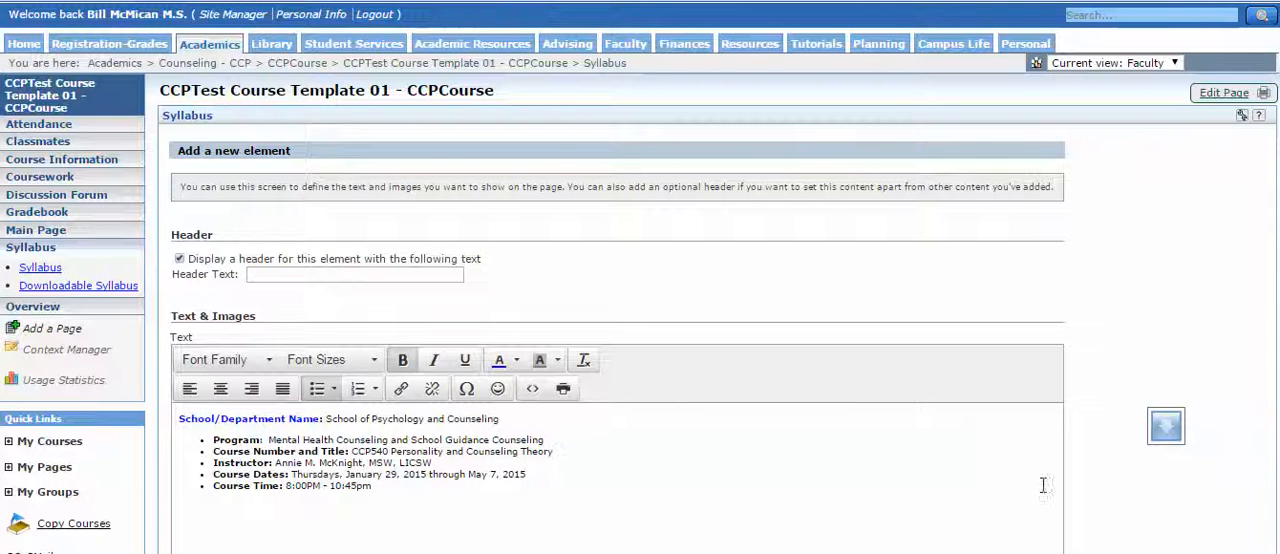
{"action": "scroll", "coordinate": [1080, 509], "scroll_direction": "down", "scroll_amount": 3}
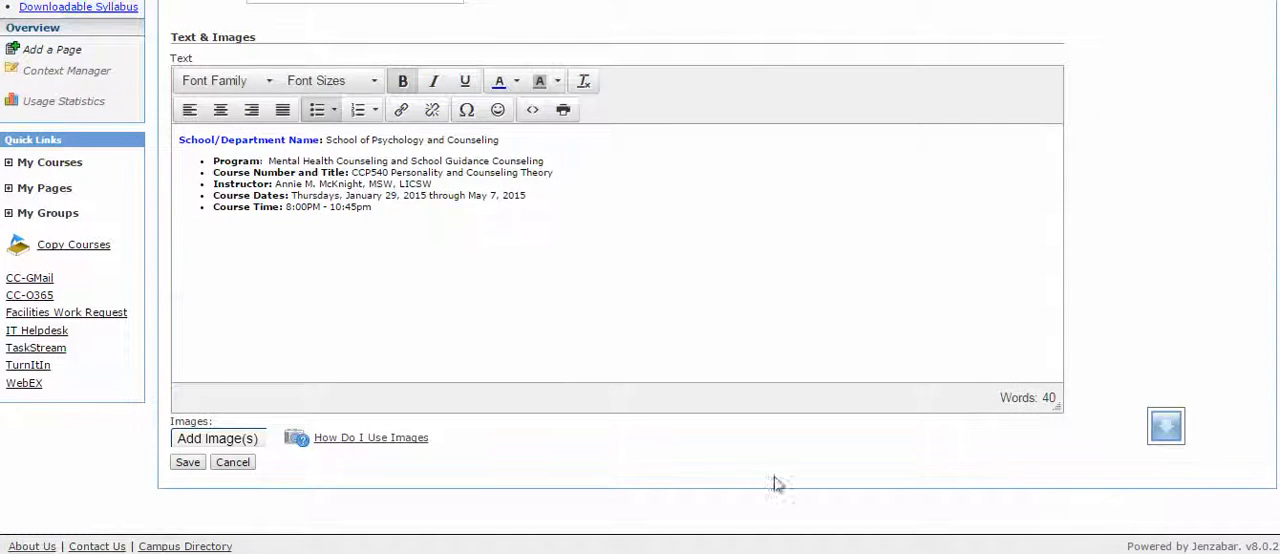
{"action": "left_click", "coordinate": [371, 257]}
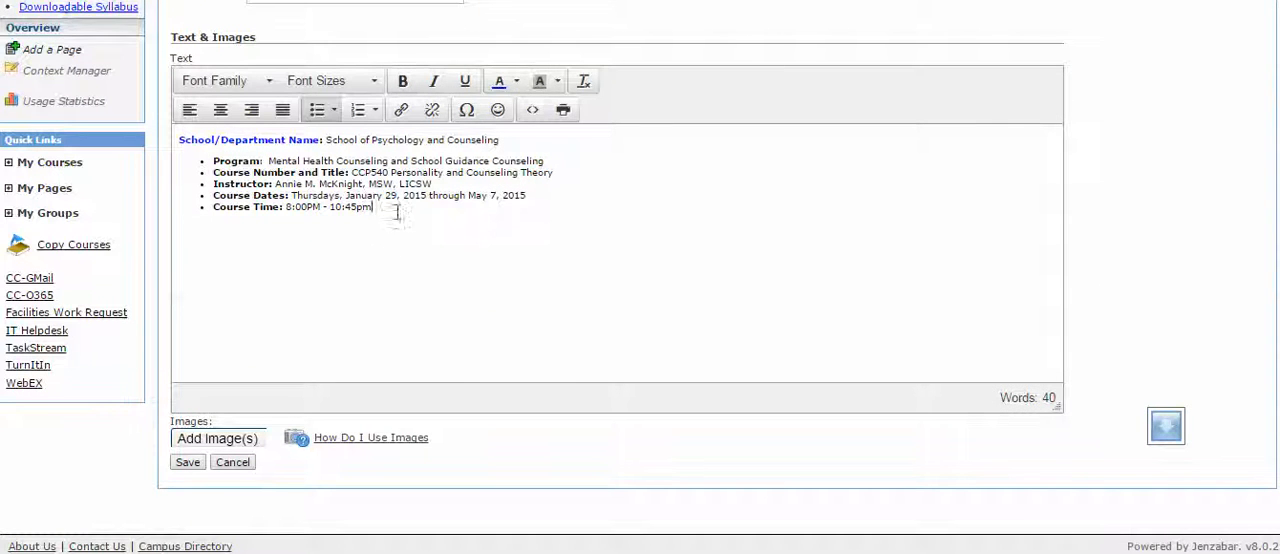
{"action": "left_click", "coordinate": [187, 464]}
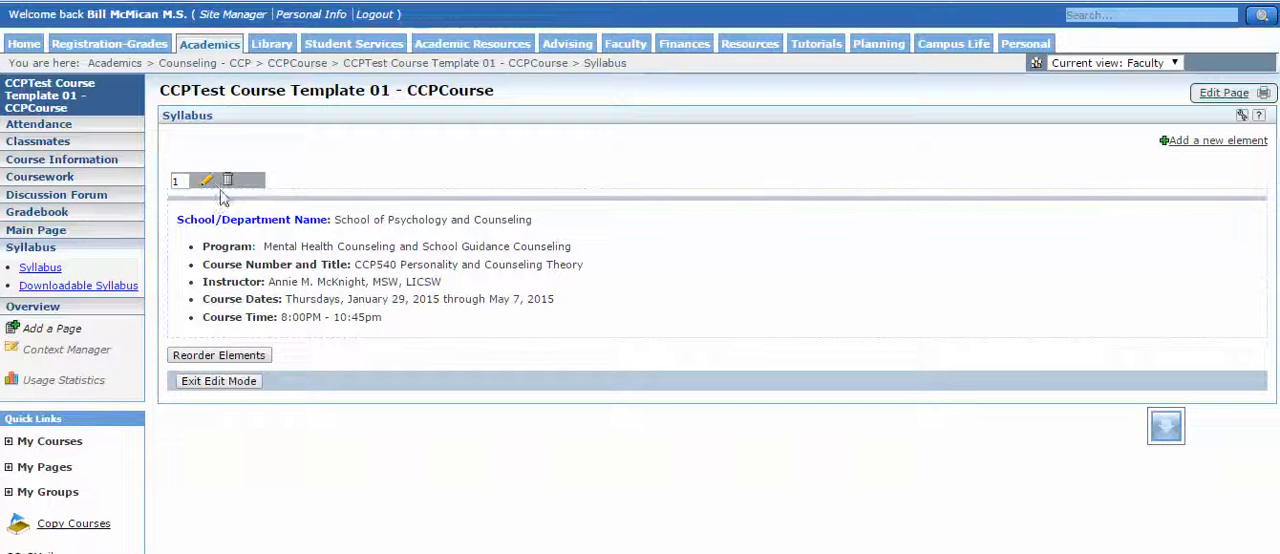
Start another new syllabus element with its header display enabled.
{"action": "left_click", "coordinate": [1180, 146]}
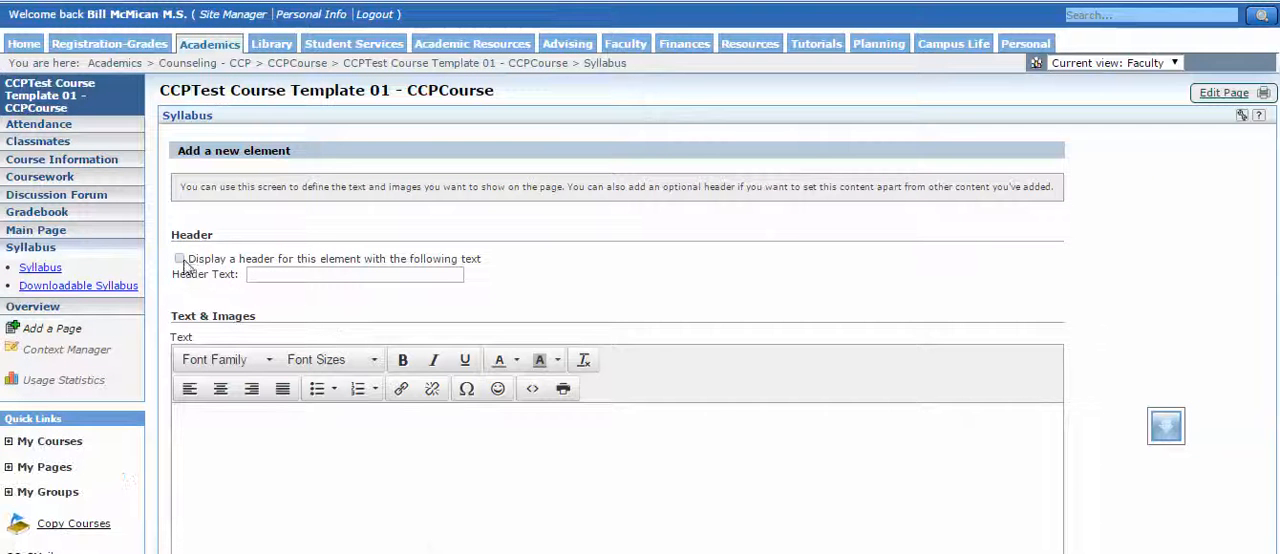
{"action": "left_click", "coordinate": [179, 259]}
{"action": "left_click", "coordinate": [280, 273]}
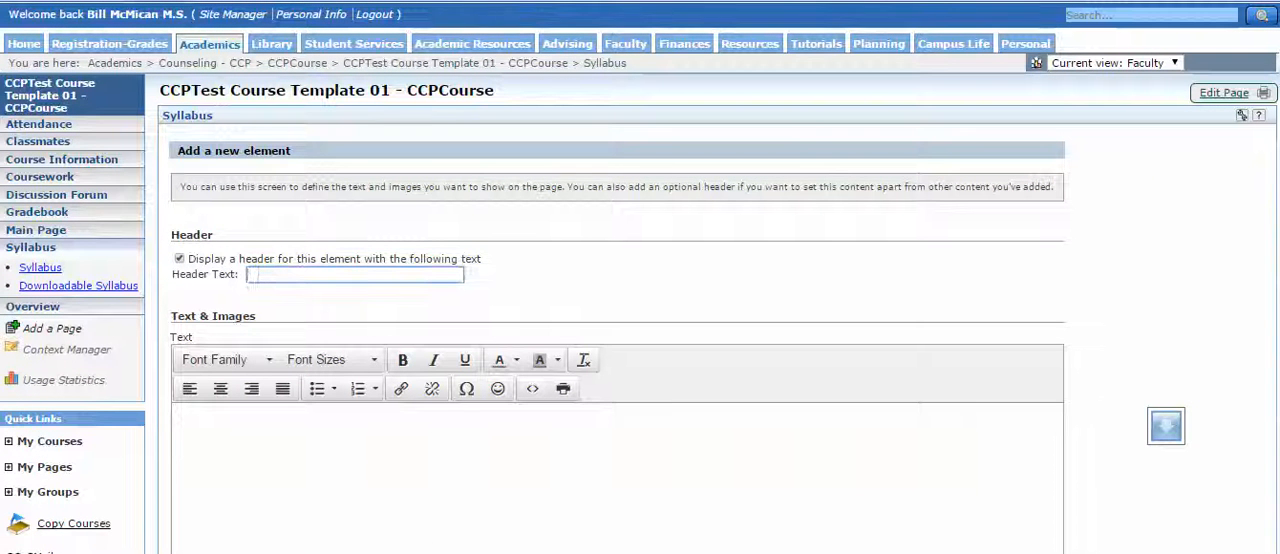
Copy the Course Catalog Description paragraph and its two bullets from the Word syllabus into the new element's text.
{"action": "key", "text": "alt+Tab"}
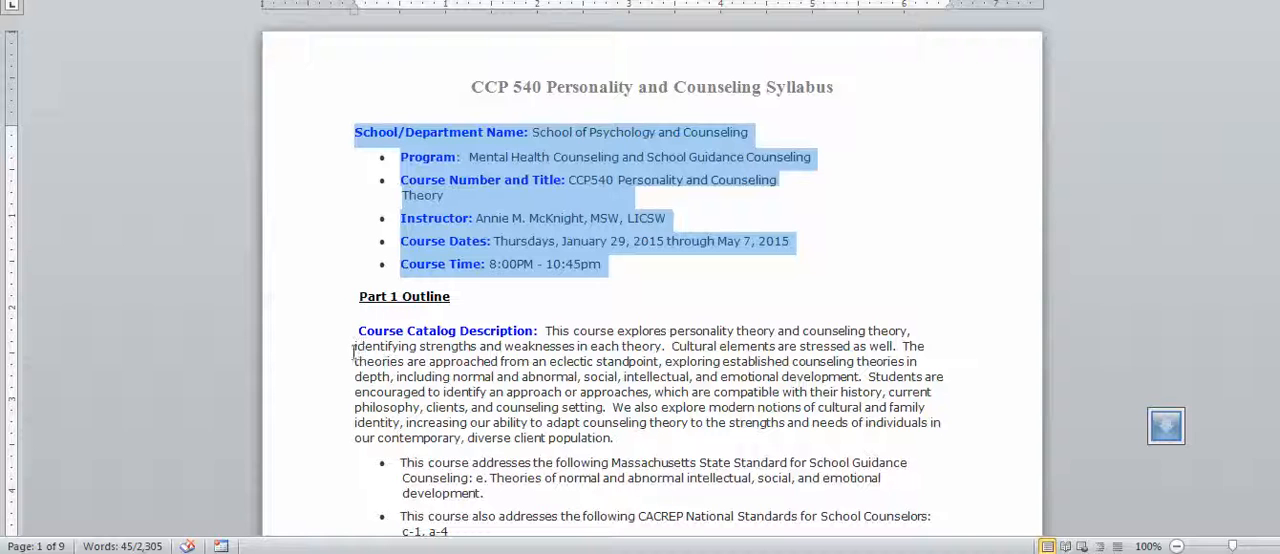
{"action": "left_click_drag", "start_coordinate": [535, 330], "coordinate": [375, 328]}
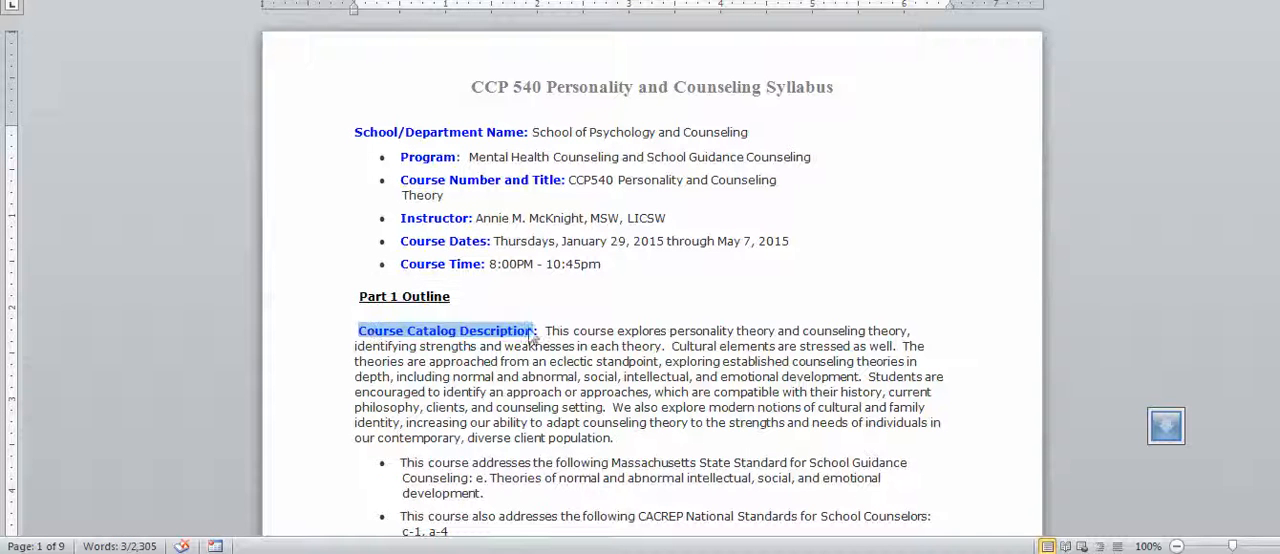
{"action": "left_click", "coordinate": [631, 440]}
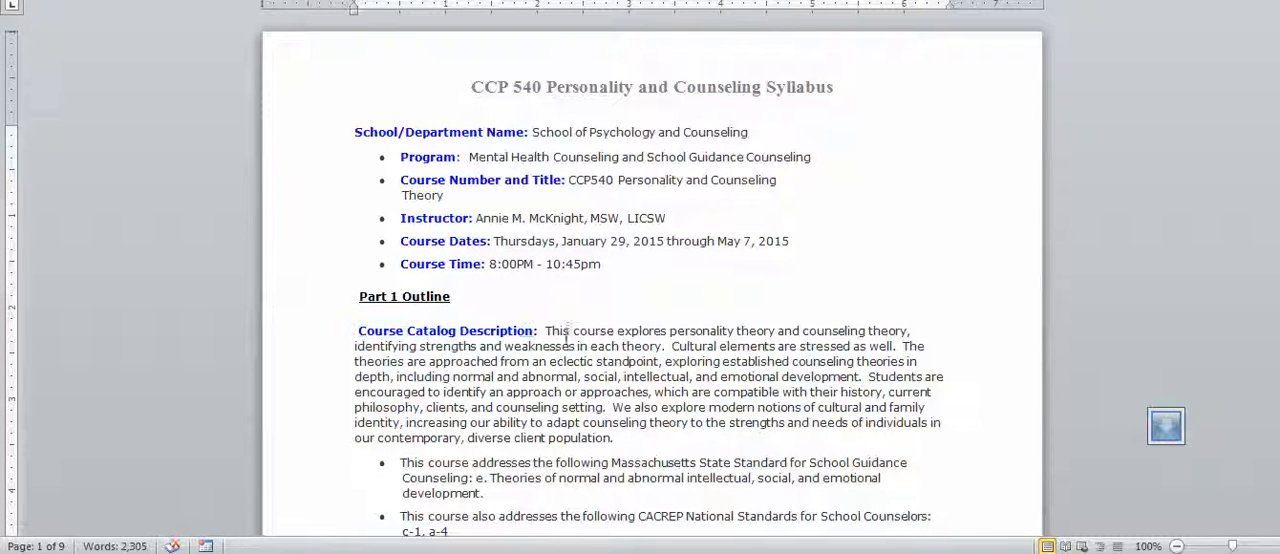
{"action": "left_click_drag", "start_coordinate": [547, 331], "coordinate": [480, 430]}
{"action": "key", "text": "ctrl+c"}
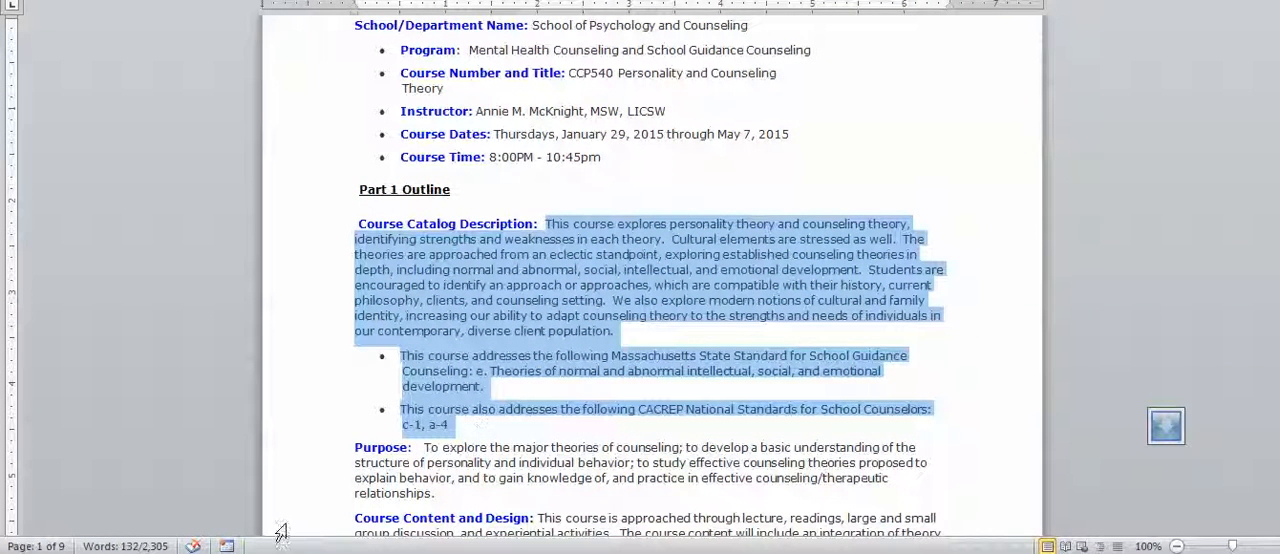
{"action": "key", "text": "alt+Tab"}
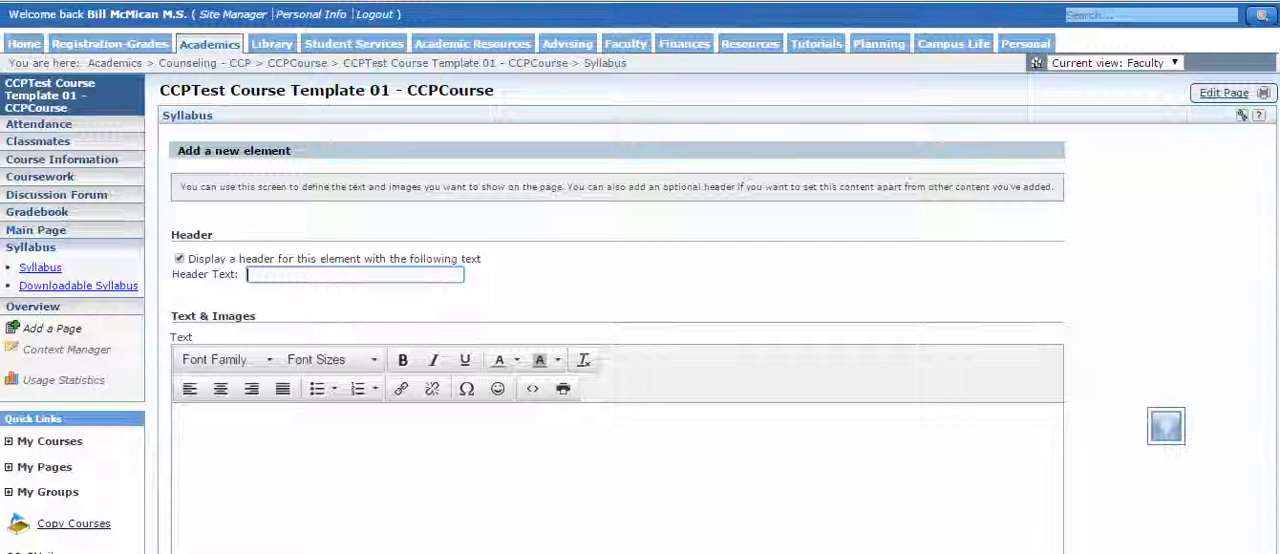
{"action": "left_click", "coordinate": [229, 445]}
{"action": "left_click", "coordinate": [187, 417]}
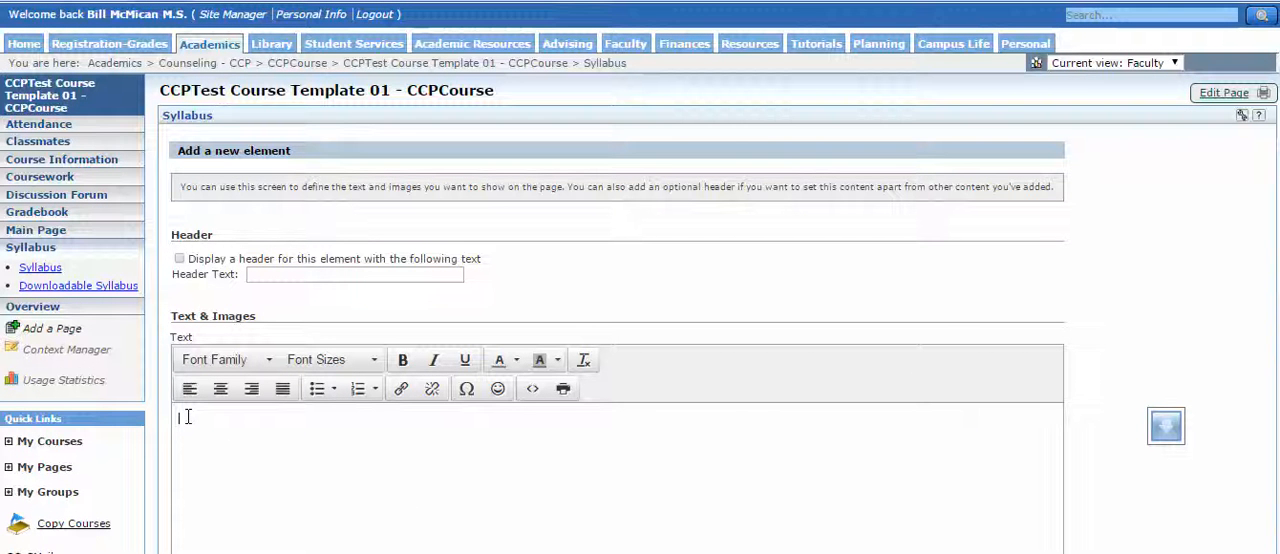
{"action": "key", "text": "ctrl+v"}
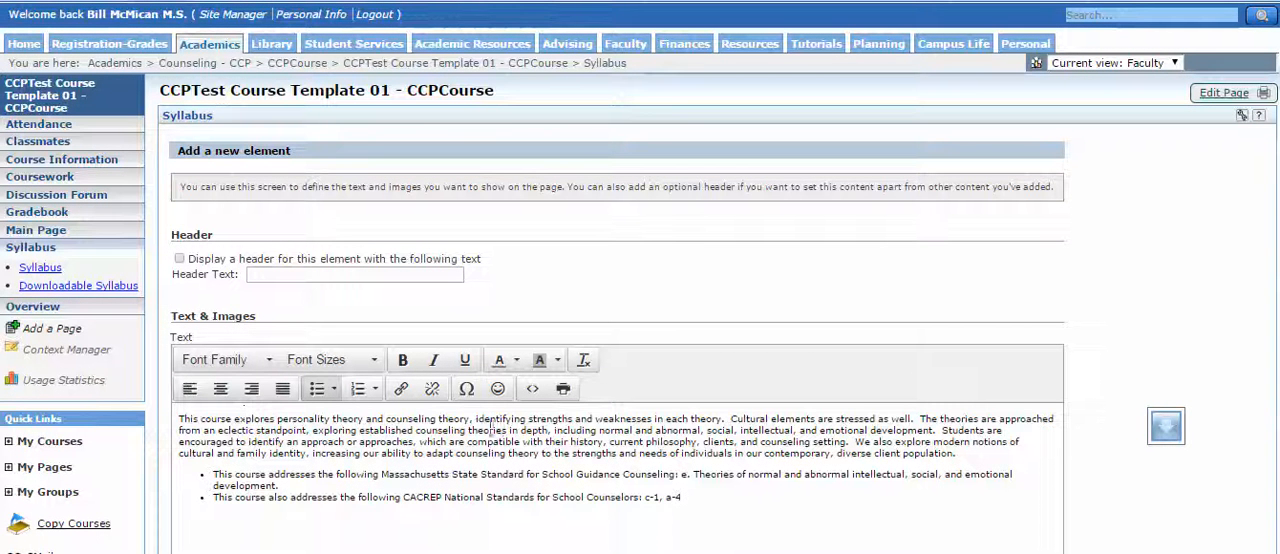
Display a header for the element with the text "Course Description".
{"action": "left_click_drag", "start_coordinate": [312, 413], "coordinate": [130, 398]}
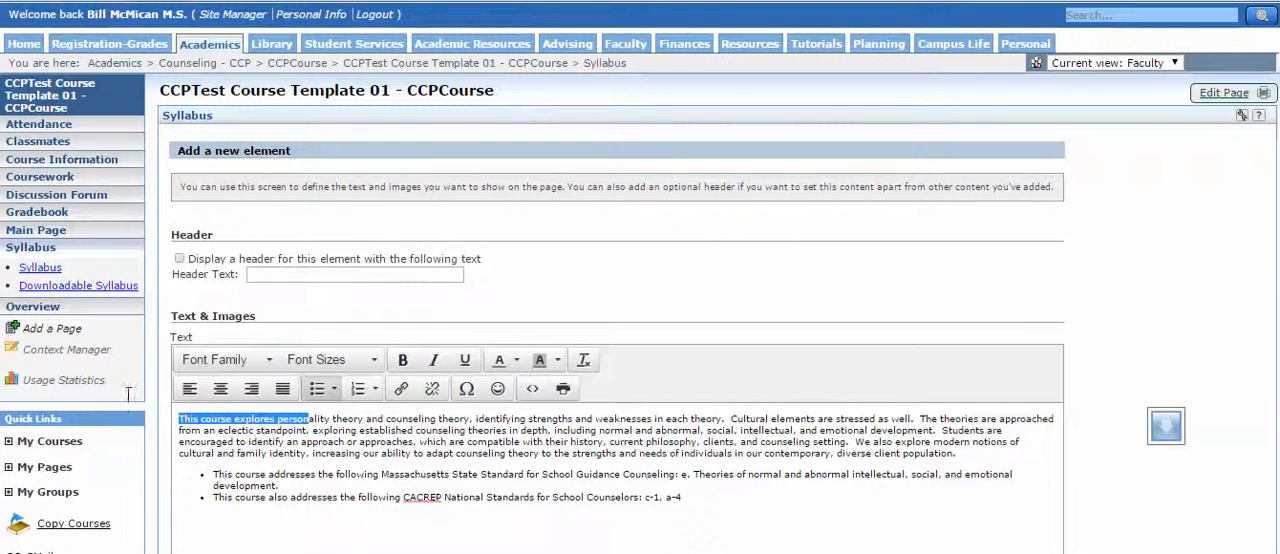
{"action": "left_click", "coordinate": [285, 277]}
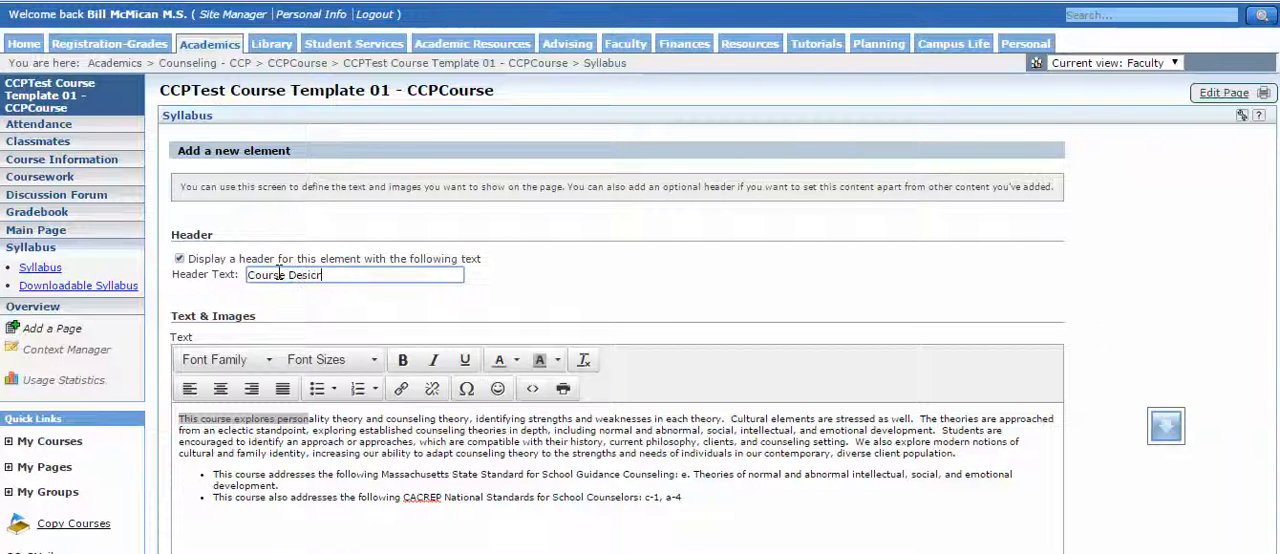
{"action": "key", "text": "BackSpace"}
{"action": "key", "text": "BackSpace"}
{"action": "left_click", "coordinate": [720, 523]}
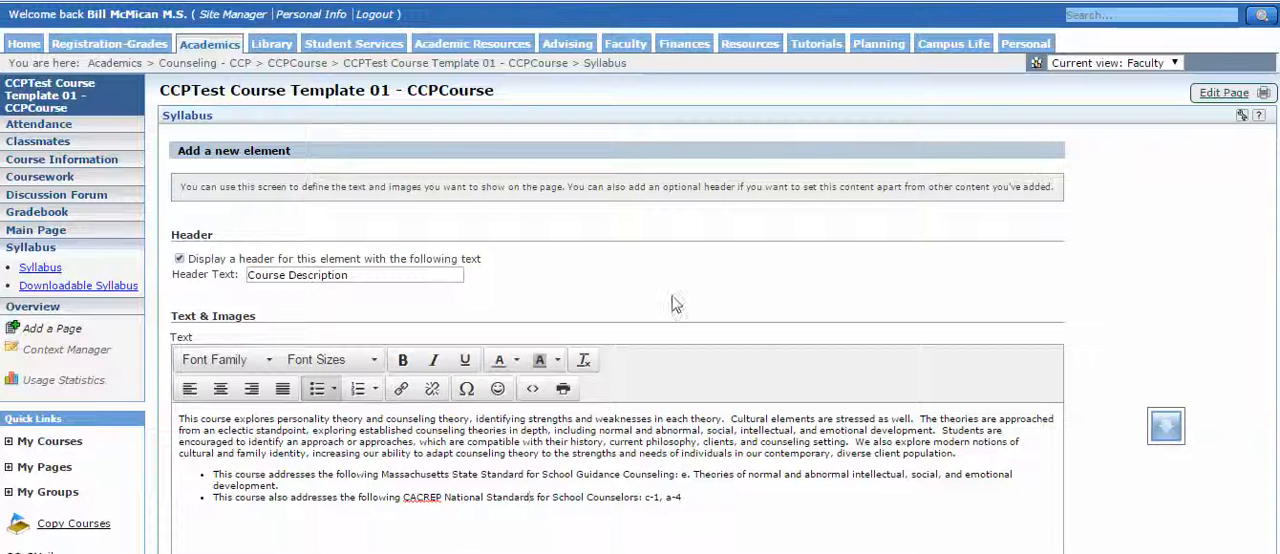
Save the Course Description element and return to the full Syllabus page view.
{"action": "scroll", "coordinate": [526, 298], "scroll_direction": "down", "scroll_amount": 3}
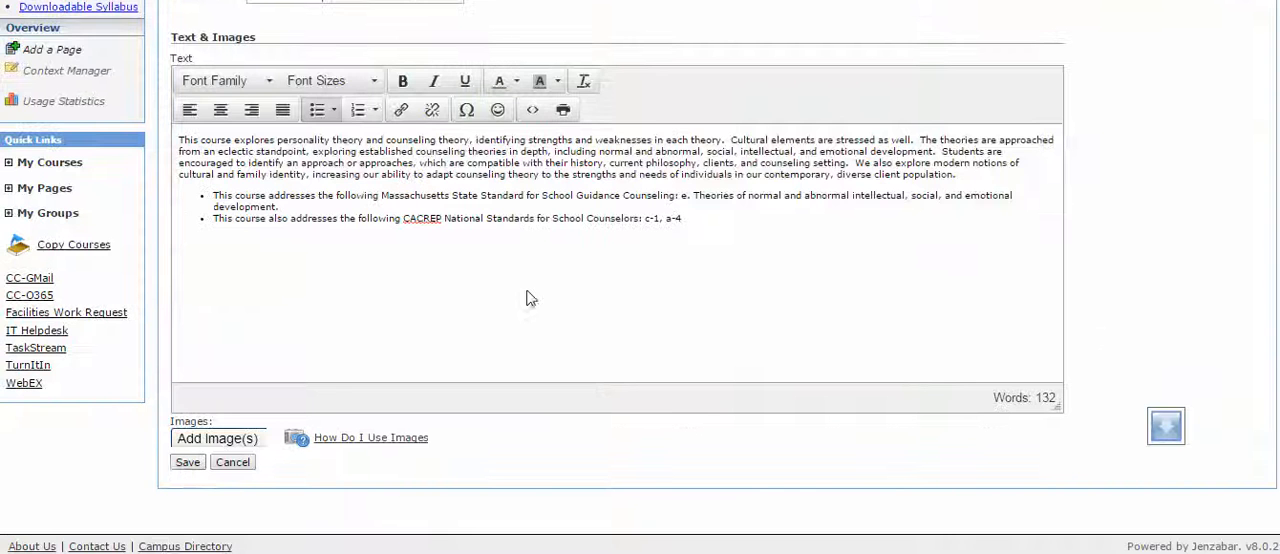
{"action": "left_click", "coordinate": [188, 463]}
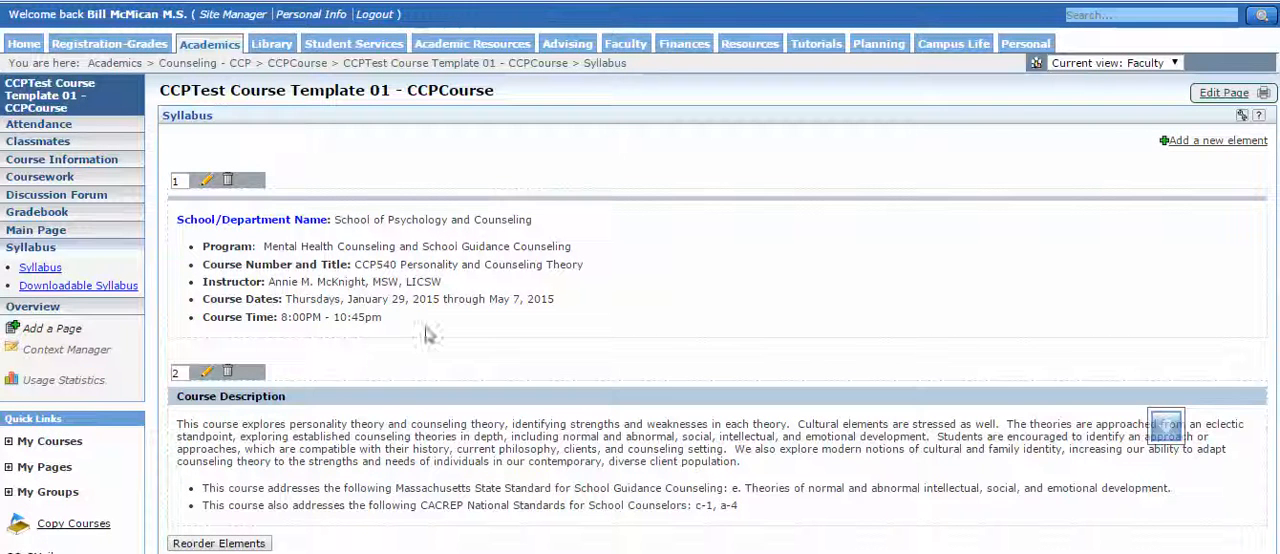
{"action": "left_click", "coordinate": [268, 94]}
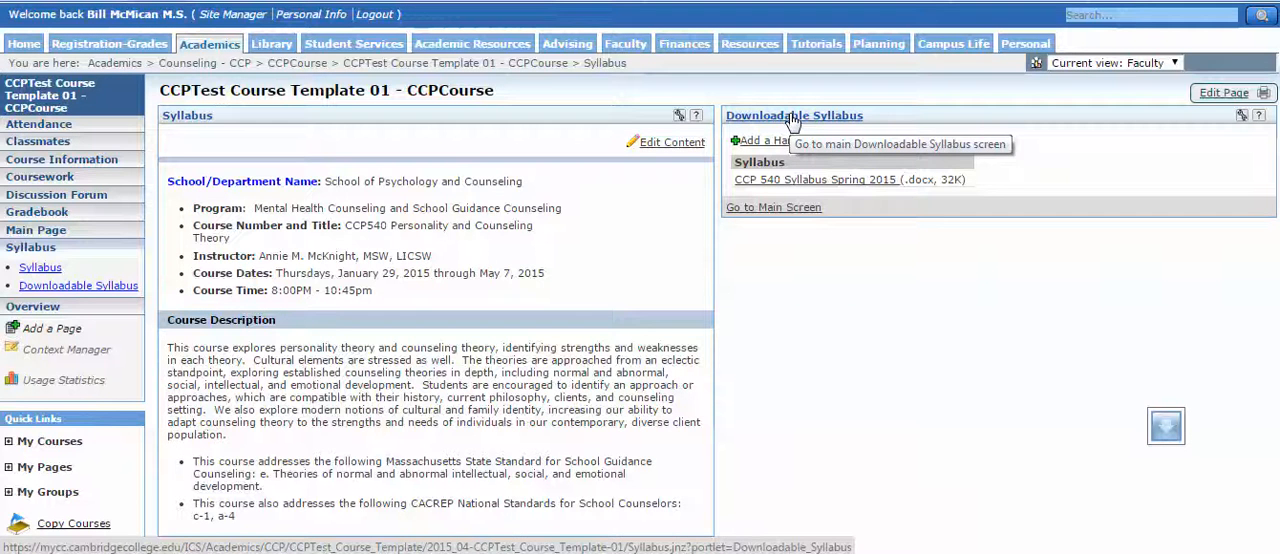
Customize the Syllabus page's content by adding a Free-form Content feature.
{"action": "left_click", "coordinate": [1222, 93]}
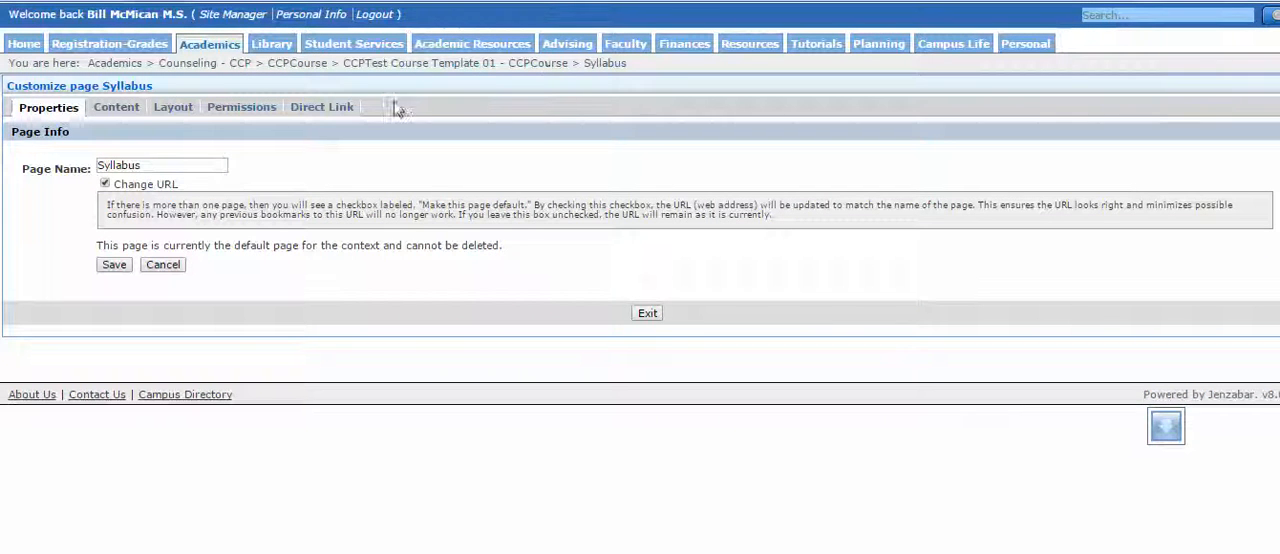
{"action": "left_click", "coordinate": [606, 64]}
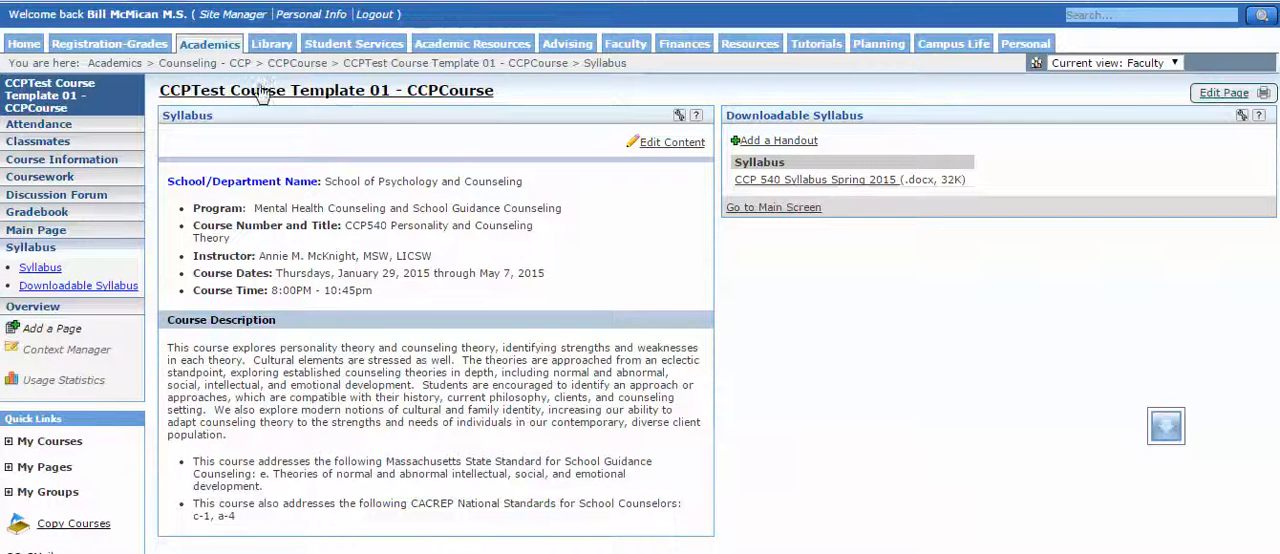
{"action": "left_click", "coordinate": [1222, 96]}
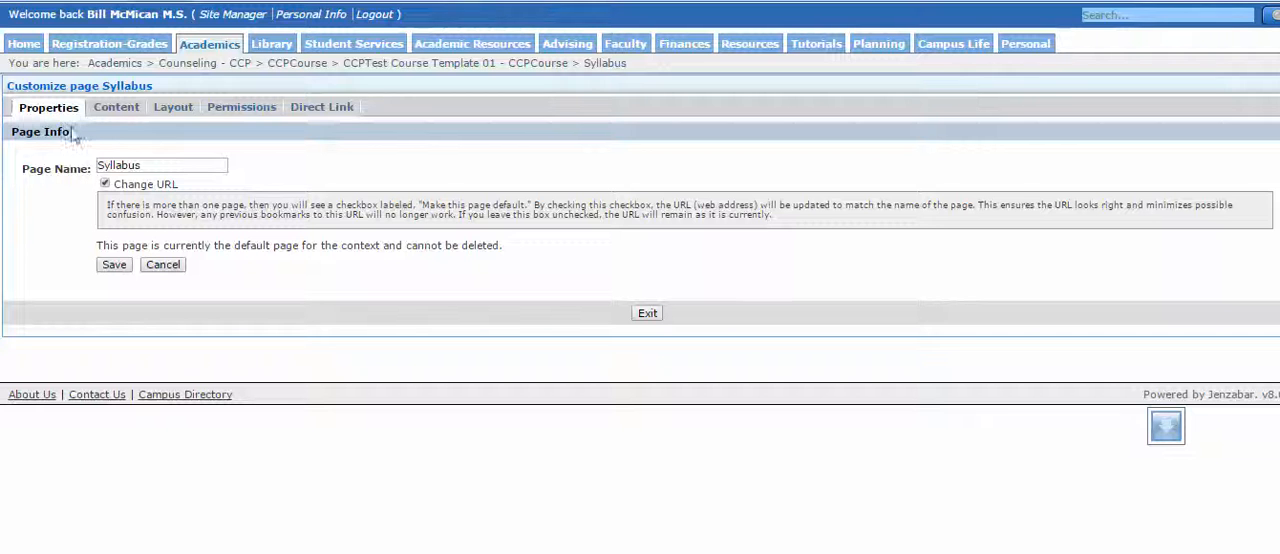
{"action": "left_click", "coordinate": [116, 108]}
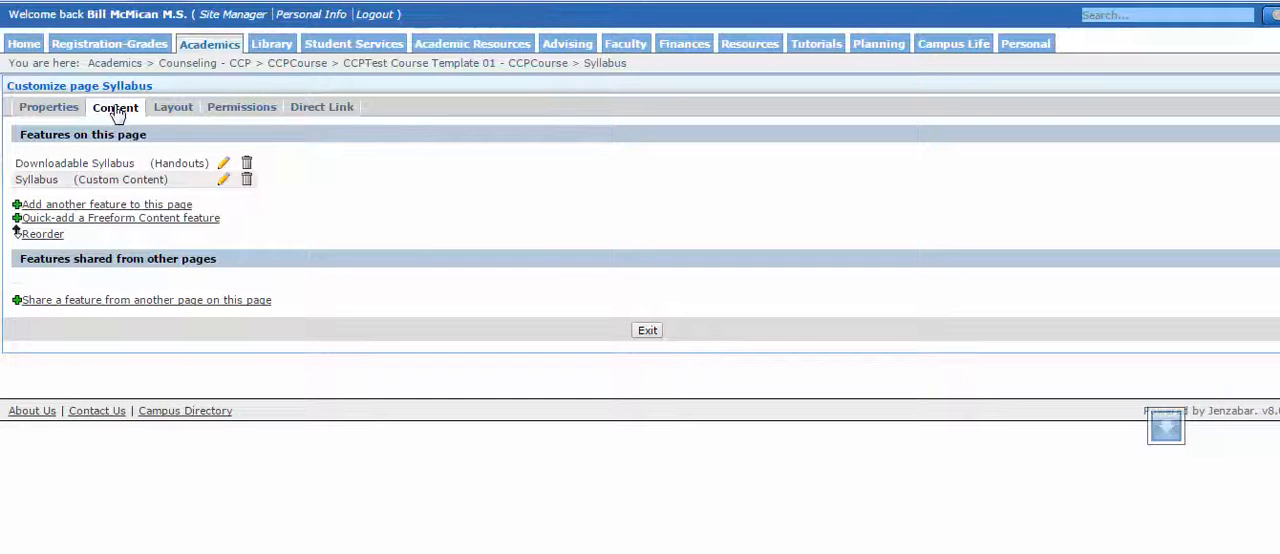
{"action": "left_click", "coordinate": [107, 205]}
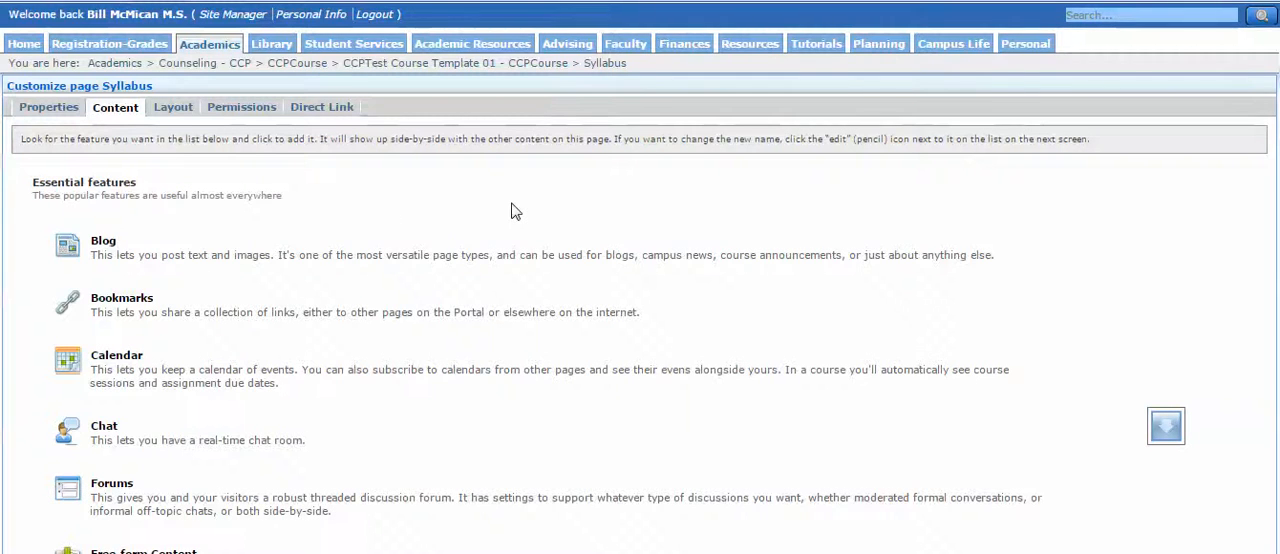
{"action": "scroll", "coordinate": [511, 211], "scroll_direction": "down", "scroll_amount": 4}
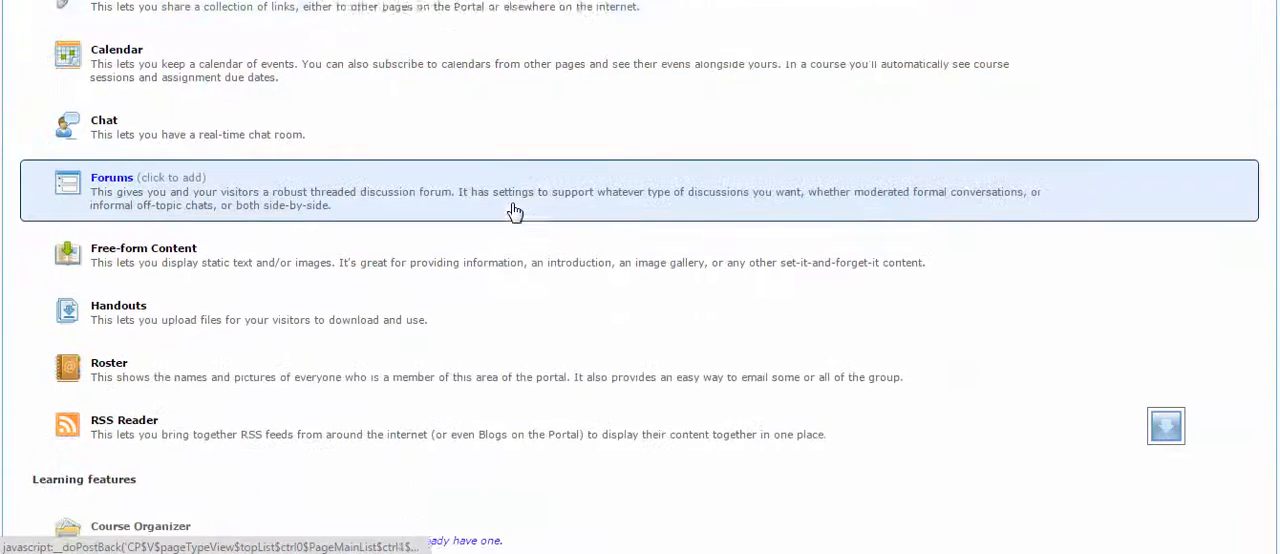
{"action": "scroll", "coordinate": [511, 211], "scroll_direction": "down", "scroll_amount": 4}
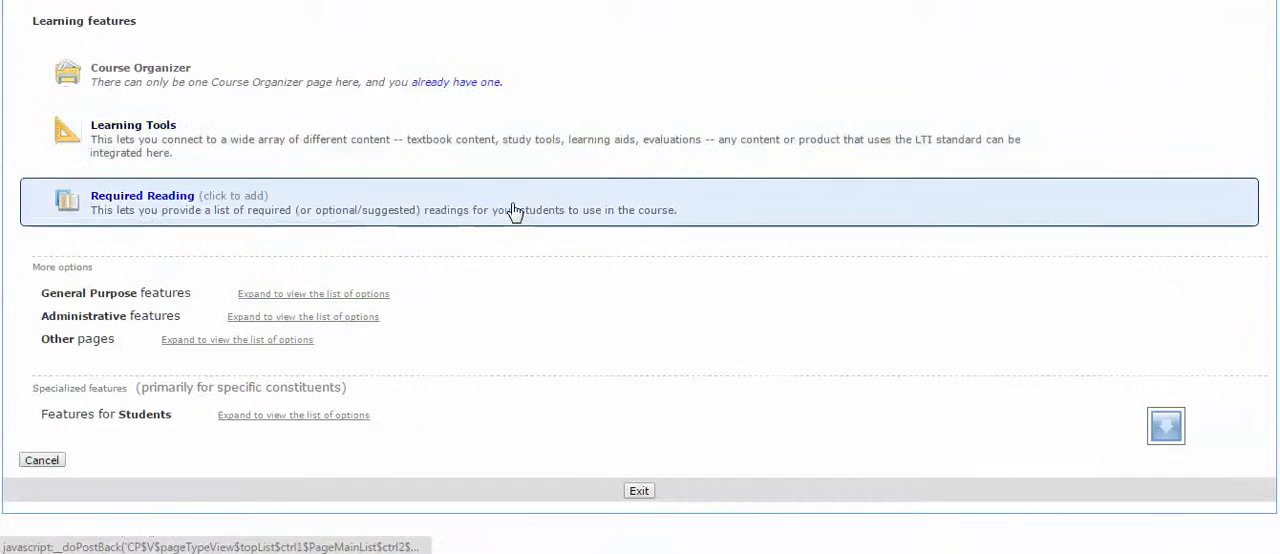
{"action": "scroll", "coordinate": [513, 210], "scroll_direction": "up", "scroll_amount": 1}
{"action": "scroll", "coordinate": [511, 211], "scroll_direction": "up", "scroll_amount": 8}
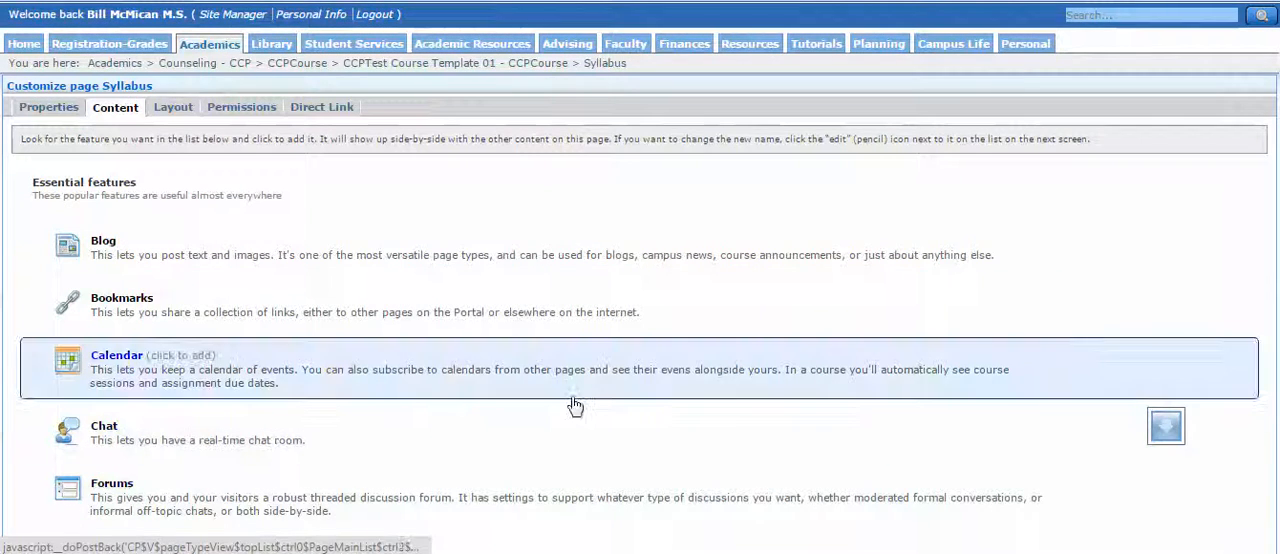
{"action": "scroll", "coordinate": [575, 405], "scroll_direction": "down", "scroll_amount": 3}
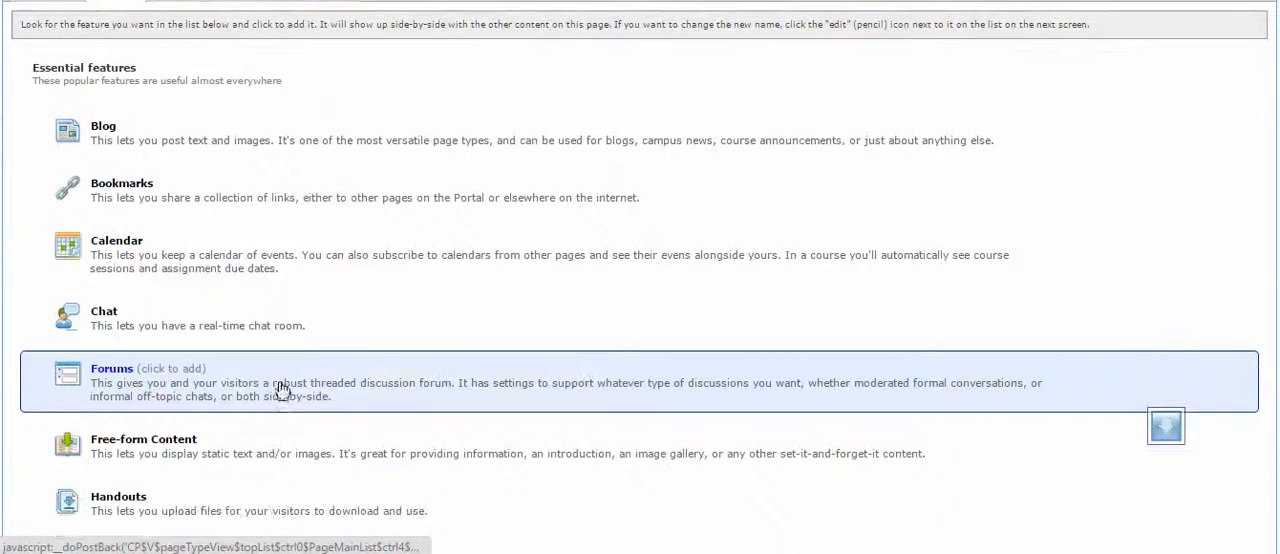
{"action": "left_click", "coordinate": [208, 451]}
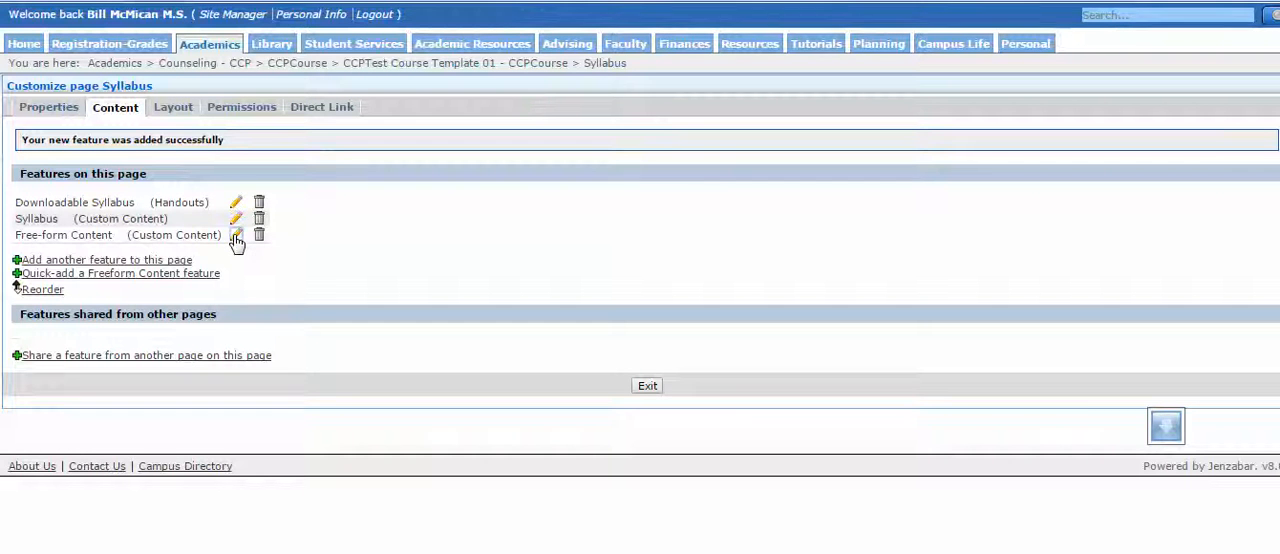
Rename the new Free-form Content feature as "Grading and Assessment".
{"action": "left_click", "coordinate": [235, 237]}
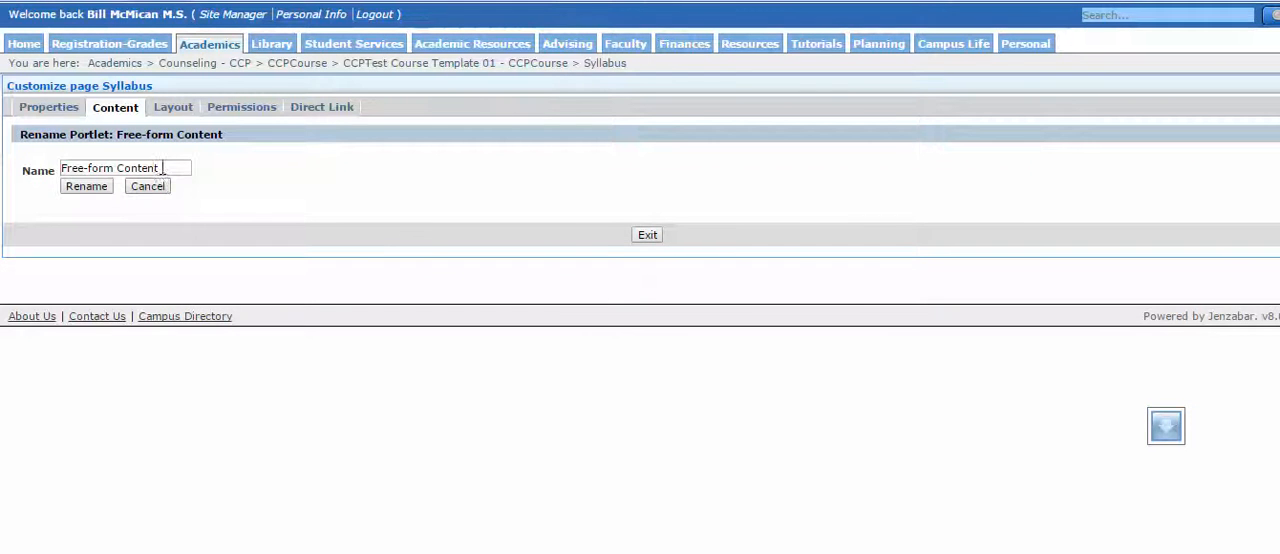
{"action": "left_click_drag", "start_coordinate": [162, 168], "coordinate": [37, 168]}
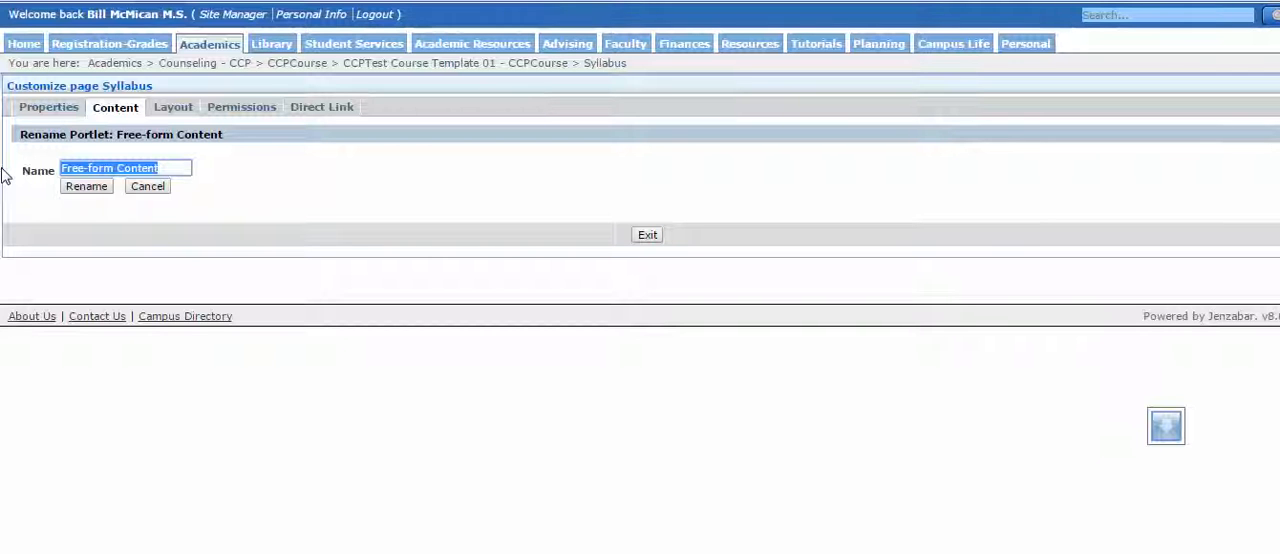
{"action": "type", "text": "Gradi"}
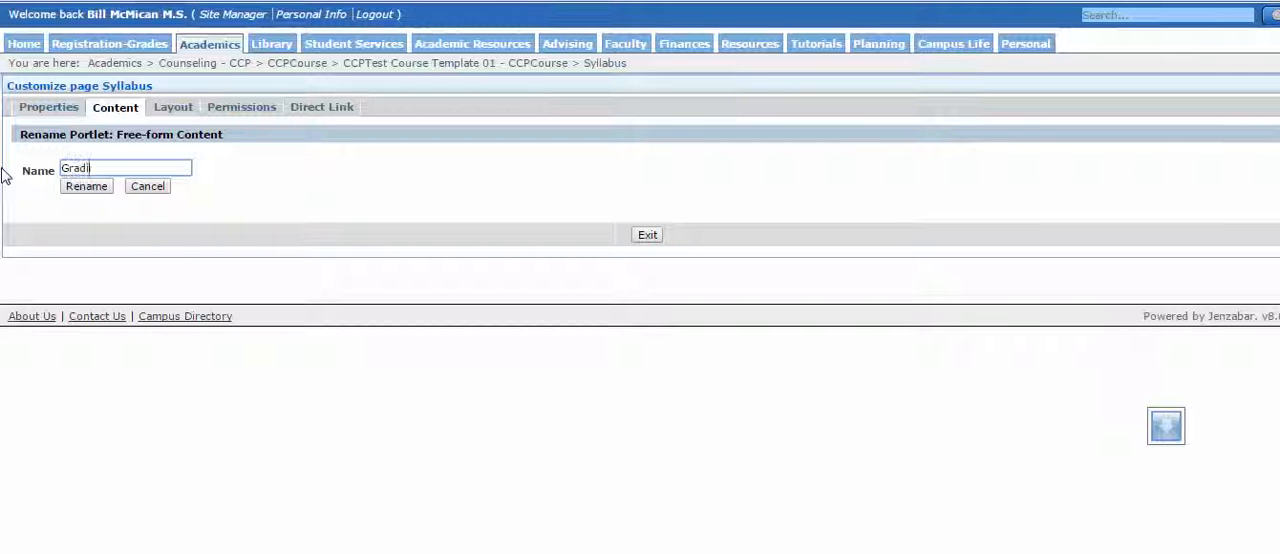
{"action": "type", "text": "ng "}
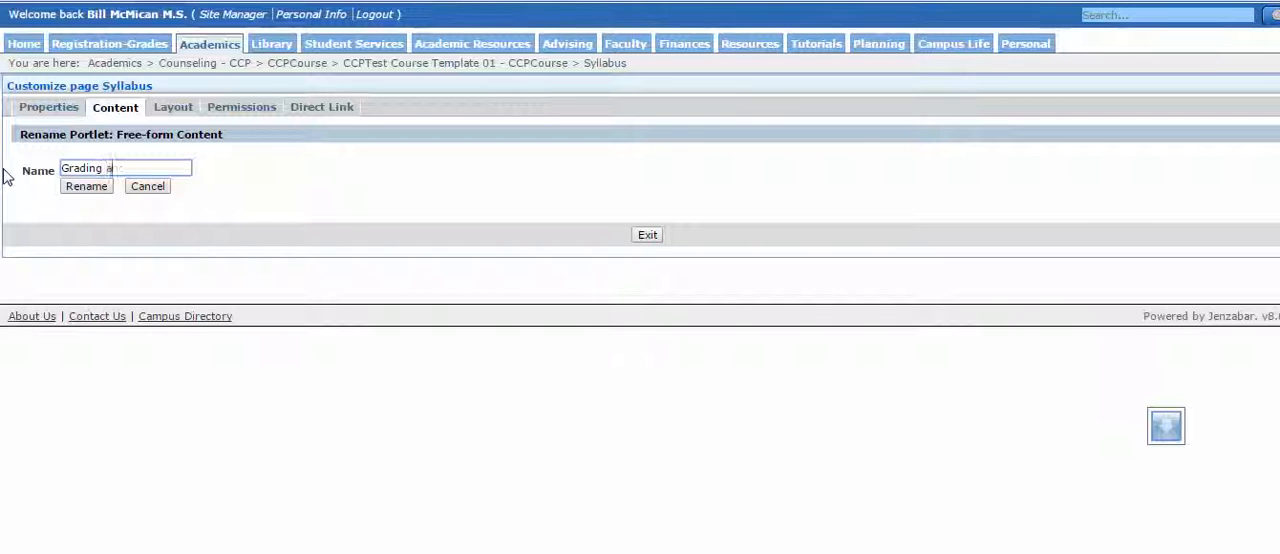
{"action": "type", "text": "and Assess"}
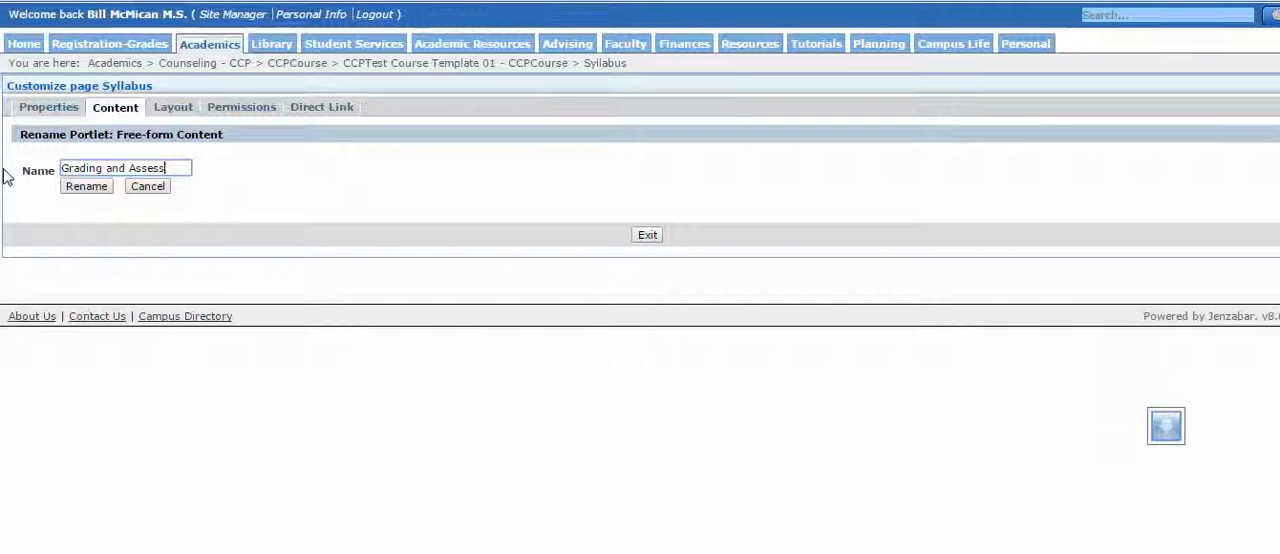
{"action": "type", "text": "ment"}
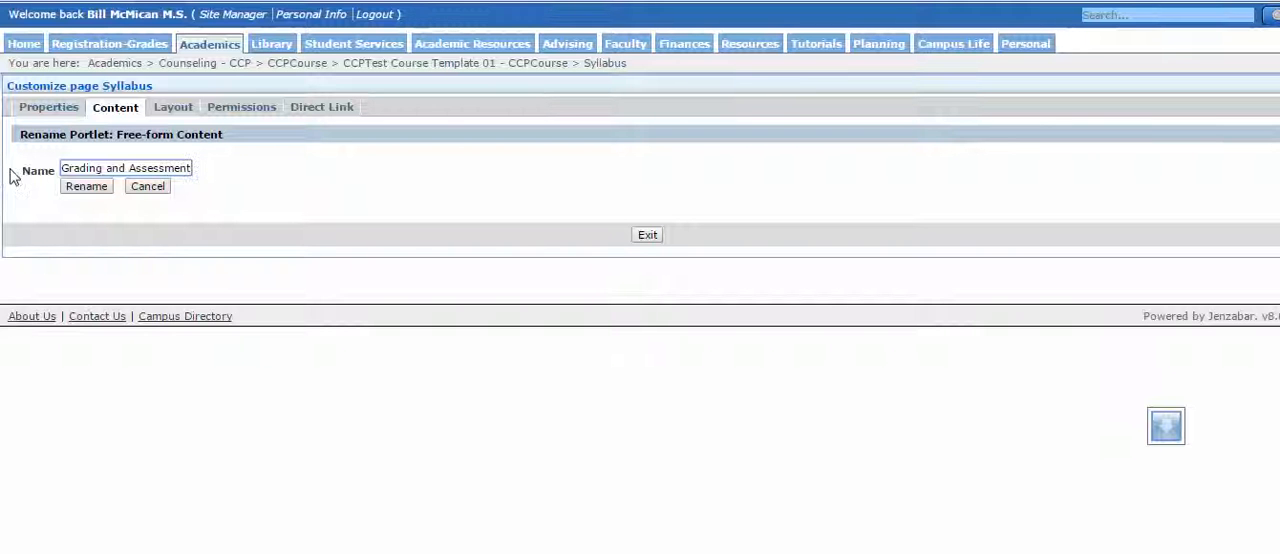
{"action": "left_click", "coordinate": [87, 187]}
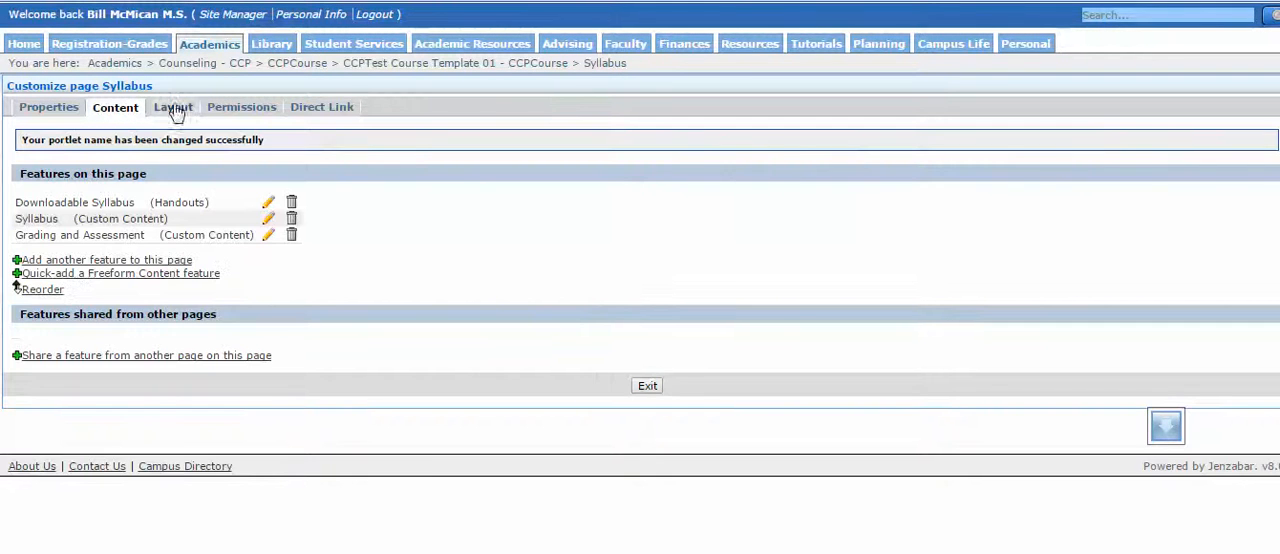
Move the Grading and Assessment portlet into the same column as Downloadable Syllabus, save the layout, and return to the Syllabus page.
{"action": "left_click", "coordinate": [168, 110]}
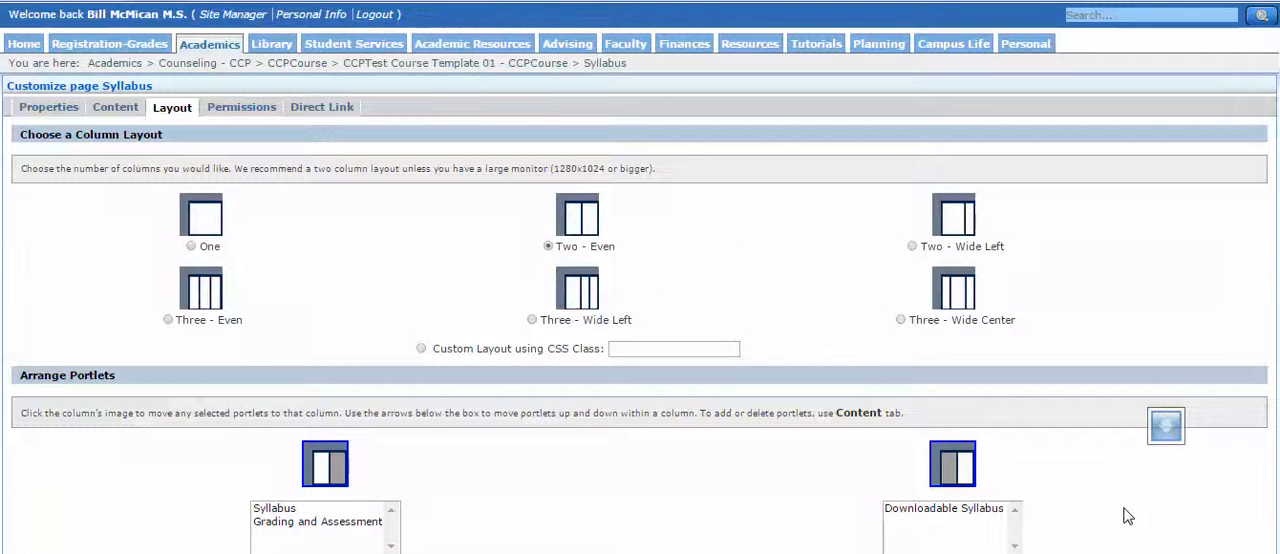
{"action": "scroll", "coordinate": [1127, 515], "scroll_direction": "down", "scroll_amount": 3}
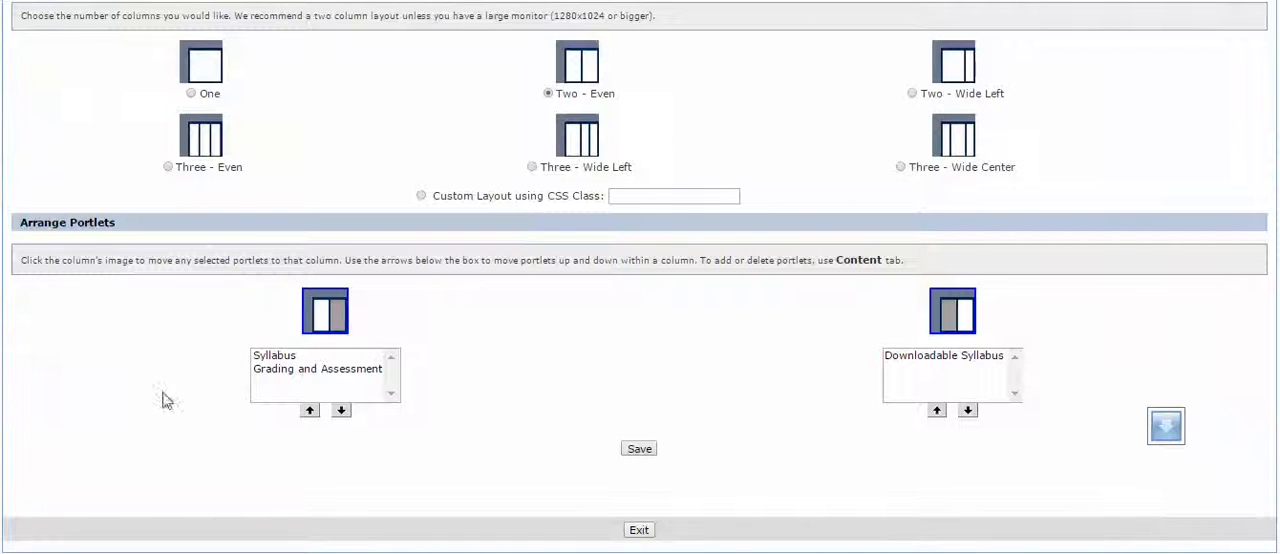
{"action": "left_click", "coordinate": [268, 370]}
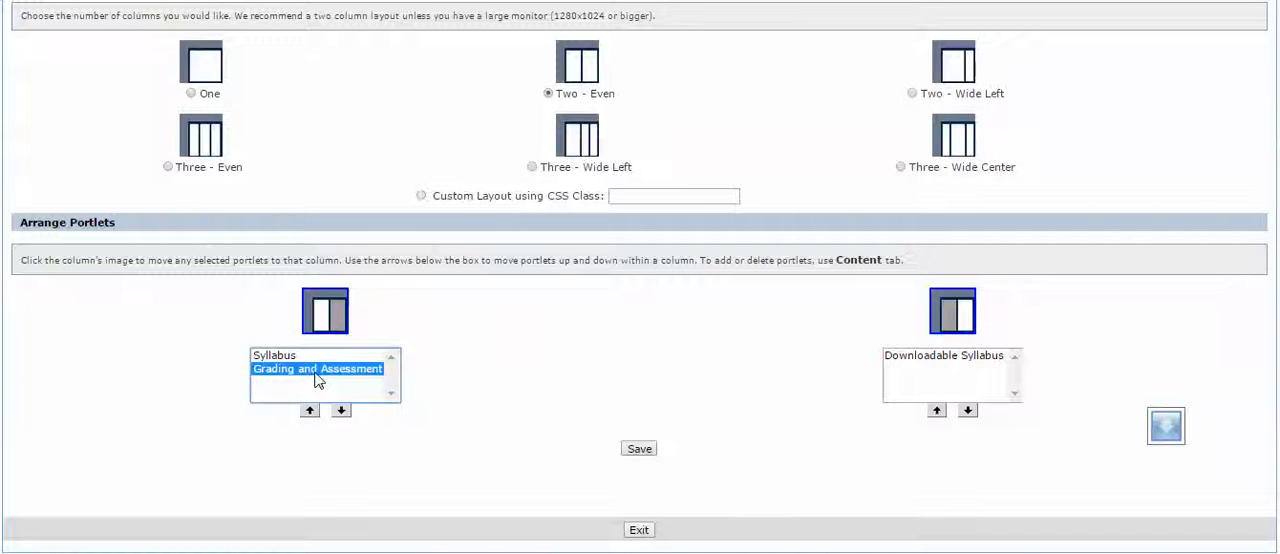
{"action": "left_click", "coordinate": [965, 320]}
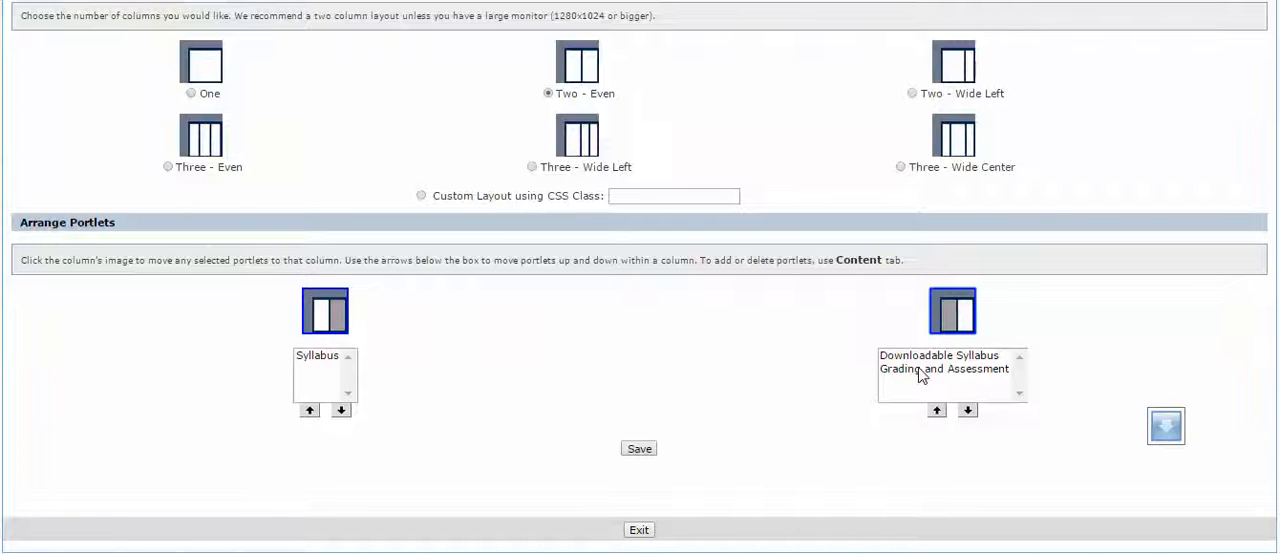
{"action": "left_click", "coordinate": [639, 449]}
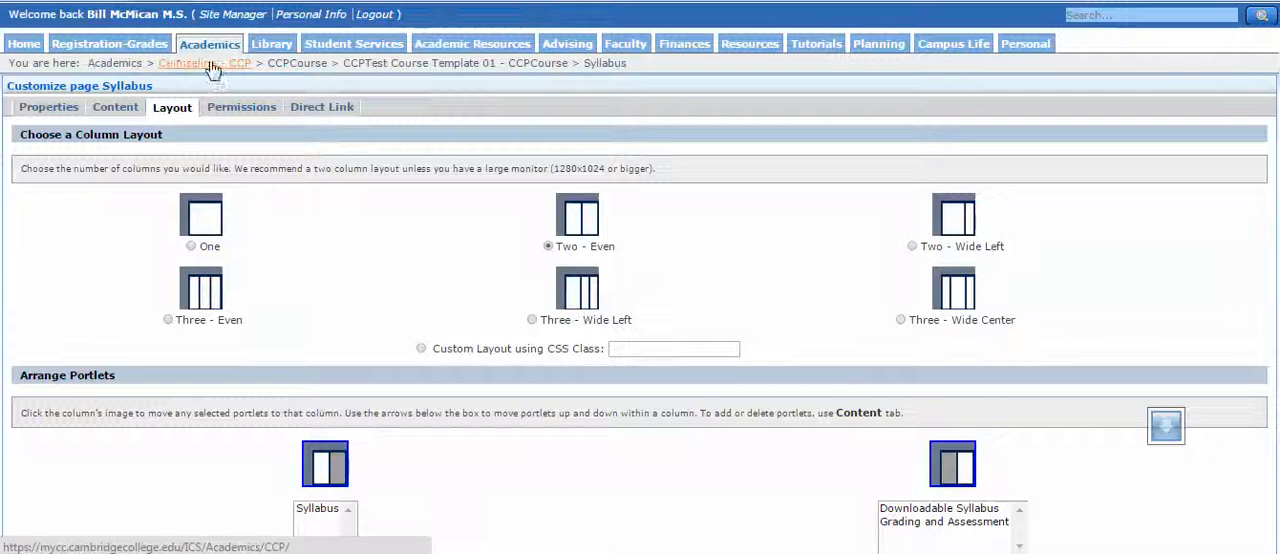
{"action": "left_click", "coordinate": [606, 66]}
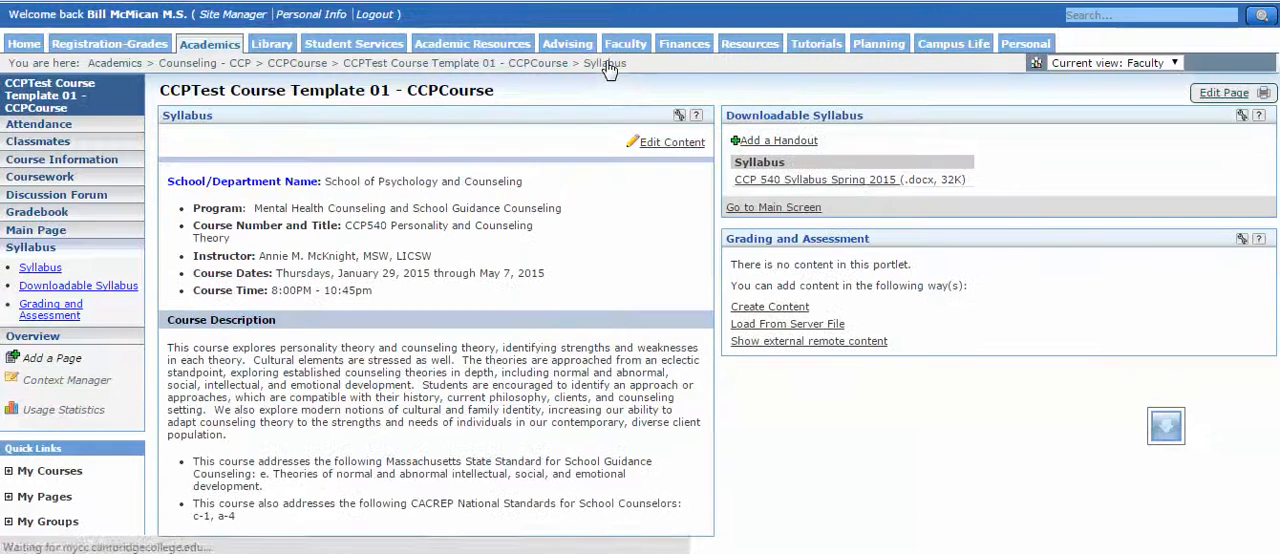
Highlight the Purpose and Course Content and Design paragraphs in the Word syllabus, and switch back to the course page.
{"action": "left_click", "coordinate": [808, 343]}
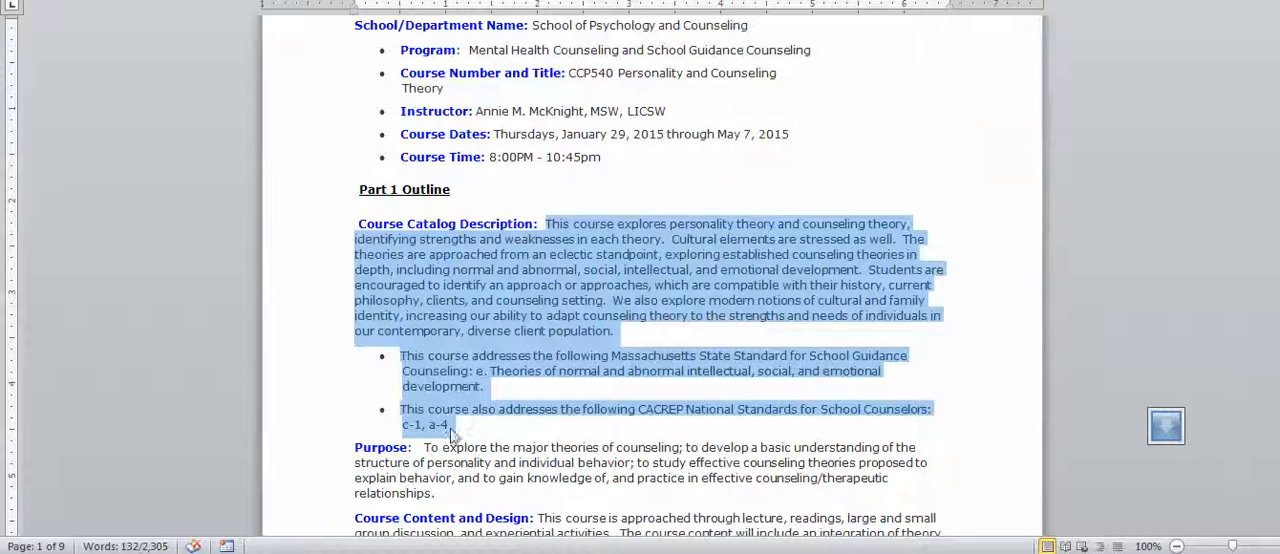
{"action": "left_click_drag", "start_coordinate": [356, 447], "coordinate": [913, 319]}
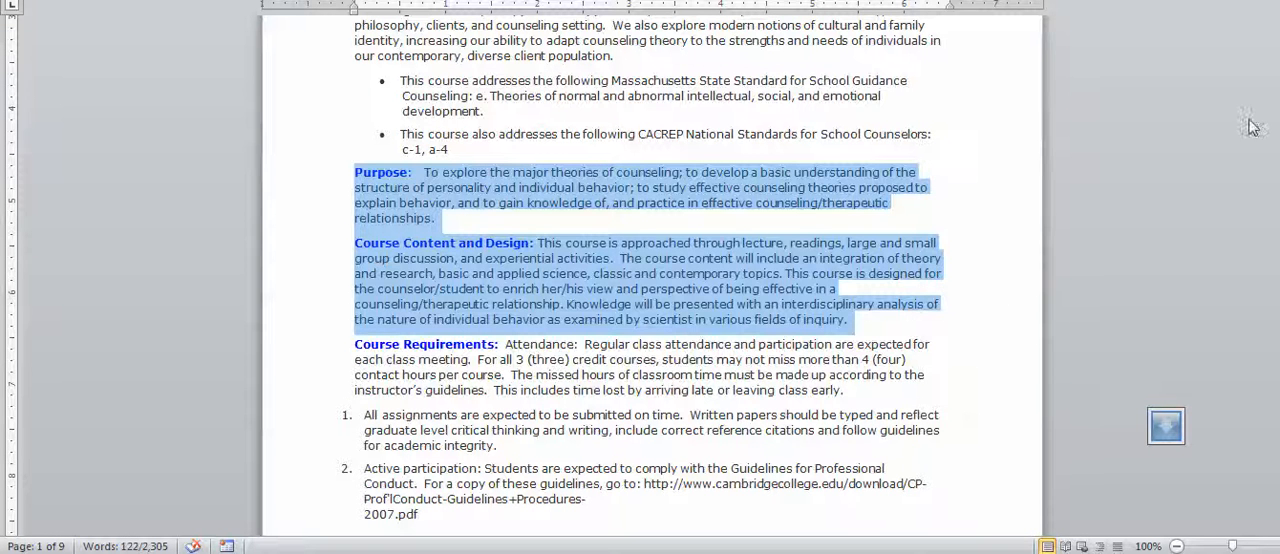
{"action": "left_click", "coordinate": [1163, 122]}
{"action": "left_click", "coordinate": [146, 114]}
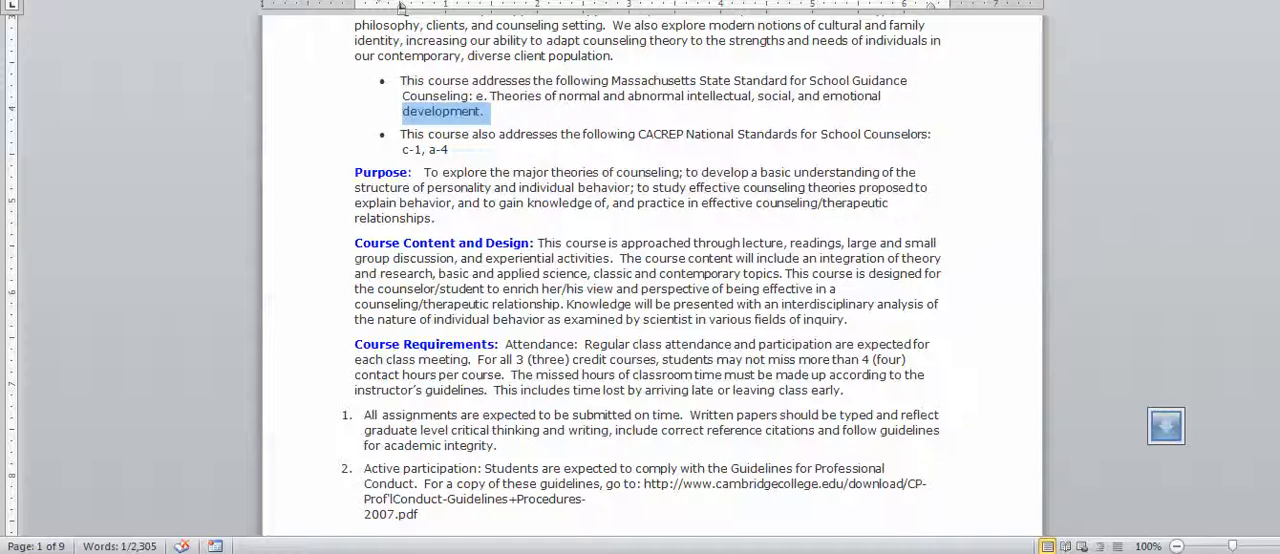
{"action": "key", "text": "alt+Tab"}
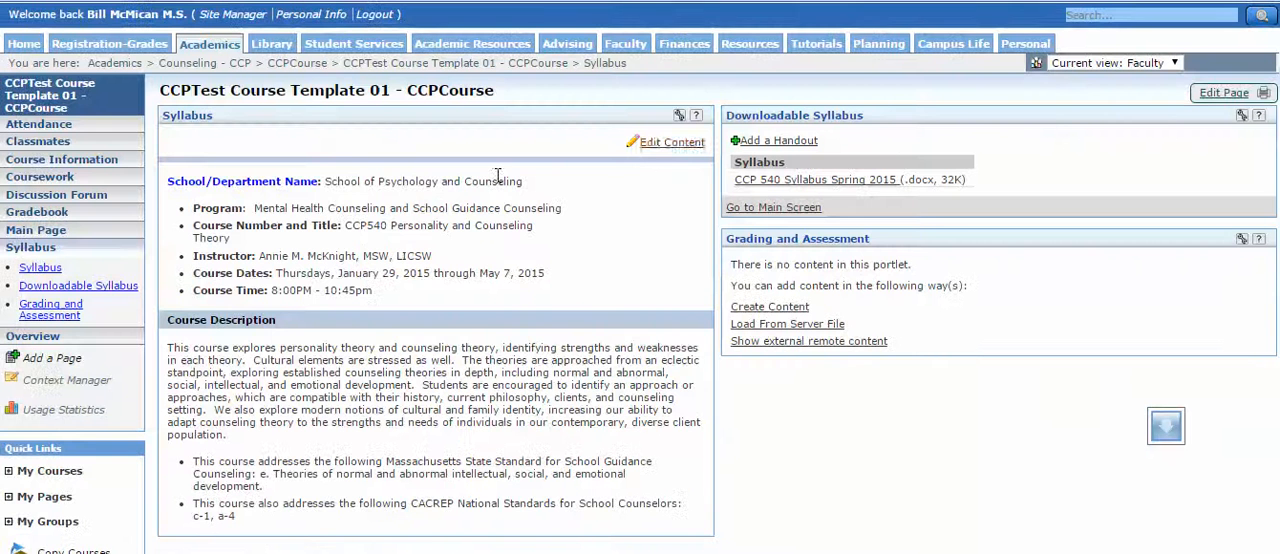
Start a new element in the Syllabus portlet with a displayed header reading "Purpose".
{"action": "left_click", "coordinate": [661, 147]}
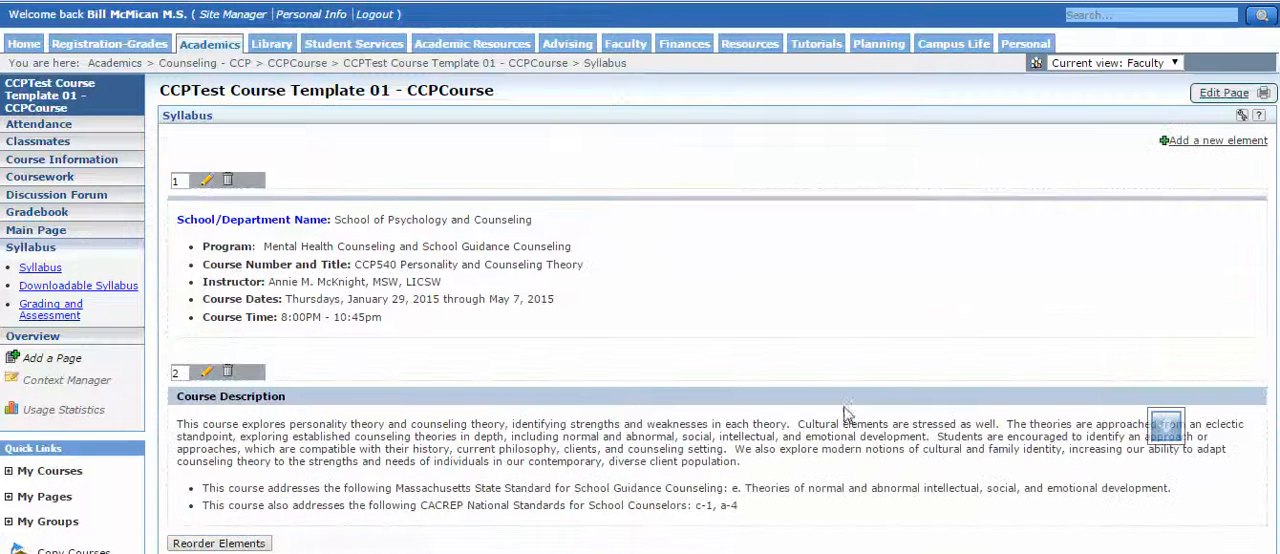
{"action": "left_click", "coordinate": [1210, 145]}
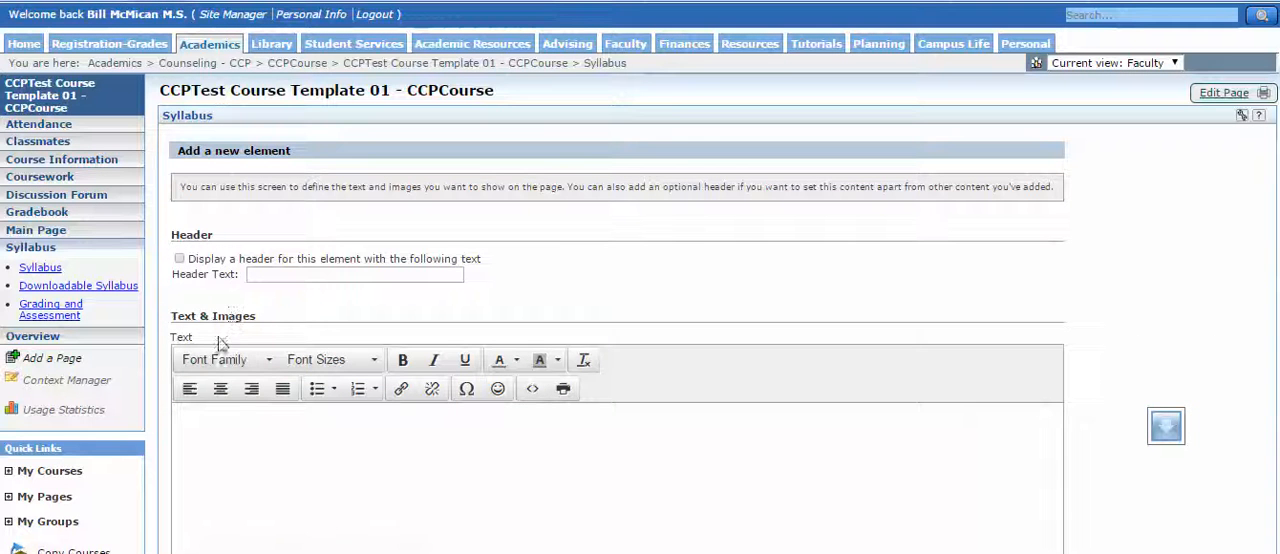
{"action": "left_click", "coordinate": [179, 258]}
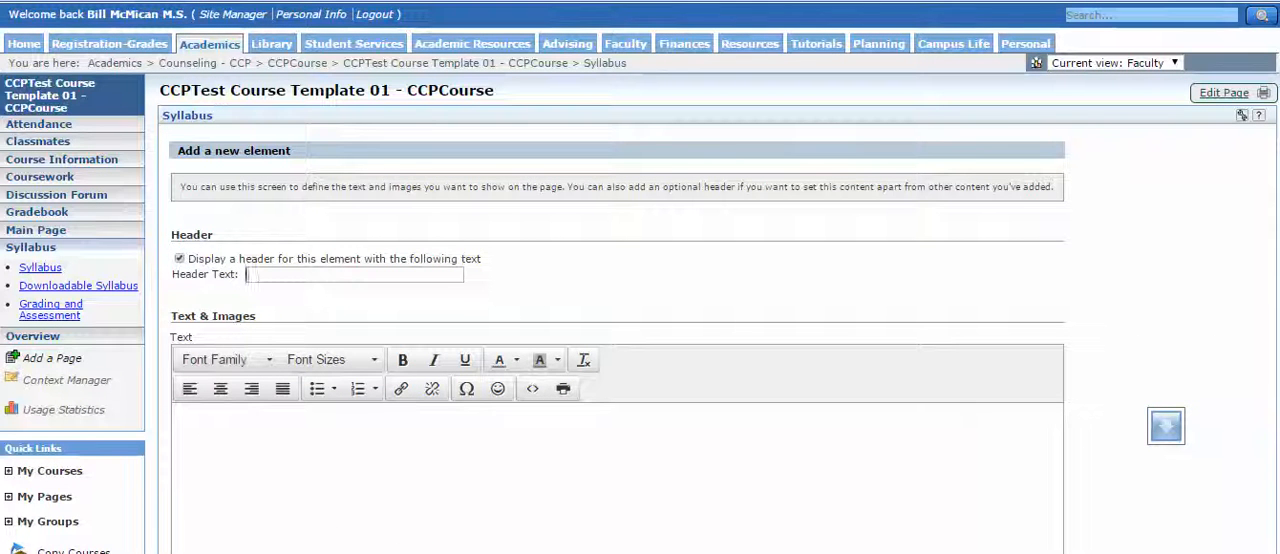
{"action": "left_click", "coordinate": [297, 275]}
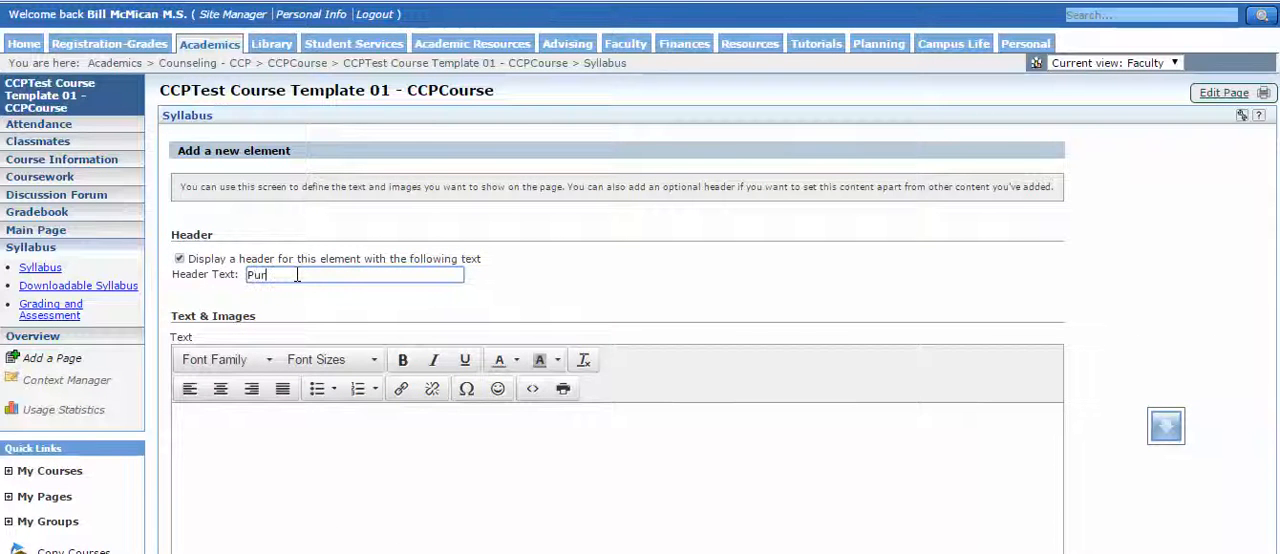
{"action": "type", "text": "Purpose"}
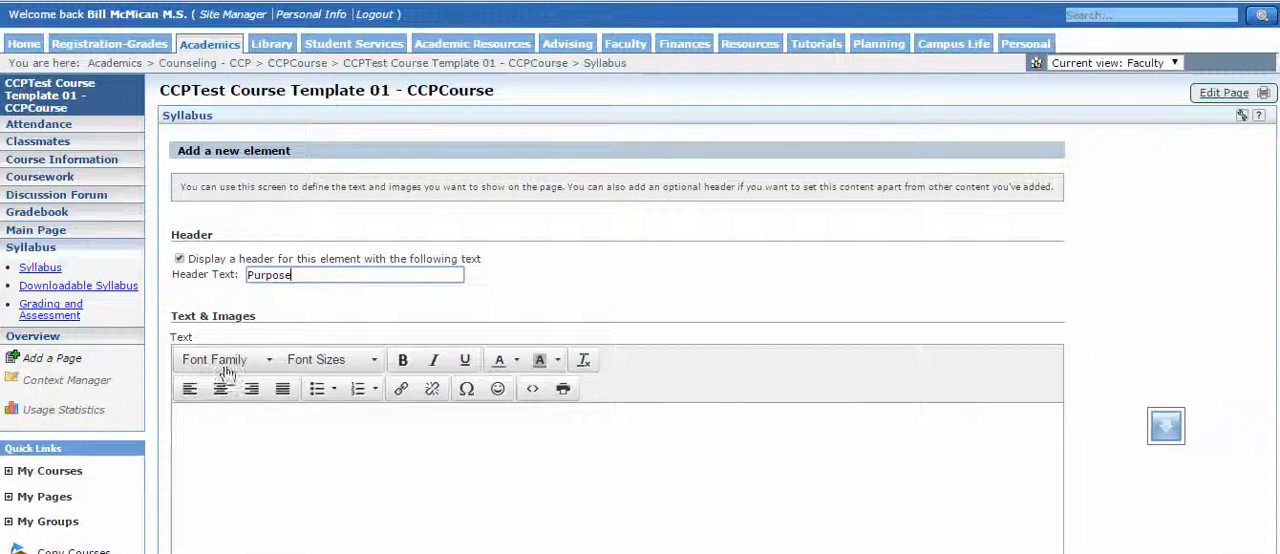
Paste the copied syllabus text into the Purpose element and remove its Course Content and Design paragraph.
{"action": "left_click", "coordinate": [185, 433]}
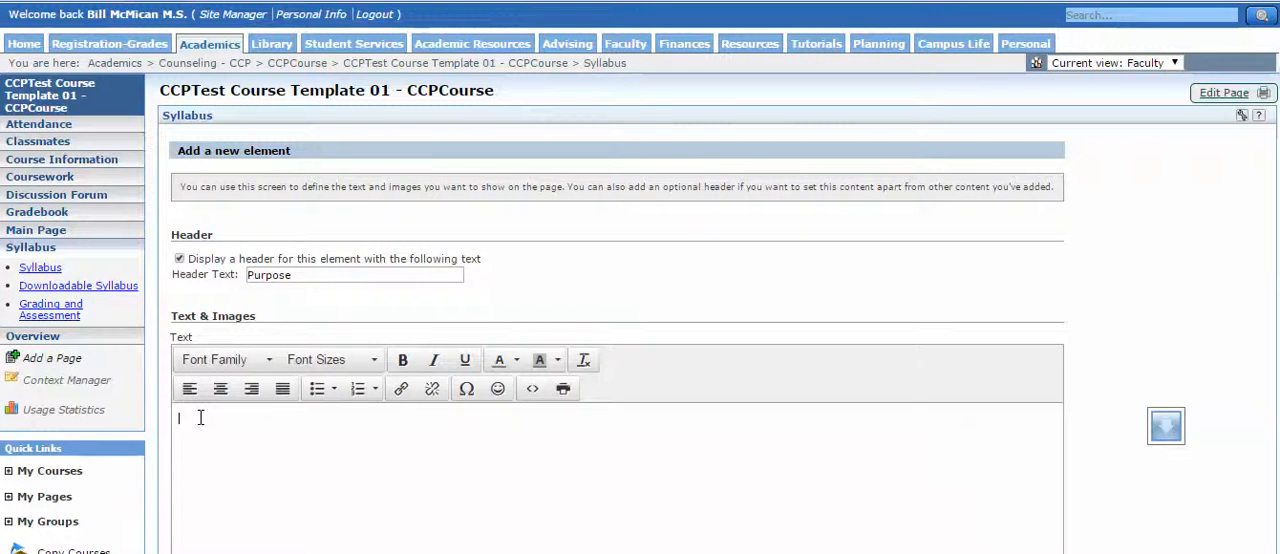
{"action": "type", "text": "Purpose:  To explore the major theories of counseling; to develop a basic understanding of the structure of personality and individual behavior; to study effective counseling theories proposed to explain behavior, and to gain knowledge of, and practice in effective counseling/therapeutic relationships. Course Content and Design: This course is approached through lecture, readings, large and small group discussion, and experiential activities.  The course content will include an integration of theory and research, basic and applied science, classic and contemporary topics. This course is designed for the counselor/student to enrich her/his view and perspective of being effective in a counseling/therapeutic relationship. Knowledge will be presented with an interdisciplinary analysis of the nature of individual behavior as examined by scientist in various fields of inquiry."}
{"action": "scroll", "coordinate": [287, 230], "scroll_direction": "down", "scroll_amount": 3}
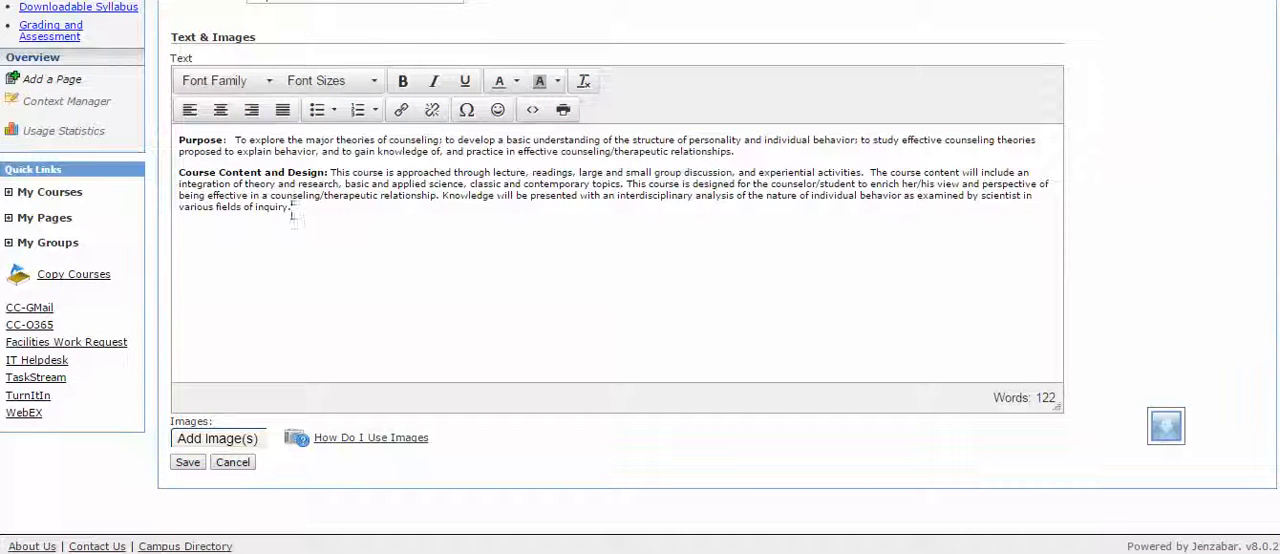
{"action": "left_click_drag", "start_coordinate": [301, 205], "coordinate": [175, 175]}
{"action": "key", "text": "ctrl+c"}
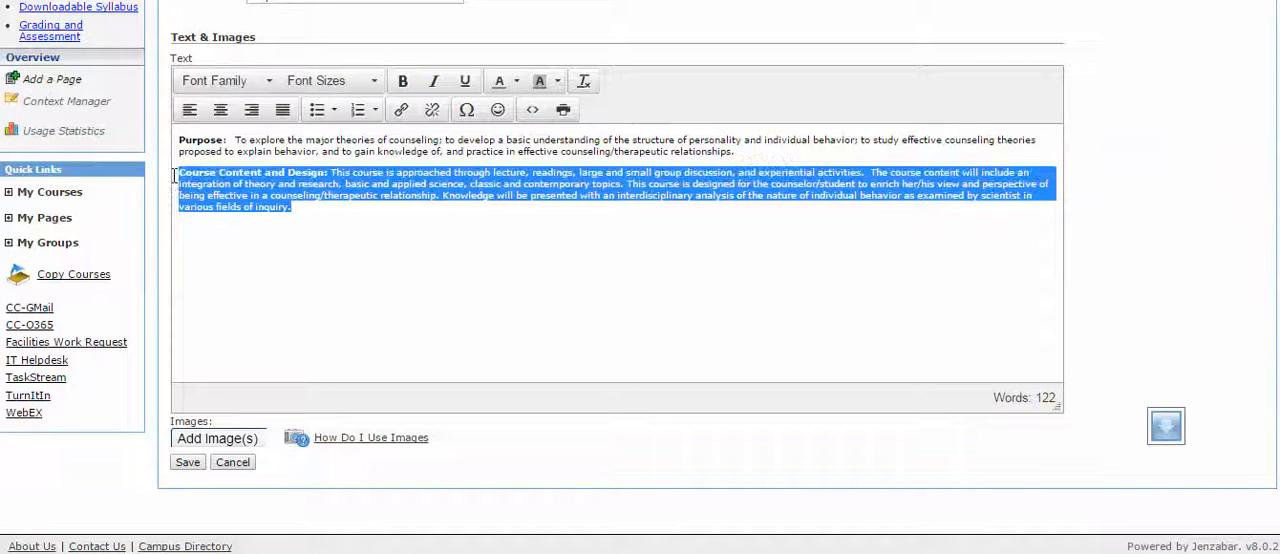
{"action": "key", "text": "Delete"}
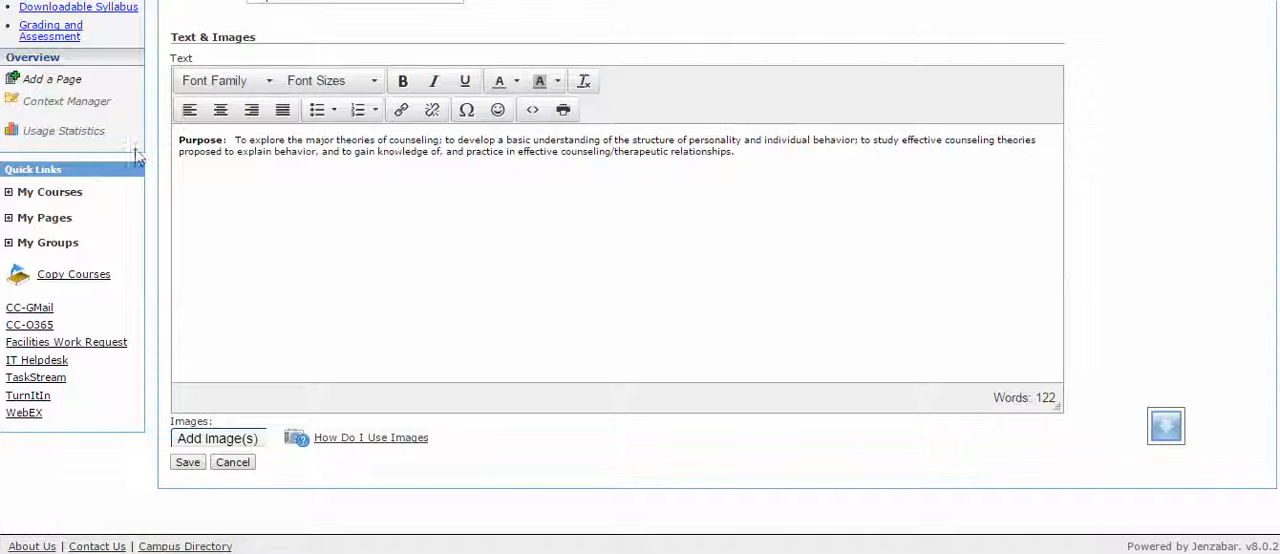
Remove the duplicate "Purpose:" label and leading spaces from the text, save the element, and return to the Syllabus page.
{"action": "left_click_drag", "start_coordinate": [232, 140], "coordinate": [170, 142]}
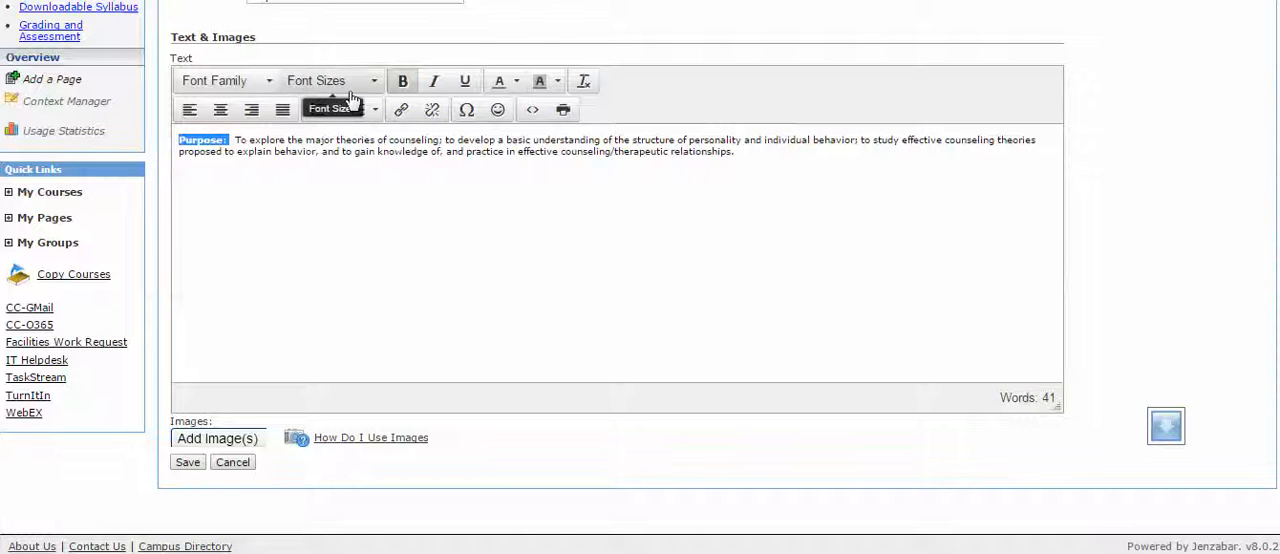
{"action": "key", "text": "BackSpace"}
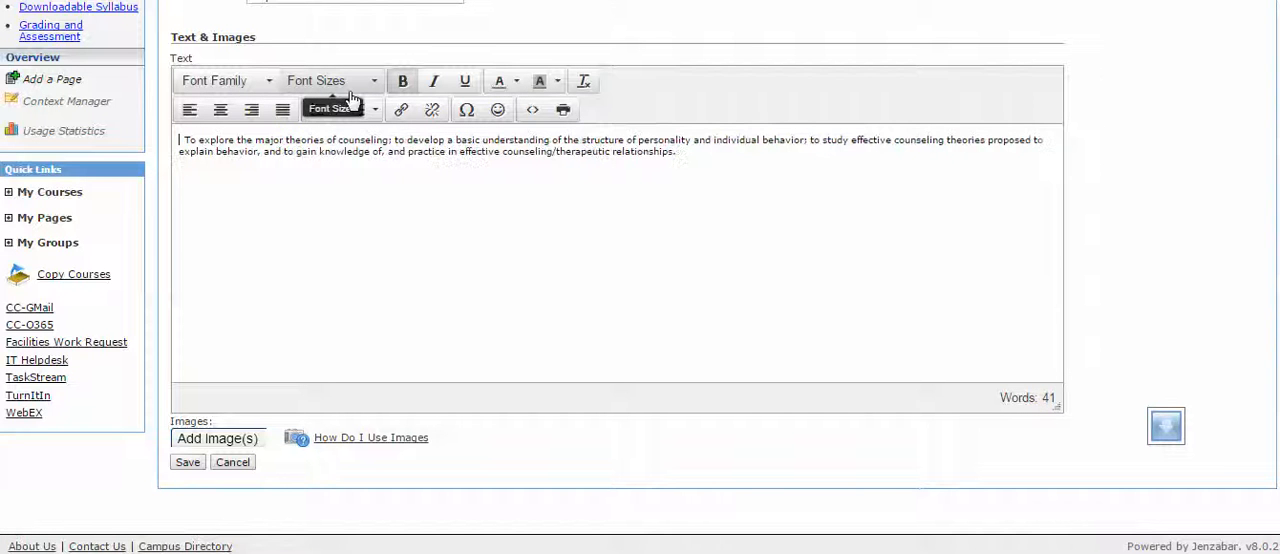
{"action": "key", "text": "Delete"}
{"action": "key", "text": "Delete"}
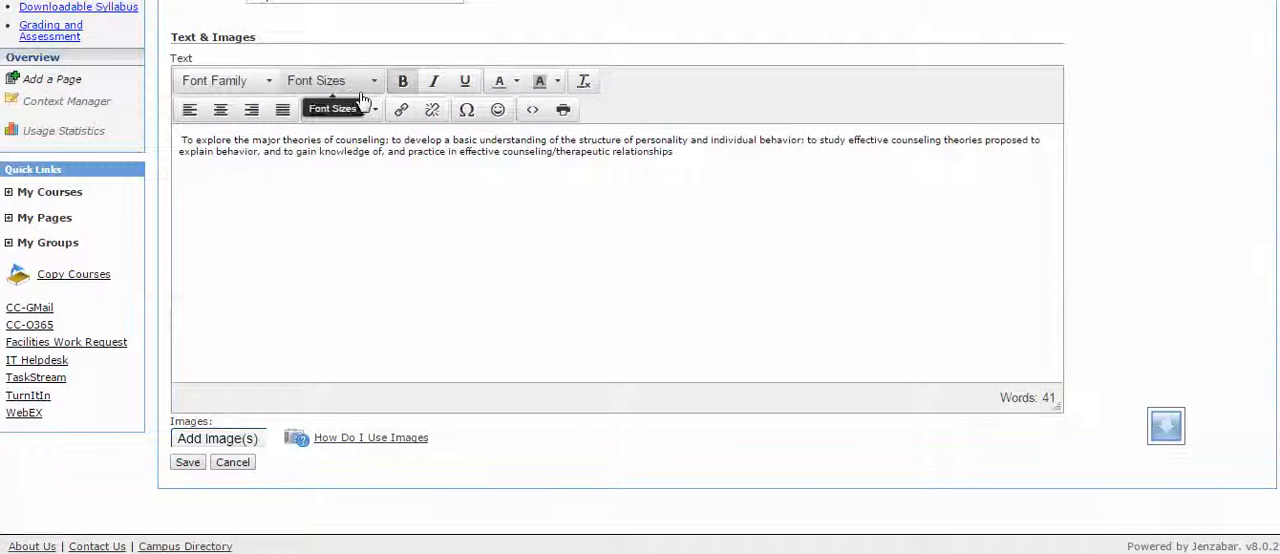
{"action": "left_click", "coordinate": [186, 463]}
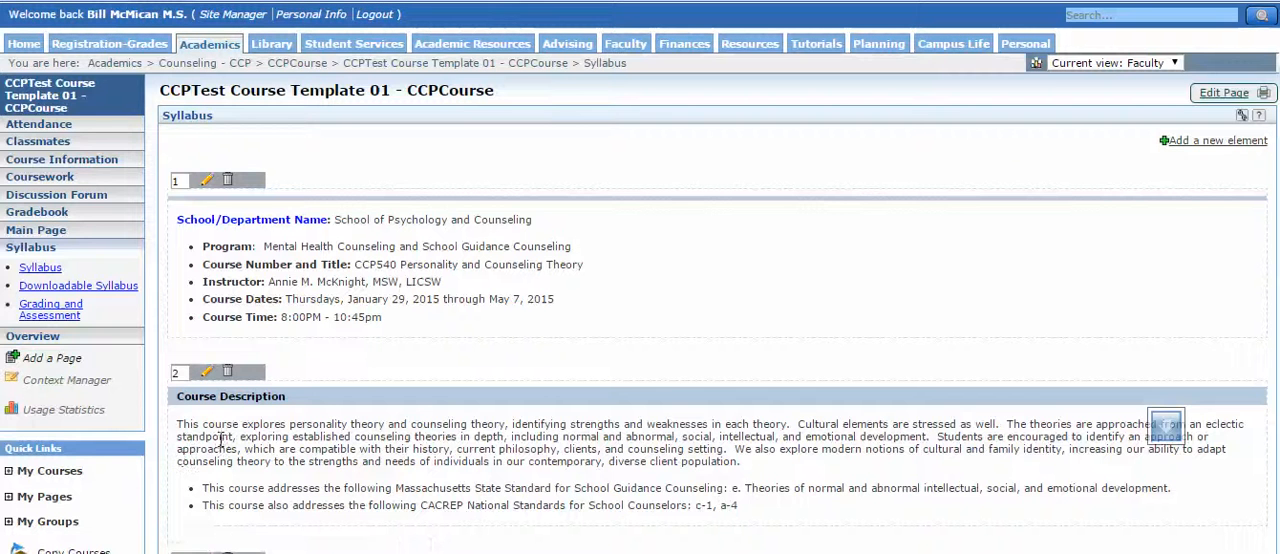
{"action": "left_click", "coordinate": [225, 96]}
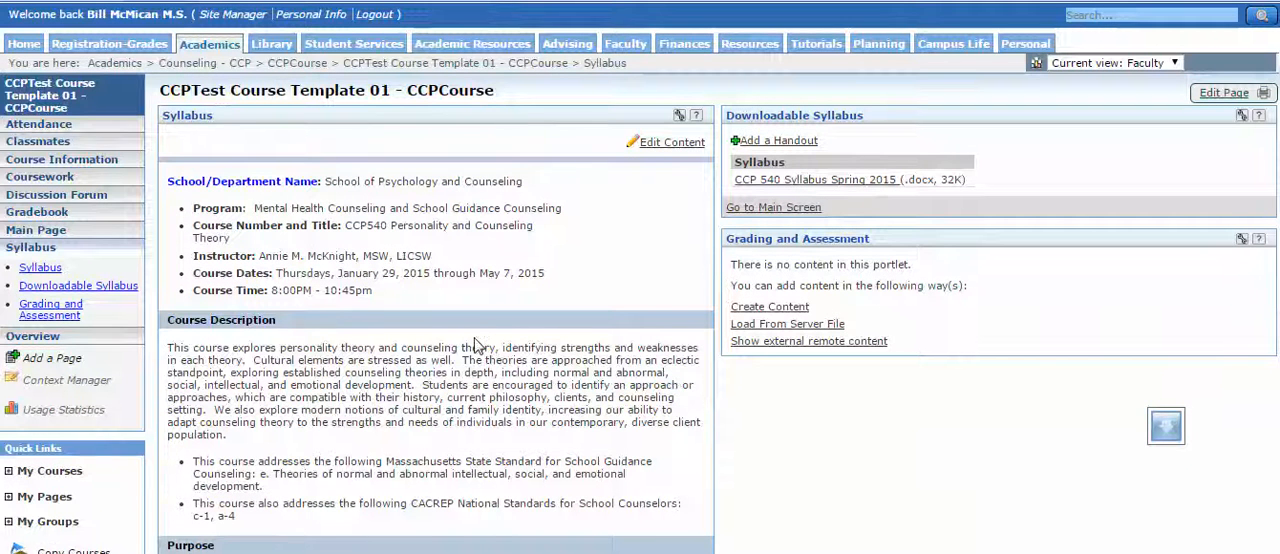
Start another new element in the Syllabus portlet and paste the Course Content and Design paragraph into its text.
{"action": "scroll", "coordinate": [476, 344], "scroll_direction": "down", "scroll_amount": 3}
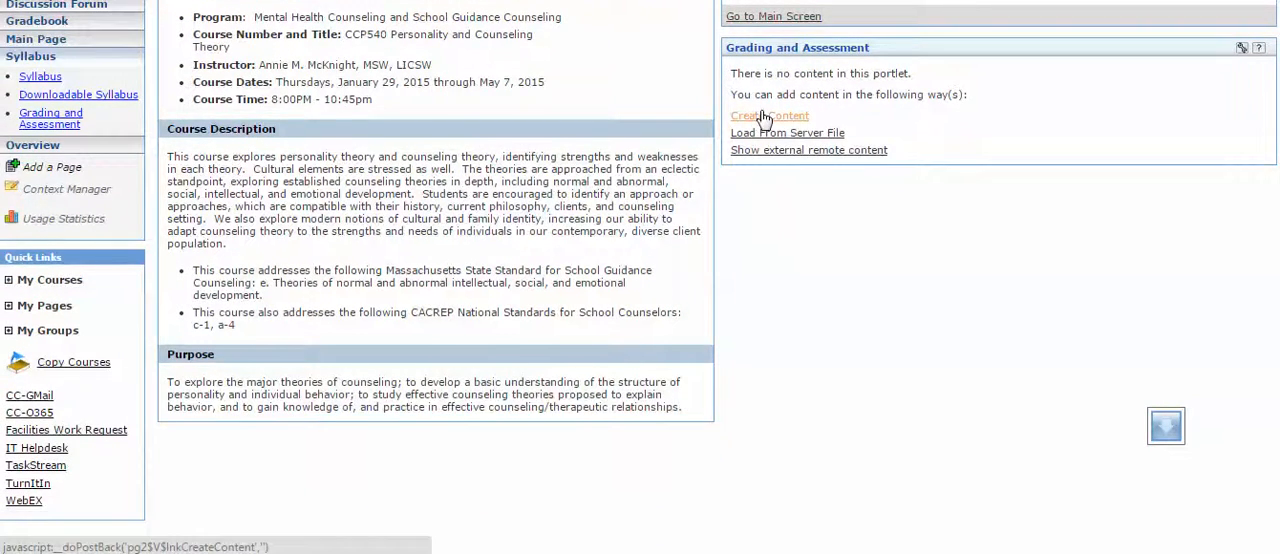
{"action": "scroll", "coordinate": [763, 118], "scroll_direction": "up", "scroll_amount": 4}
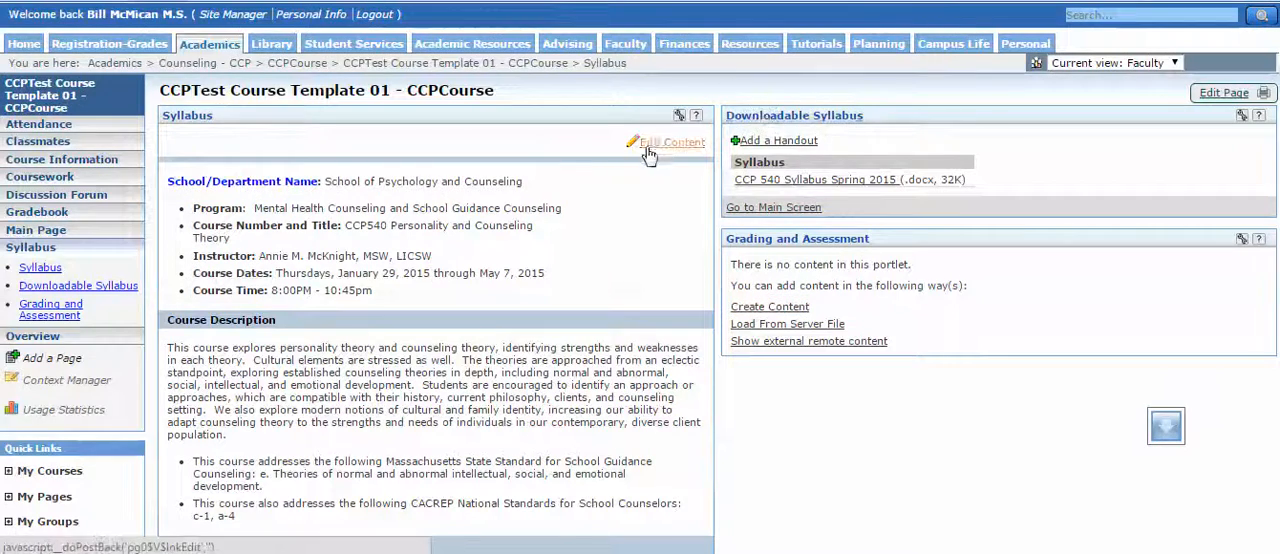
{"action": "left_click", "coordinate": [648, 150]}
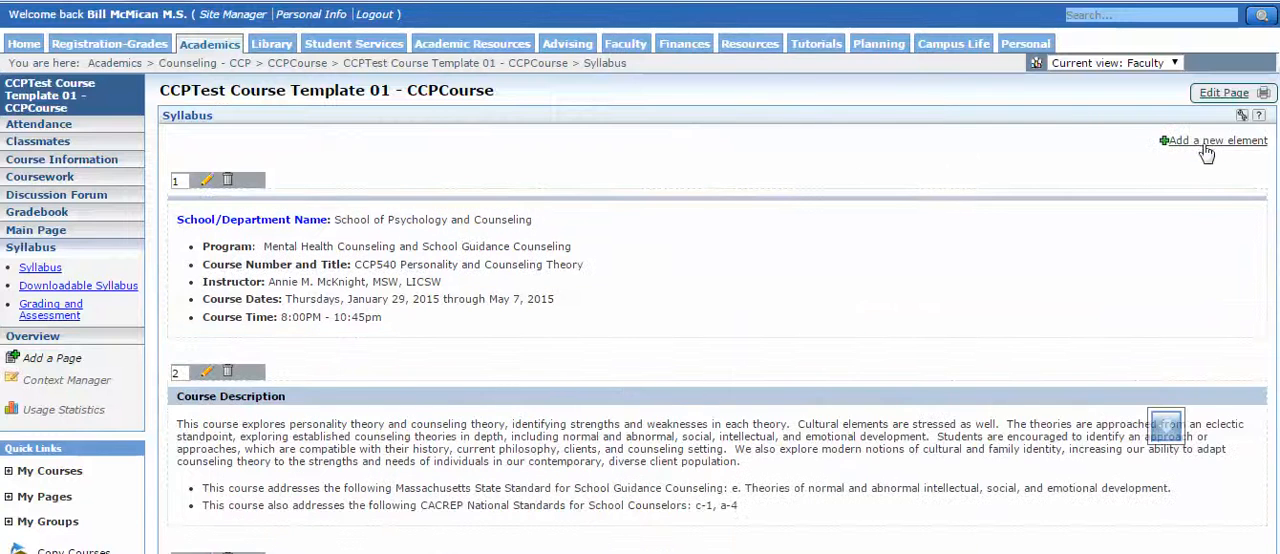
{"action": "left_click", "coordinate": [1207, 150]}
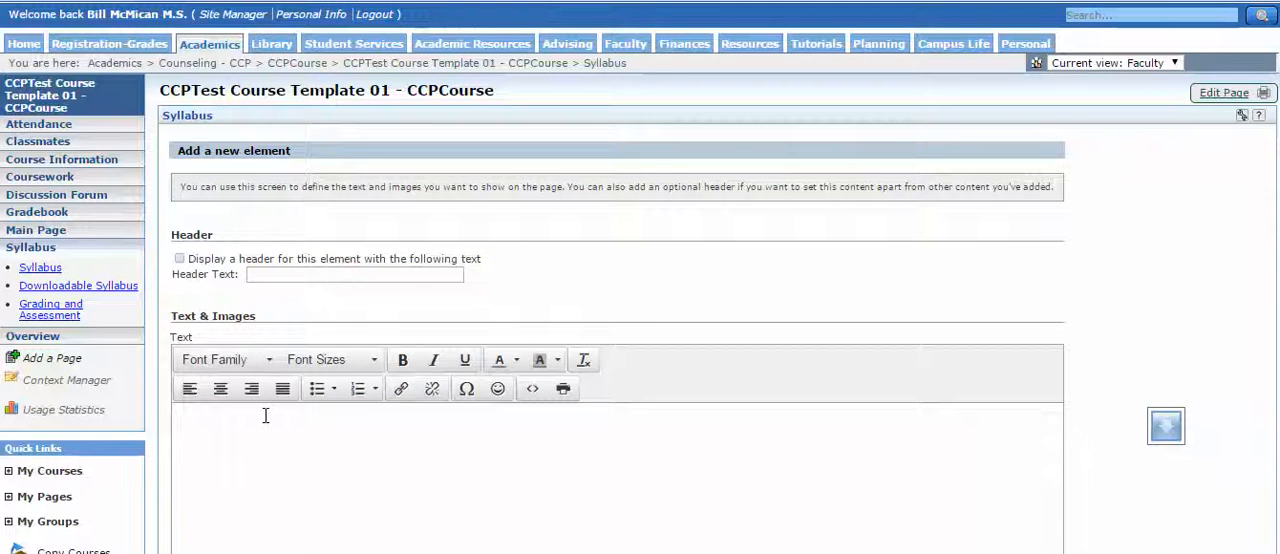
{"action": "key", "text": "ctrl+v"}
{"action": "scroll", "coordinate": [268, 418], "scroll_direction": "down", "scroll_amount": 3}
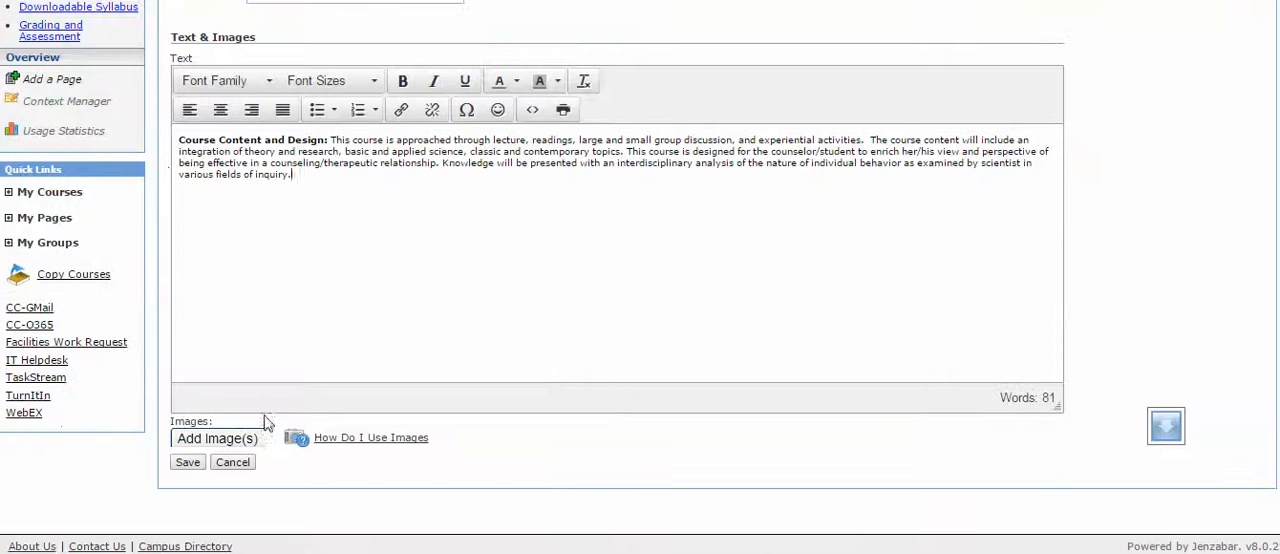
Move the "Course Content and Design:" label from the text into a displayed header, and save the element.
{"action": "left_click_drag", "start_coordinate": [330, 141], "coordinate": [163, 148]}
{"action": "key", "text": "ctrl+c"}
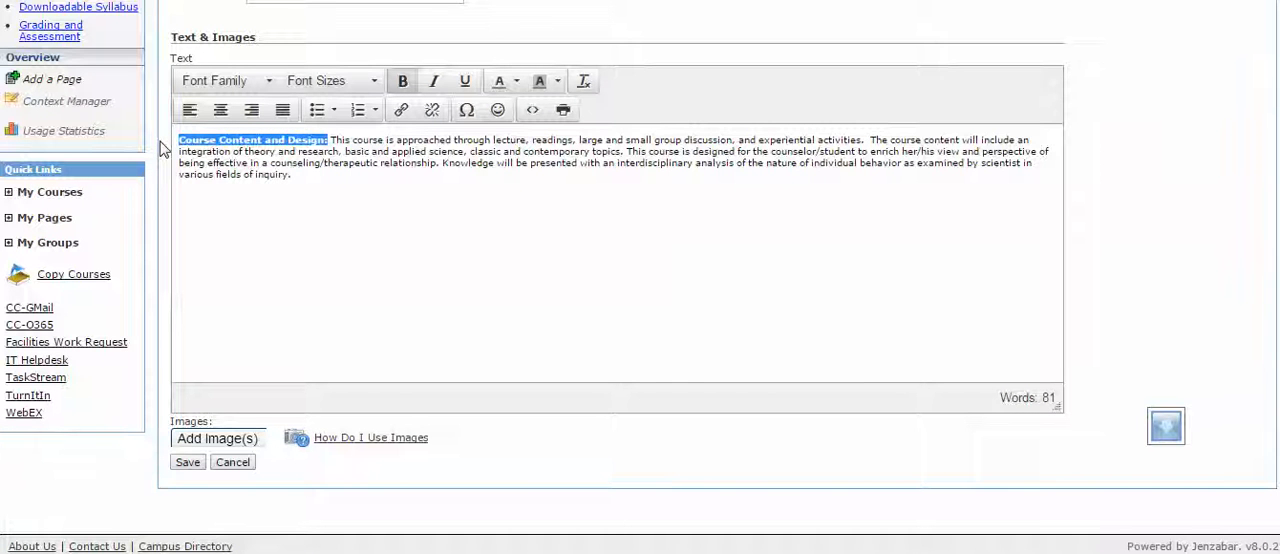
{"action": "key", "text": "Delete"}
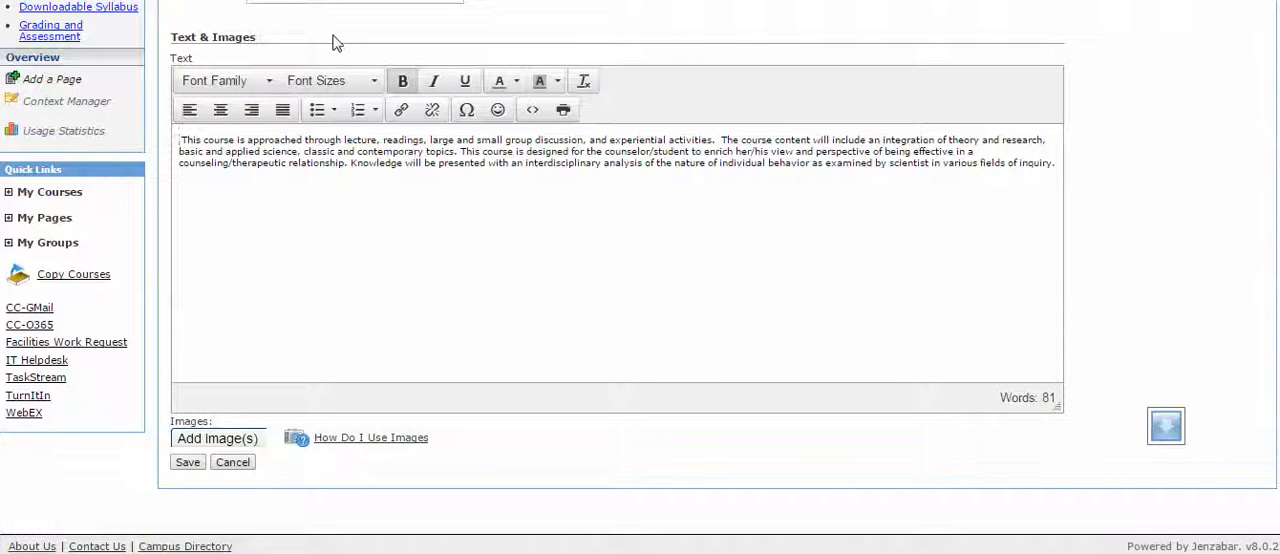
{"action": "scroll", "coordinate": [335, 42], "scroll_direction": "up", "scroll_amount": 2}
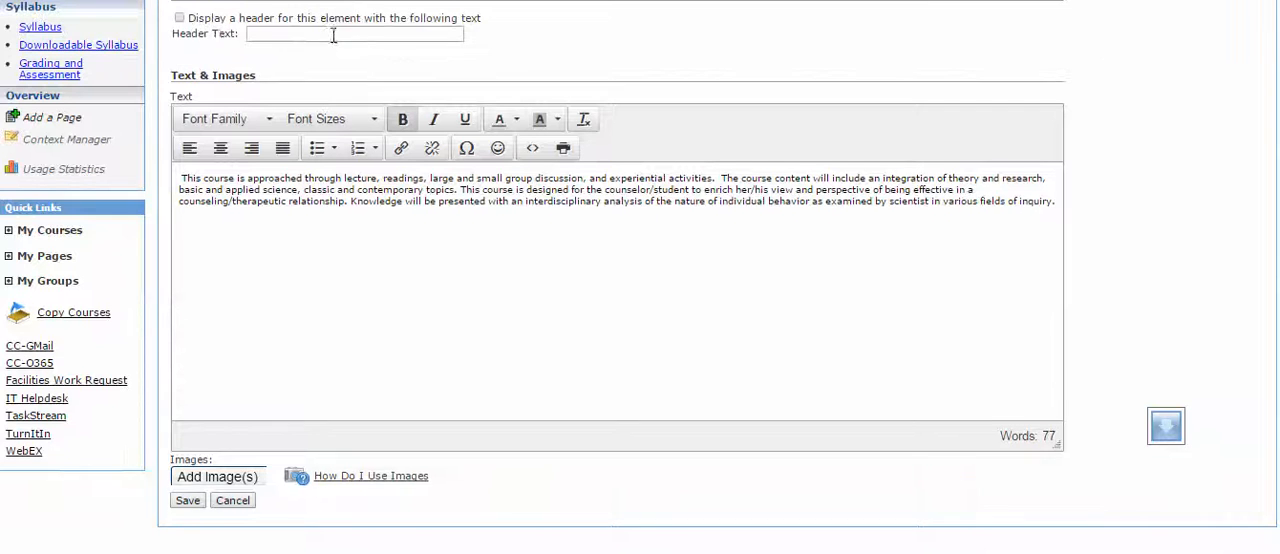
{"action": "left_click", "coordinate": [181, 57]}
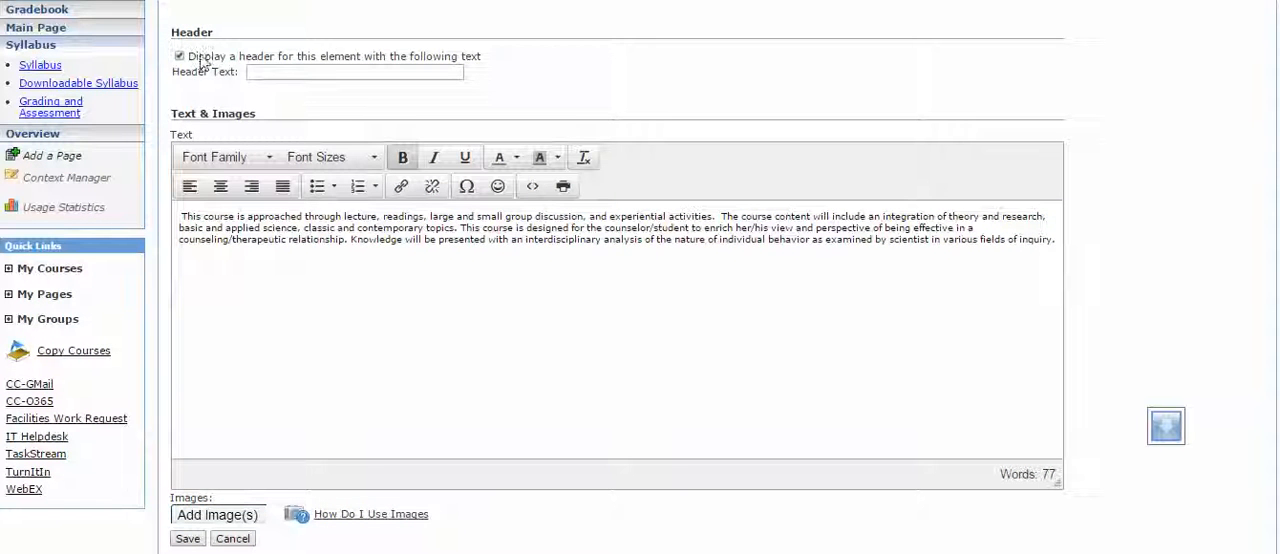
{"action": "left_click", "coordinate": [277, 72]}
{"action": "key", "text": "ctrl+v"}
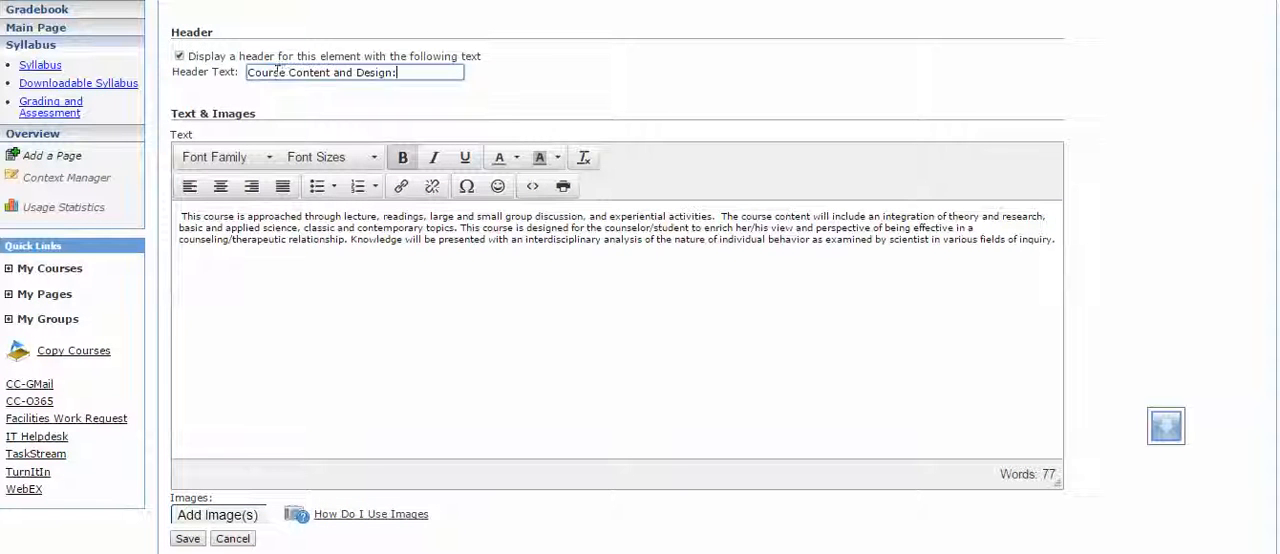
{"action": "left_click", "coordinate": [186, 538]}
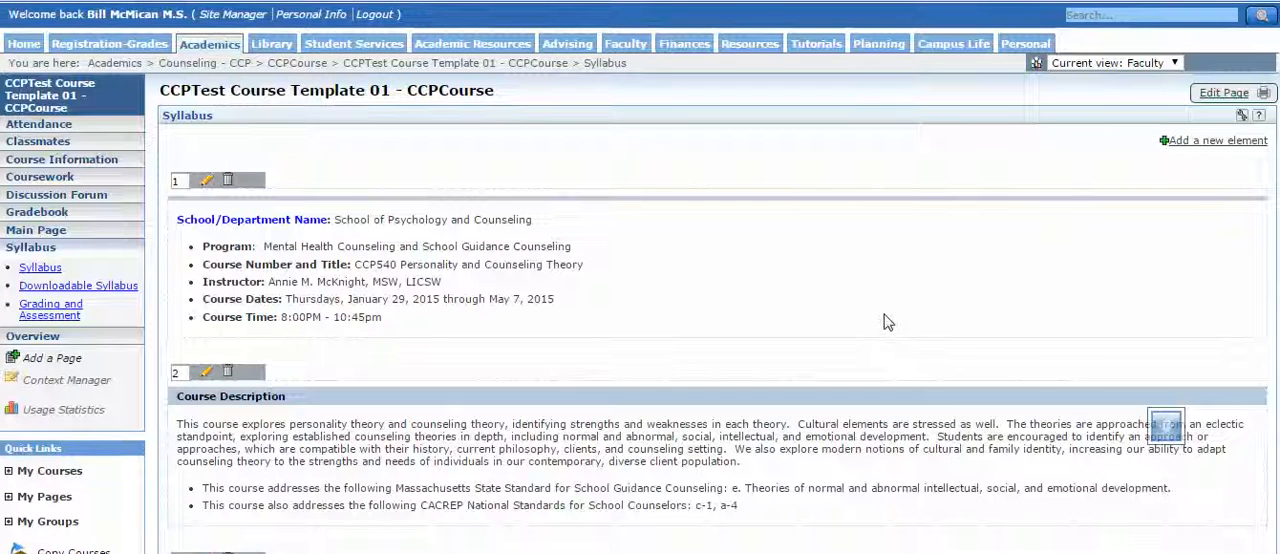
Return to the Syllabus page and start creating content in the Grading and Assessment portlet.
{"action": "left_click", "coordinate": [200, 92]}
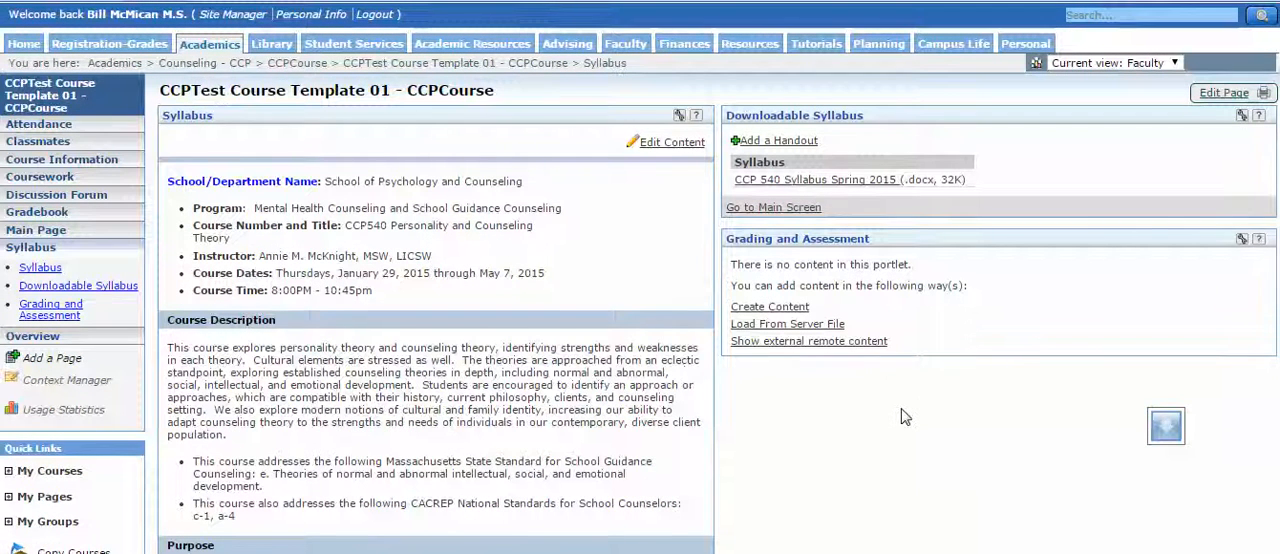
{"action": "scroll", "coordinate": [901, 410], "scroll_direction": "down", "scroll_amount": 5}
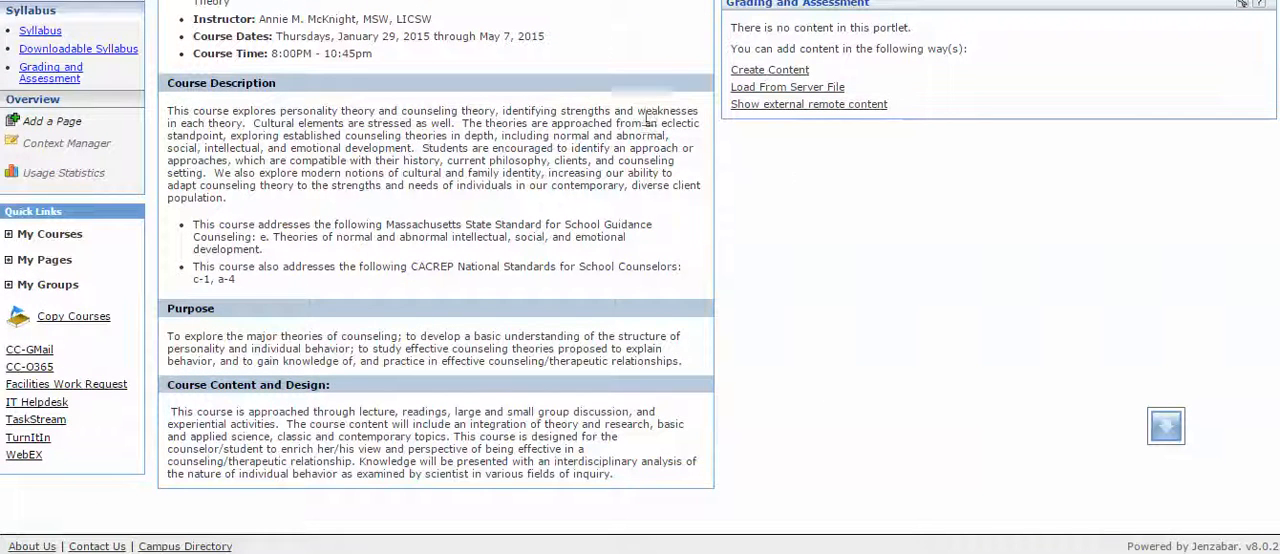
{"action": "left_click", "coordinate": [768, 72]}
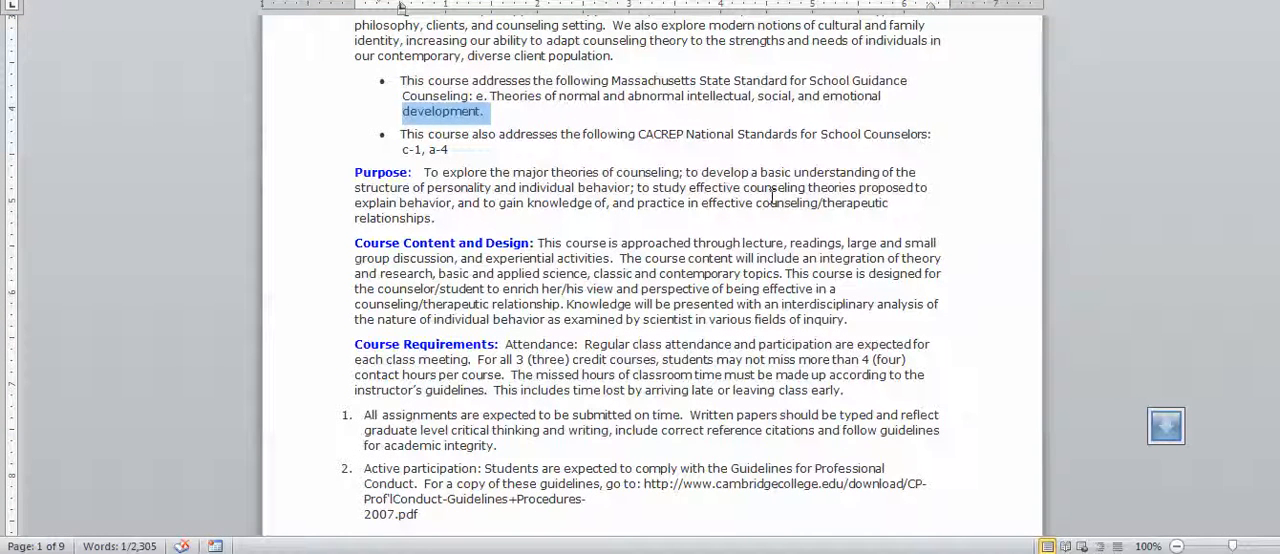
Copy the Grading Policy section, from its heading through the course credit note, in the Word syllabus, and switch back to the course page.
{"action": "key", "text": "Down"}
{"action": "key", "text": "Down"}
{"action": "key", "text": "Down"}
{"action": "key", "text": "Down"}
{"action": "key", "text": "Down"}
{"action": "key", "text": "Down"}
{"action": "key", "text": "Down"}
{"action": "key", "text": "Down"}
{"action": "key", "text": "Down"}
{"action": "key", "text": "Down"}
{"action": "key", "text": "Down"}
{"action": "key", "text": "Down"}
{"action": "key", "text": "Down"}
{"action": "key", "text": "Down"}
{"action": "key", "text": "Down"}
{"action": "key", "text": "Down"}
{"action": "key", "text": "Down"}
{"action": "key", "text": "Down"}
{"action": "key", "text": "Down"}
{"action": "key", "text": "Down"}
{"action": "key", "text": "Down"}
{"action": "key", "text": "Down"}
{"action": "key", "text": "Down"}
{"action": "key", "text": "Down"}
{"action": "key", "text": "Down"}
{"action": "key", "text": "Down"}
{"action": "key", "text": "Down"}
{"action": "key", "text": "Down"}
{"action": "key", "text": "Down"}
{"action": "key", "text": "Down"}
{"action": "key", "text": "Down"}
{"action": "key", "text": "Down"}
{"action": "key", "text": "Down"}
{"action": "key", "text": "Down"}
{"action": "key", "text": "Down"}
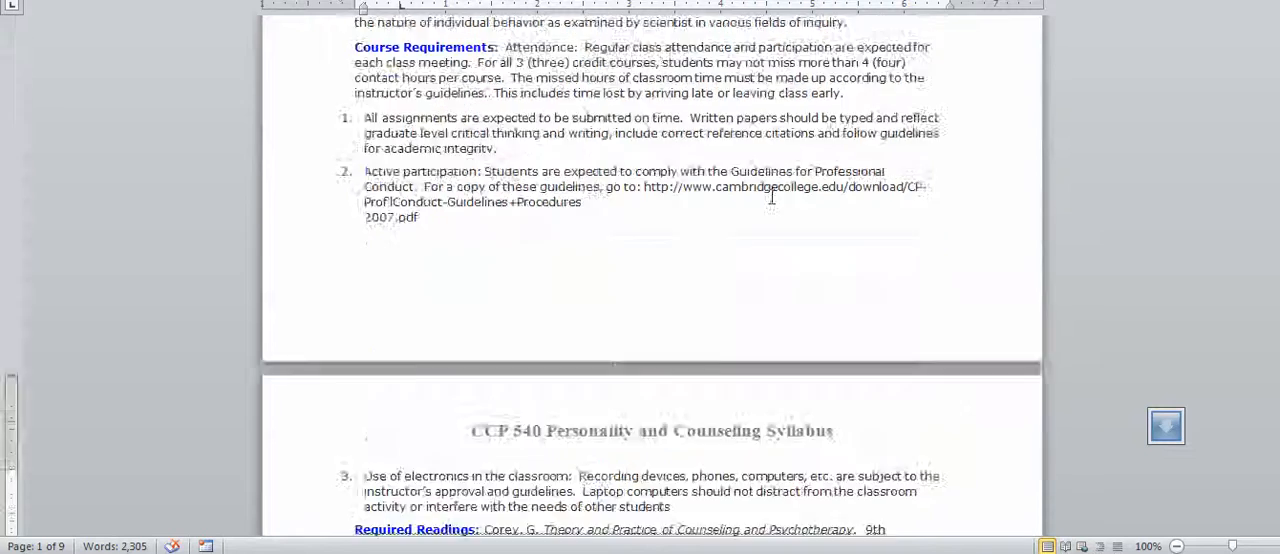
{"action": "key", "text": "Down"}
{"action": "key", "text": "Down"}
{"action": "key", "text": "Down"}
{"action": "key", "text": "Down"}
{"action": "key", "text": "Down"}
{"action": "key", "text": "Down"}
{"action": "key", "text": "Down"}
{"action": "key", "text": "Down"}
{"action": "key", "text": "Down"}
{"action": "key", "text": "Down"}
{"action": "key", "text": "Down"}
{"action": "key", "text": "Down"}
{"action": "key", "text": "Down"}
{"action": "key", "text": "Down"}
{"action": "key", "text": "Down"}
{"action": "key", "text": "Down"}
{"action": "key", "text": "Down"}
{"action": "key", "text": "Down"}
{"action": "key", "text": "Down"}
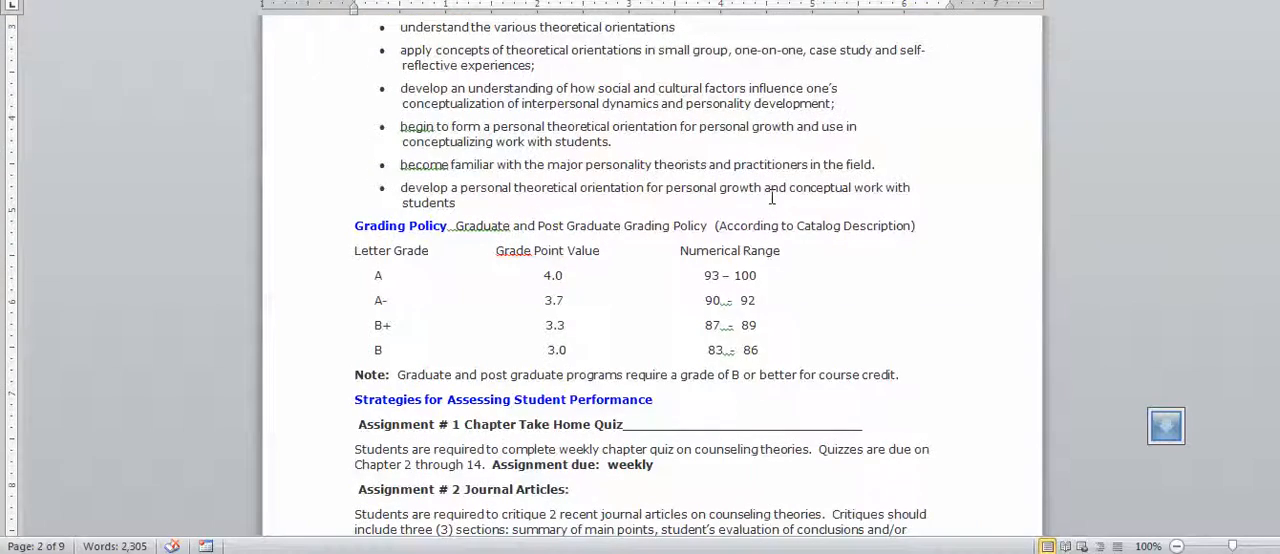
{"action": "left_click_drag", "start_coordinate": [356, 228], "coordinate": [926, 311]}
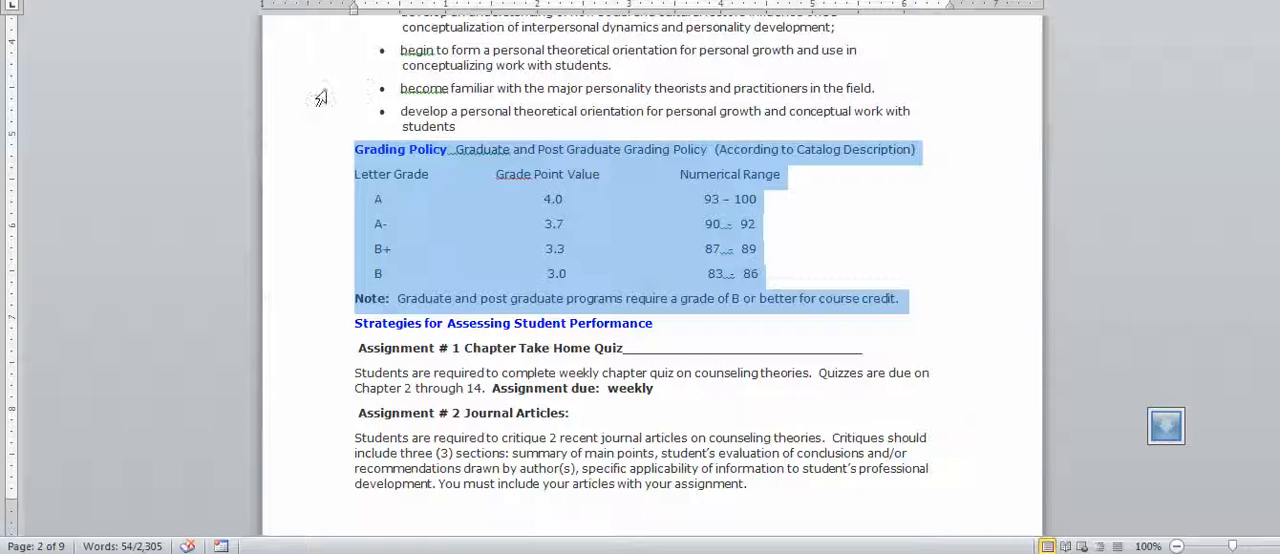
{"action": "left_click", "coordinate": [466, 552]}
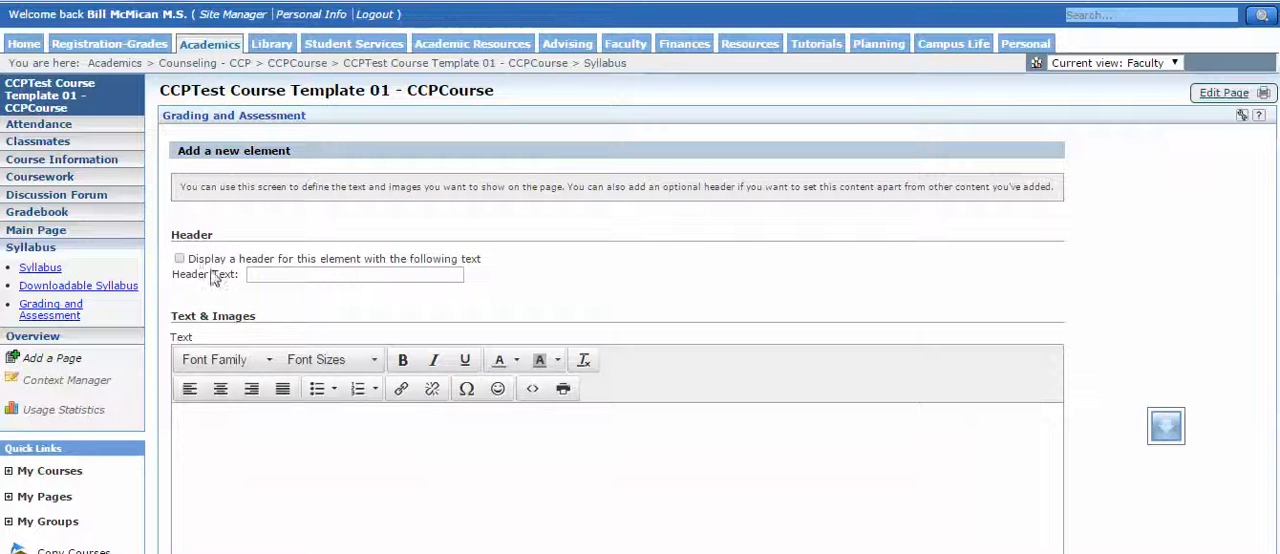
Give the new Grading and Assessment element a displayed header reading "Grading Policy" and paste the copied section as its text.
{"action": "left_click", "coordinate": [266, 277]}
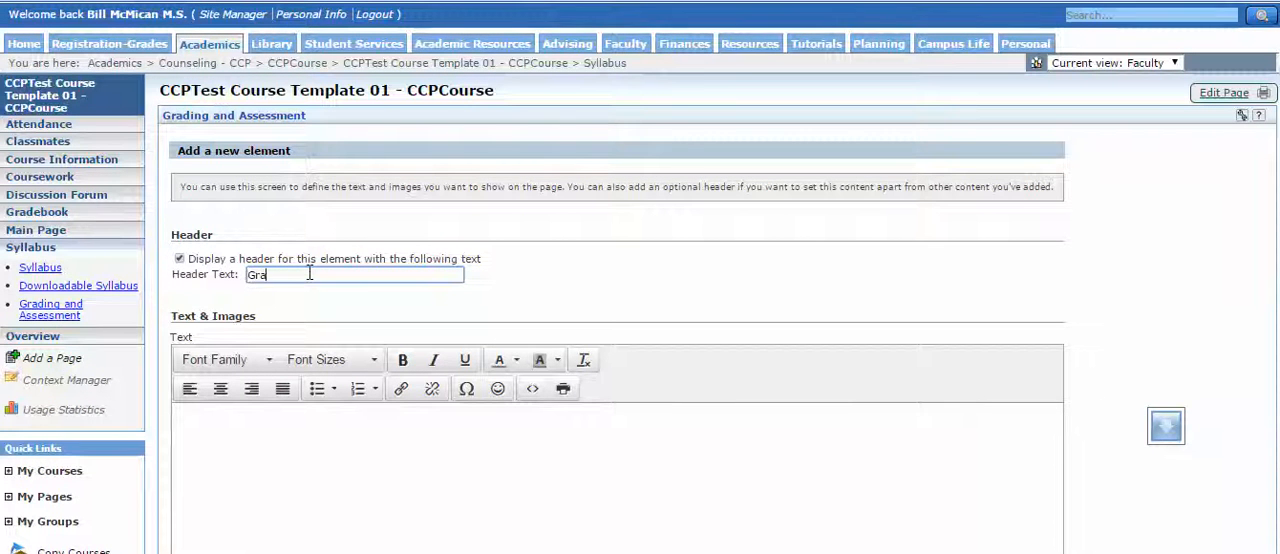
{"action": "type", "text": "Grading Policy"}
{"action": "left_click", "coordinate": [215, 421]}
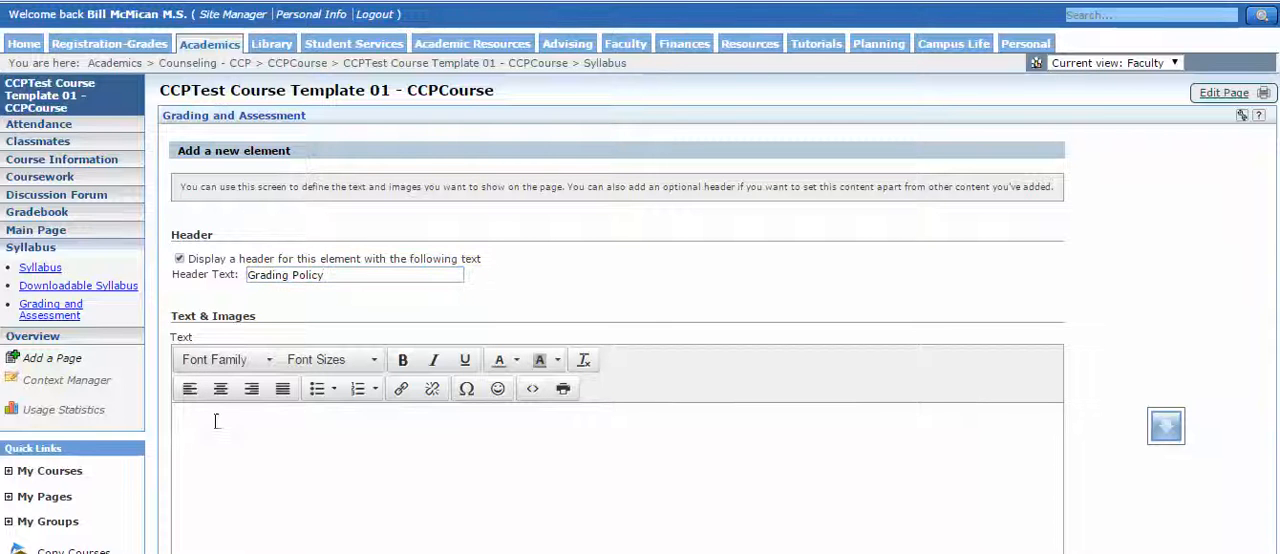
{"action": "type", "text": "Grading Policy Graduate and Post Graduate Grading Policy (According to Catalog Description) Letter Grade\tGrade Point Value\tNumerical Range A\t4.0\t93 – 100 A-\t3.7\t90 - 92 B+\t3.3\t87 - 89 B\t3.0\t83 - 86 Note: Graduate and post graduate programs require a grade of B or better for course credit."}
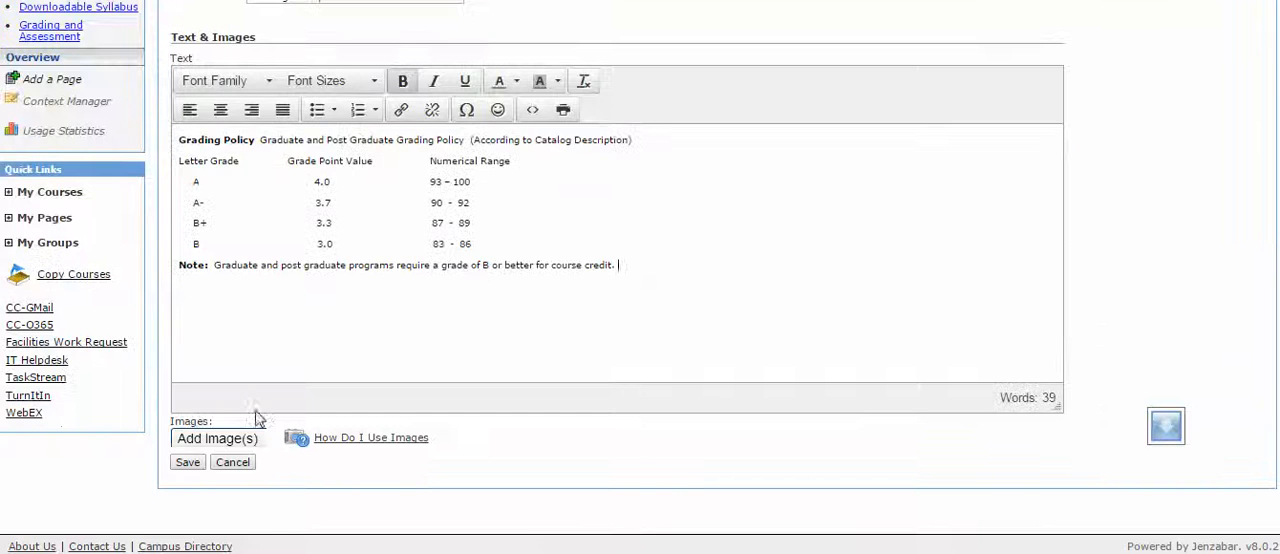
Color the Letter Grade, Grade Point Value and Numerical Range column headings blue in the grading text.
{"action": "left_click_drag", "start_coordinate": [251, 160], "coordinate": [155, 163]}
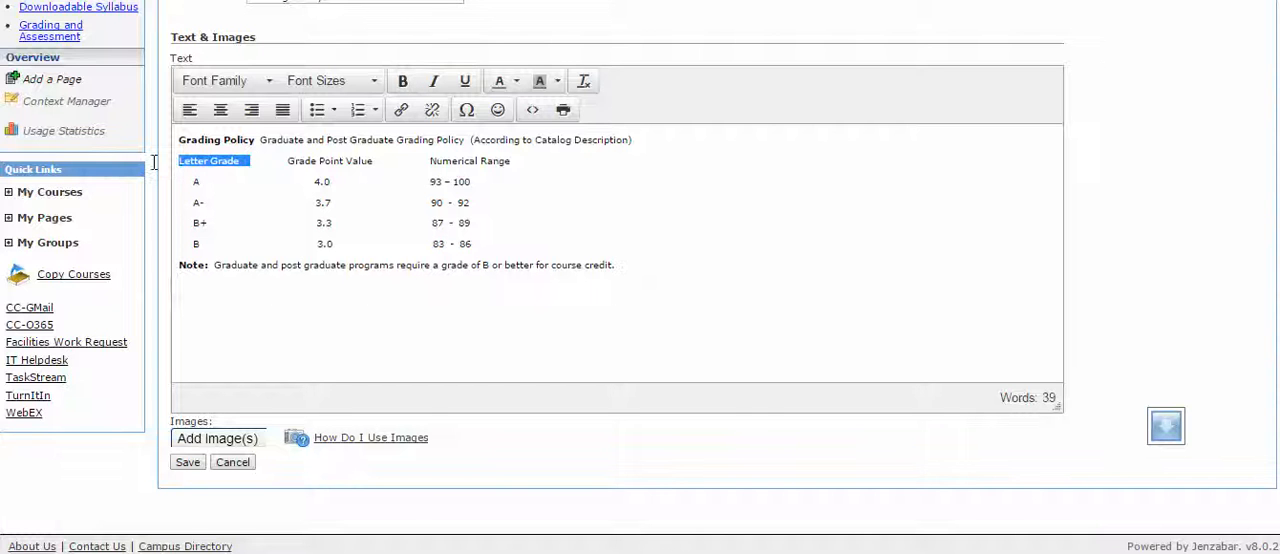
{"action": "left_click", "coordinate": [503, 81]}
{"action": "left_click", "coordinate": [584, 148]}
{"action": "left_click_drag", "start_coordinate": [381, 160], "coordinate": [284, 162]}
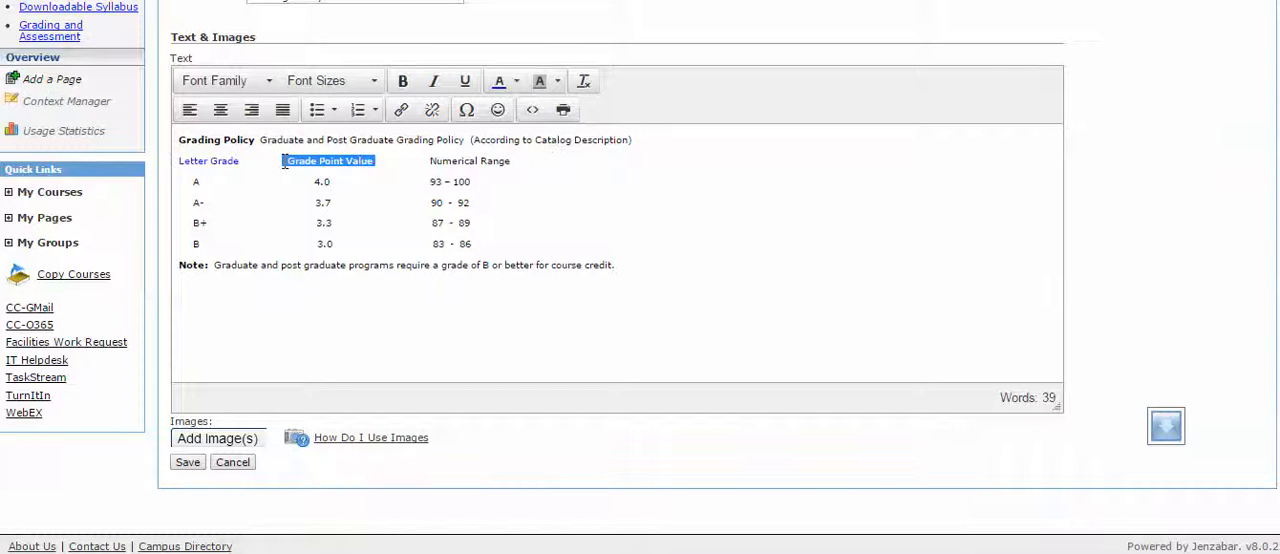
{"action": "left_click", "coordinate": [498, 87]}
{"action": "left_click_drag", "start_coordinate": [515, 161], "coordinate": [428, 161]}
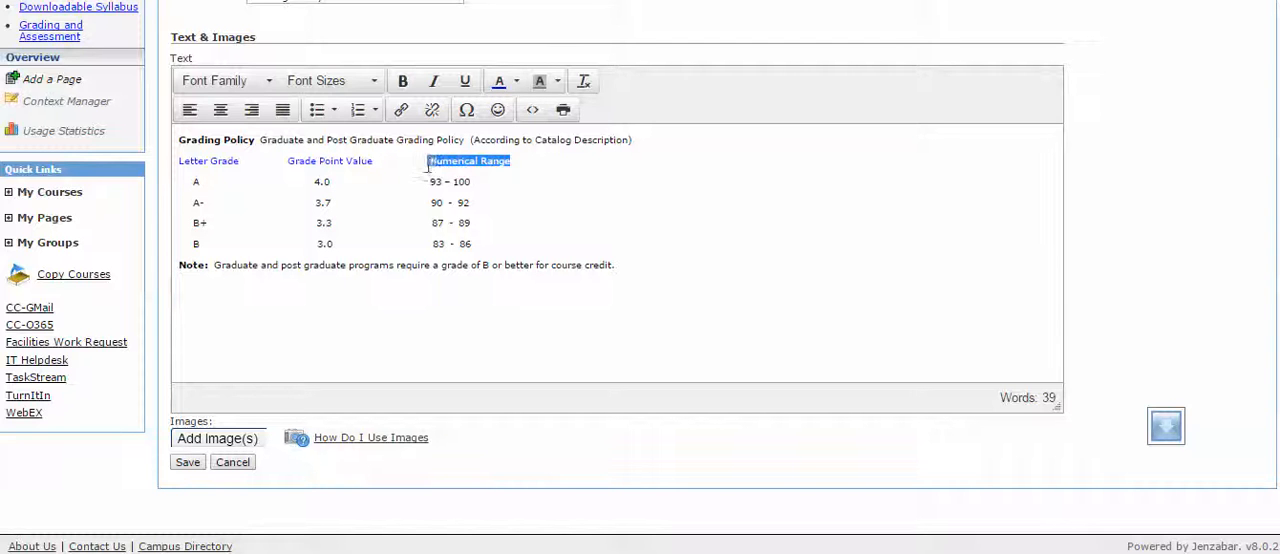
{"action": "left_click", "coordinate": [496, 87]}
{"action": "left_click", "coordinate": [273, 378]}
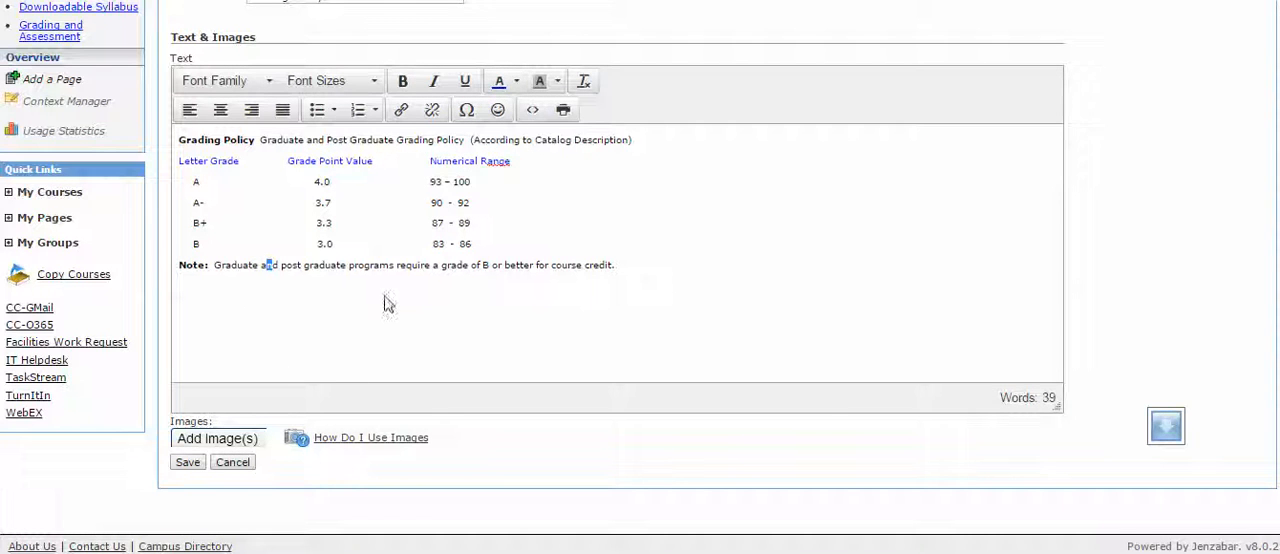
{"action": "left_click", "coordinate": [726, 271]}
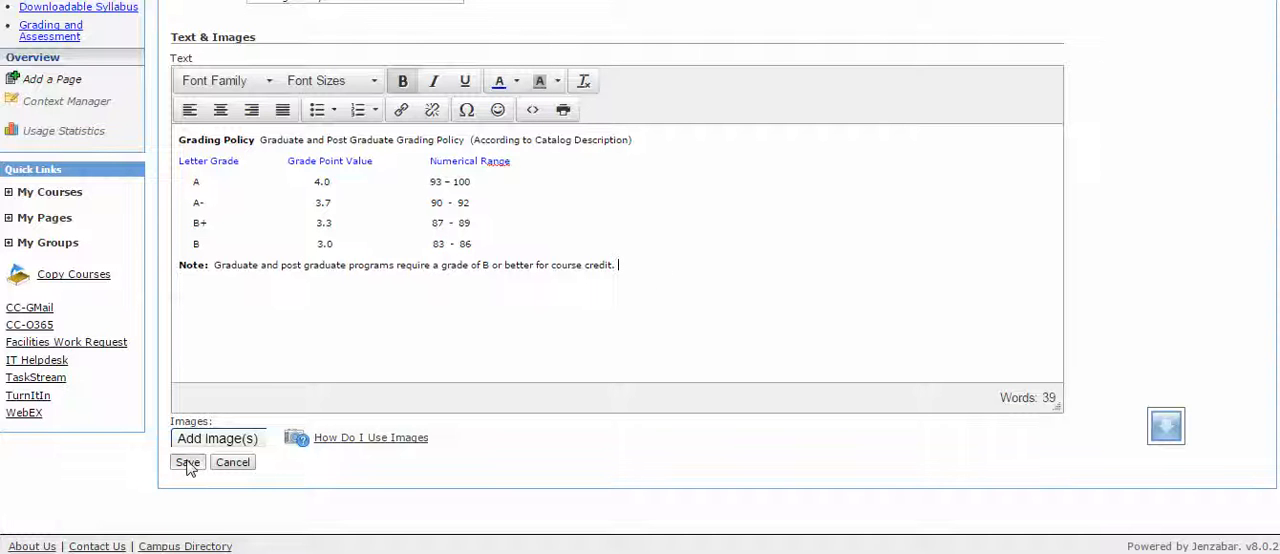
Remove the duplicate "Grading Policy" title from the start of the grading text, save the element, and return to the Syllabus page.
{"action": "left_click", "coordinate": [262, 138]}
{"action": "key", "text": "BackSpace"}
{"action": "key", "text": "BackSpace"}
{"action": "key", "text": "BackSpace"}
{"action": "key", "text": "BackSpace"}
{"action": "key", "text": "BackSpace"}
{"action": "key", "text": "BackSpace"}
{"action": "key", "text": "BackSpace"}
{"action": "key", "text": "BackSpace"}
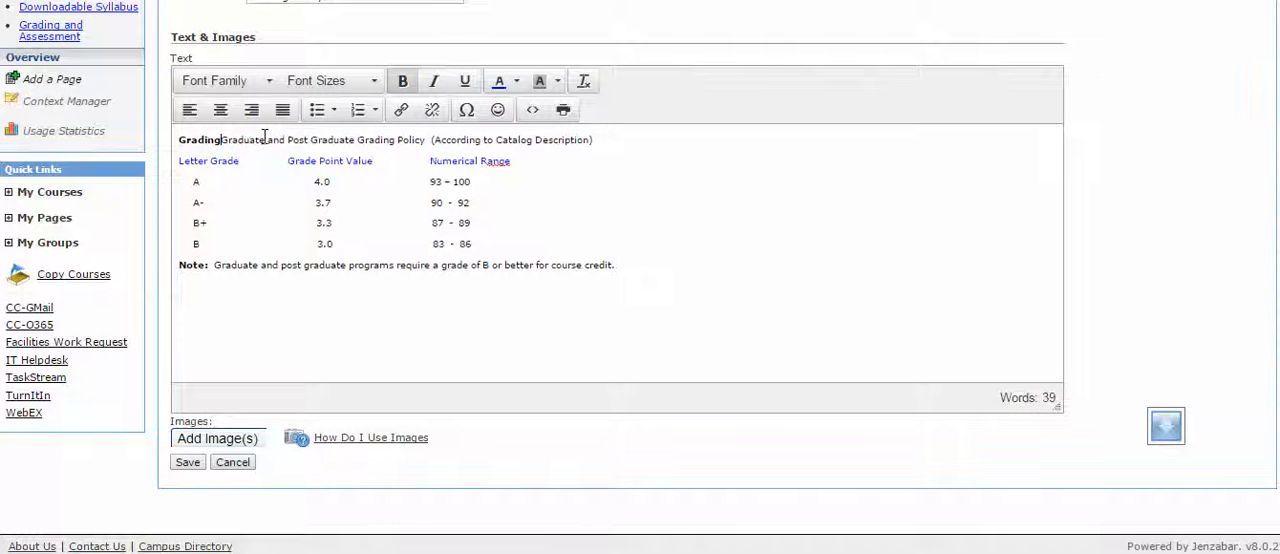
{"action": "key", "text": "BackSpace"}
{"action": "key", "text": "BackSpace"}
{"action": "key", "text": "BackSpace"}
{"action": "key", "text": "BackSpace"}
{"action": "key", "text": "BackSpace"}
{"action": "key", "text": "BackSpace"}
{"action": "key", "text": "BackSpace"}
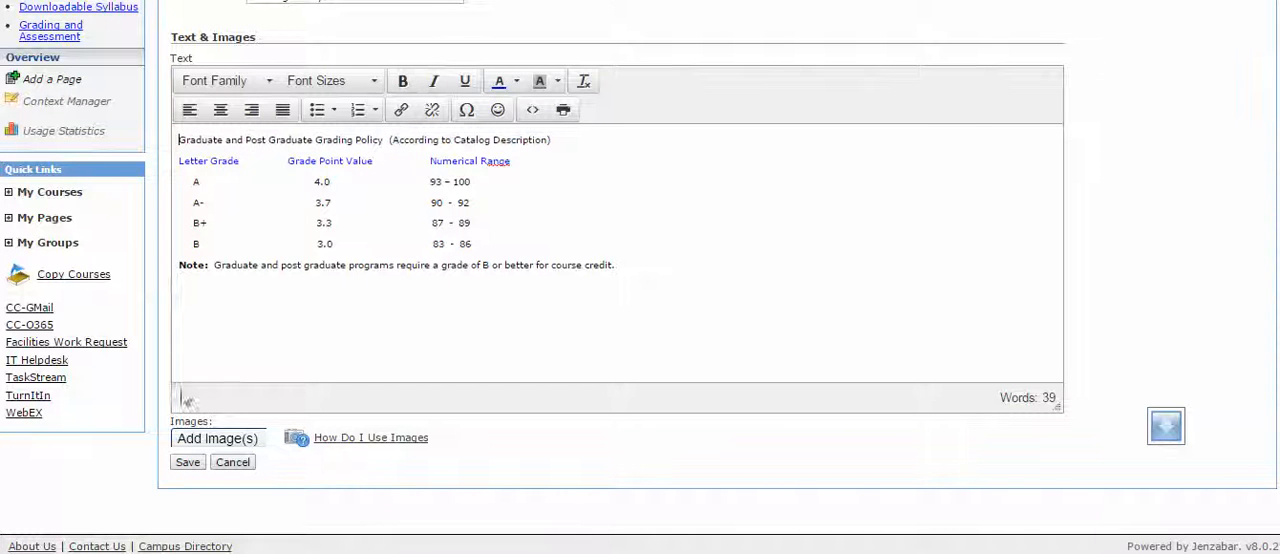
{"action": "left_click", "coordinate": [188, 464]}
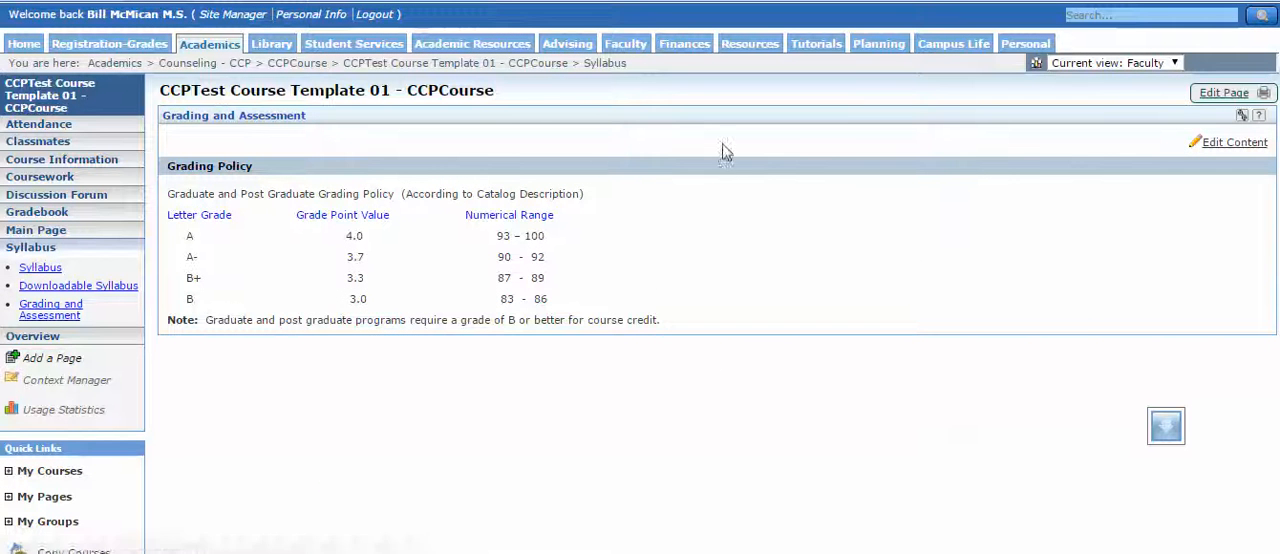
{"action": "left_click", "coordinate": [275, 92]}
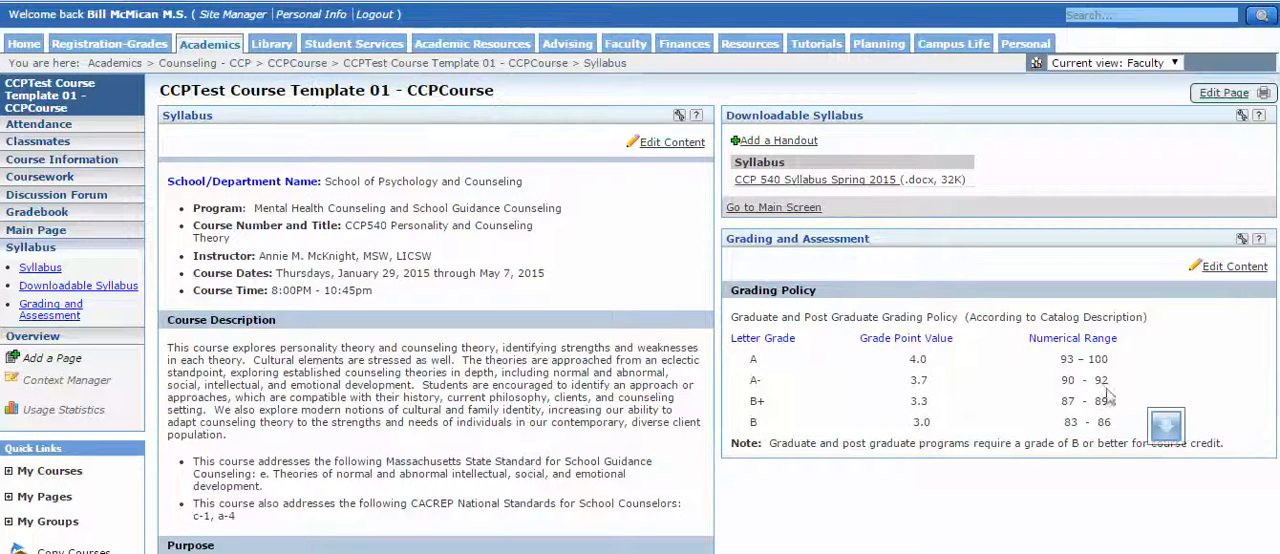
{"action": "left_click", "coordinate": [1238, 270]}
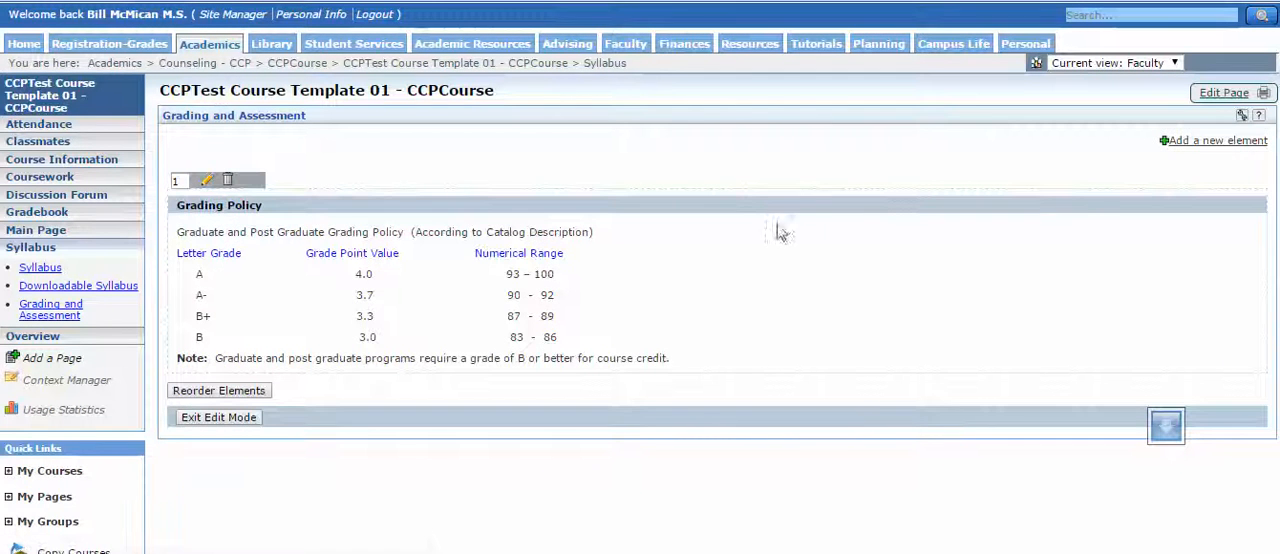
{"action": "left_click", "coordinate": [1184, 146]}
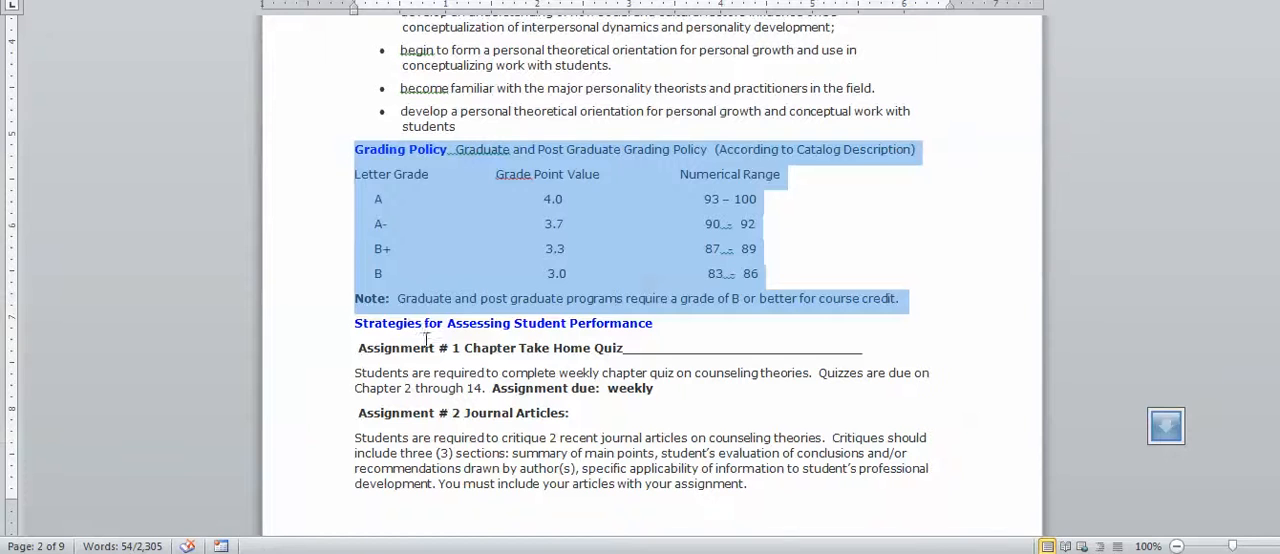
{"action": "left_click", "coordinate": [424, 346]}
{"action": "left_click_drag", "start_coordinate": [354, 331], "coordinate": [659, 104]}
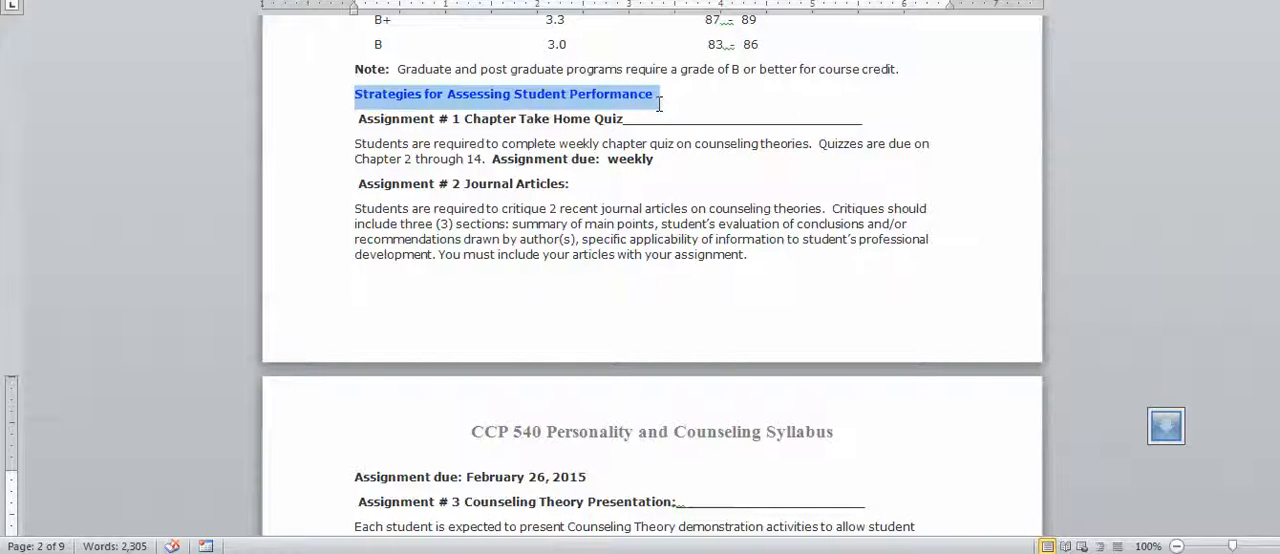
{"action": "left_click_drag", "start_coordinate": [659, 104], "coordinate": [677, 157]}
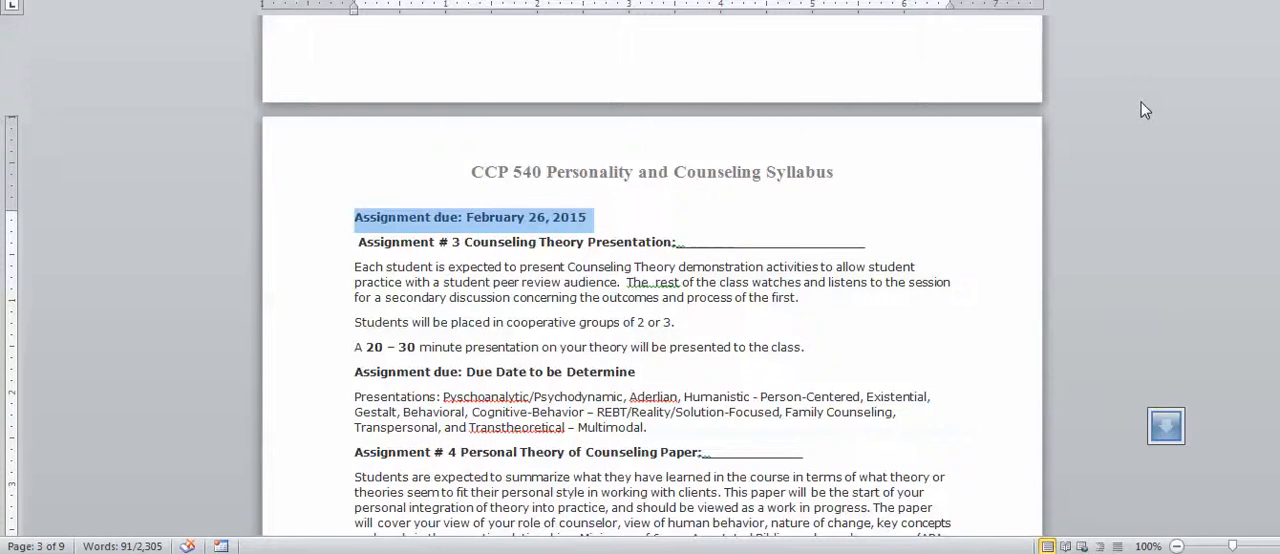
Examine the Required Readings and Recommended Readings sections in the Word syllabus, and switch back to the course page.
{"action": "key", "text": "Up"}
{"action": "key", "text": "Up"}
{"action": "key", "text": "Up"}
{"action": "key", "text": "Up"}
{"action": "key", "text": "Up"}
{"action": "key", "text": "Up"}
{"action": "key", "text": "Up"}
{"action": "key", "text": "Up"}
{"action": "key", "text": "Up"}
{"action": "key", "text": "Up"}
{"action": "key", "text": "Up"}
{"action": "key", "text": "Up"}
{"action": "key", "text": "Up"}
{"action": "key", "text": "Up"}
{"action": "key", "text": "Up"}
{"action": "key", "text": "Up"}
{"action": "key", "text": "Up"}
{"action": "key", "text": "Up"}
{"action": "key", "text": "Up"}
{"action": "key", "text": "Up"}
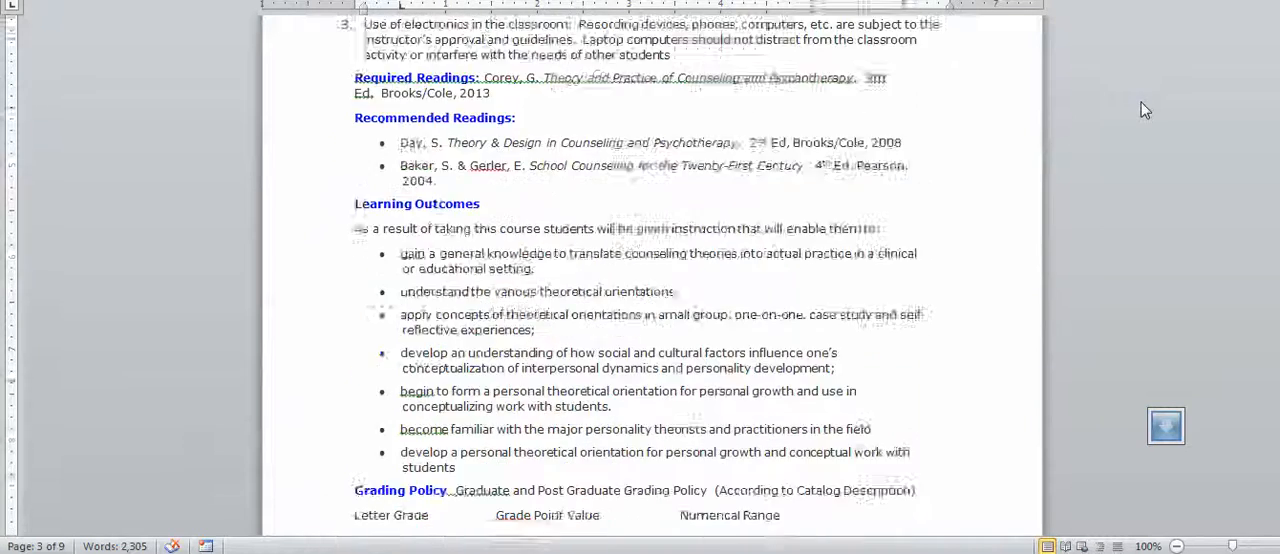
{"action": "key", "text": "Up"}
{"action": "key", "text": "Up"}
{"action": "key", "text": "Up"}
{"action": "key", "text": "Up"}
{"action": "key", "text": "Up"}
{"action": "key", "text": "Up"}
{"action": "key", "text": "Up"}
{"action": "key", "text": "Up"}
{"action": "key", "text": "Up"}
{"action": "key", "text": "Up"}
{"action": "key", "text": "Up"}
{"action": "key", "text": "Up"}
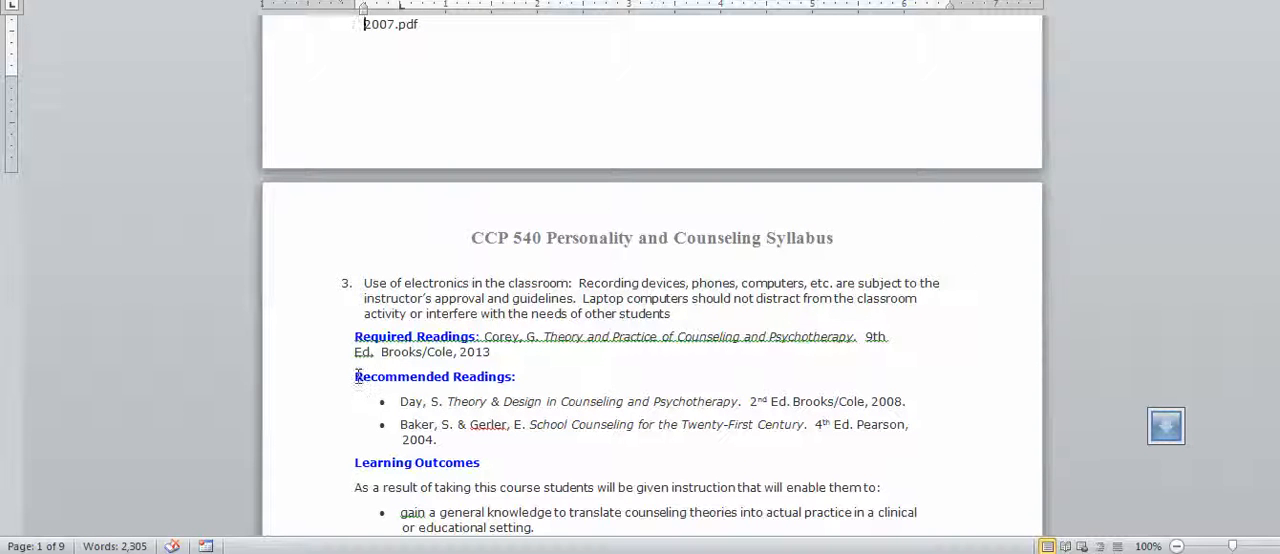
{"action": "left_click_drag", "start_coordinate": [354, 336], "coordinate": [682, 440]}
{"action": "key", "text": "ctrl+c"}
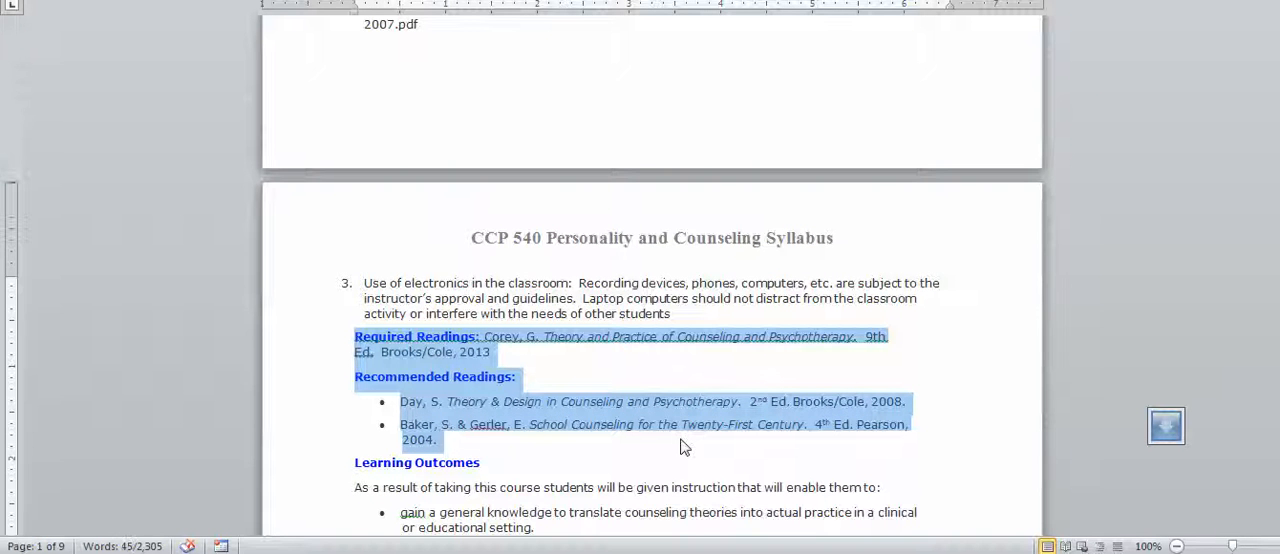
{"action": "left_click", "coordinate": [1174, 142]}
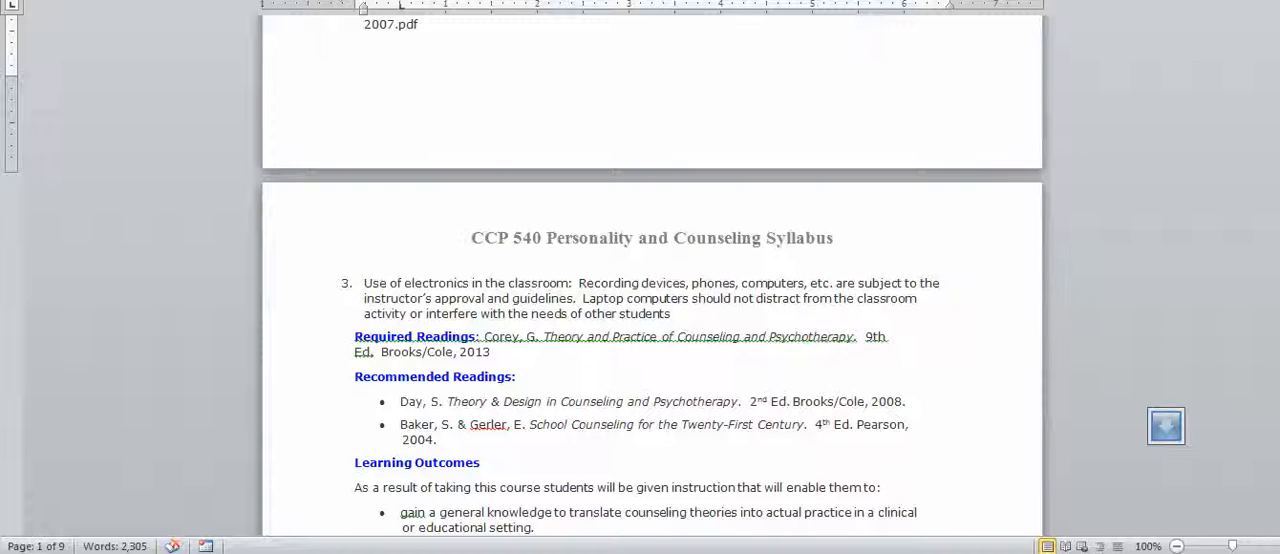
{"action": "left_click", "coordinate": [480, 552]}
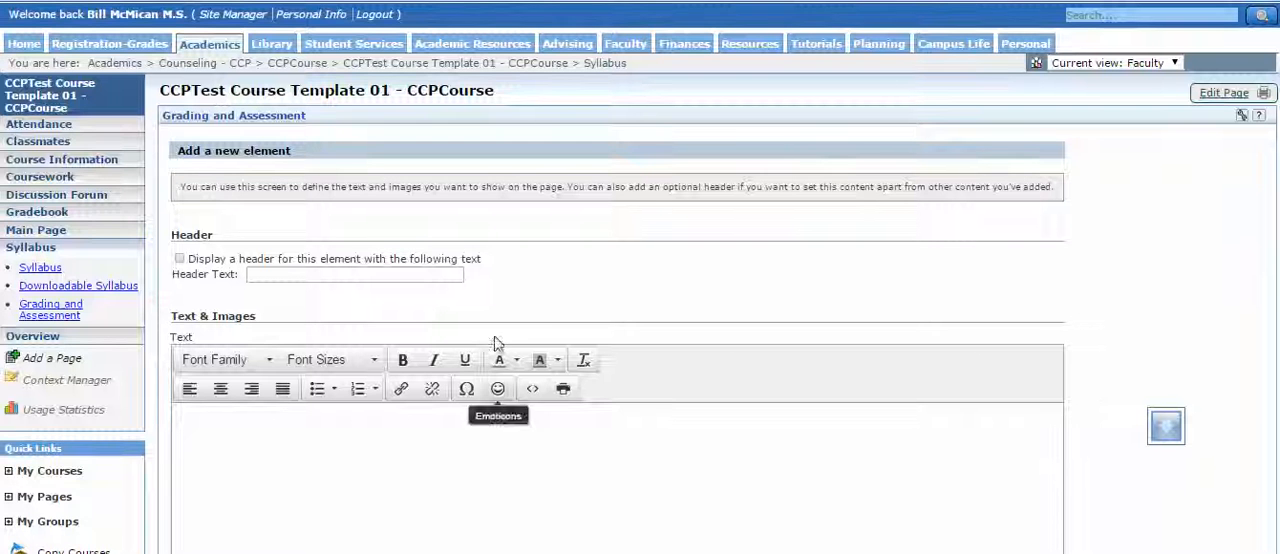
Leave the new element form and add a freeform content feature named "Readings" to the Syllabus page.
{"action": "left_click", "coordinate": [232, 98]}
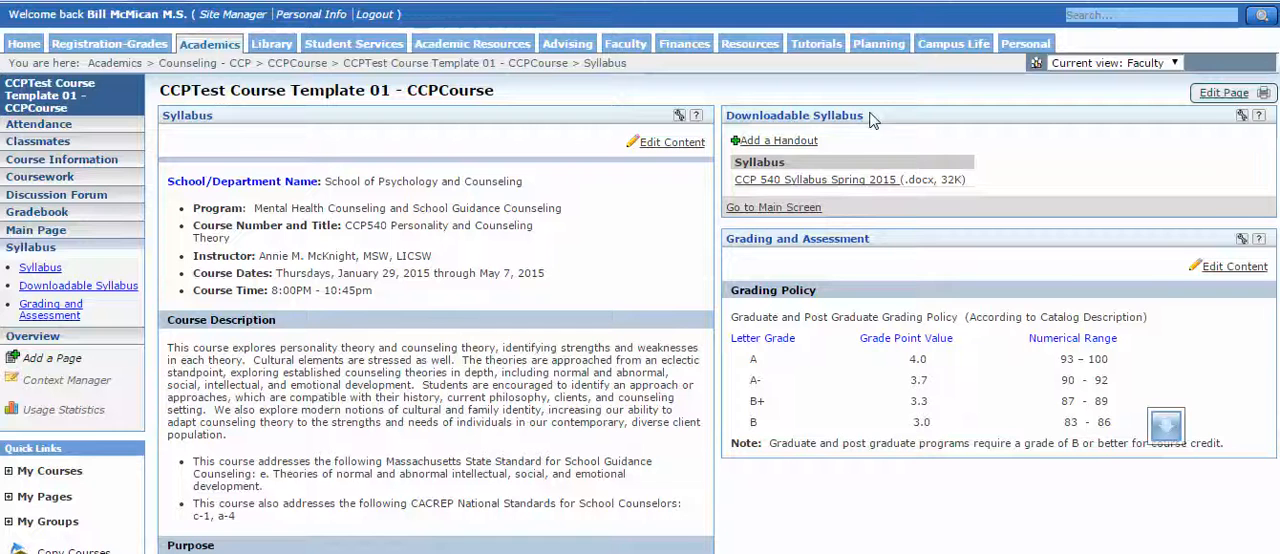
{"action": "left_click", "coordinate": [1222, 93]}
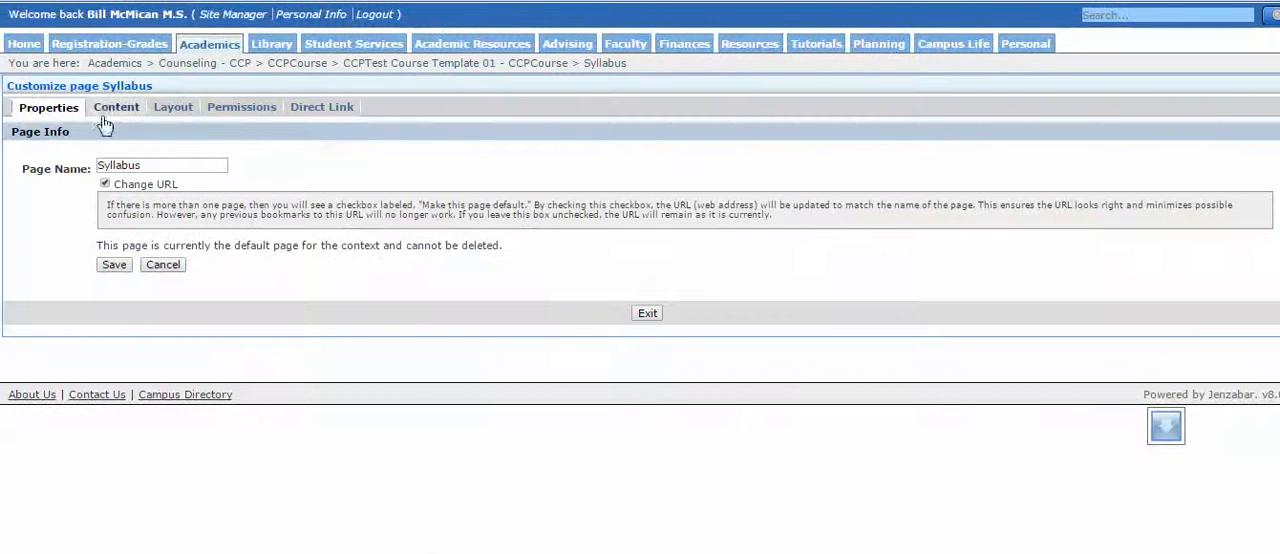
{"action": "left_click", "coordinate": [110, 106]}
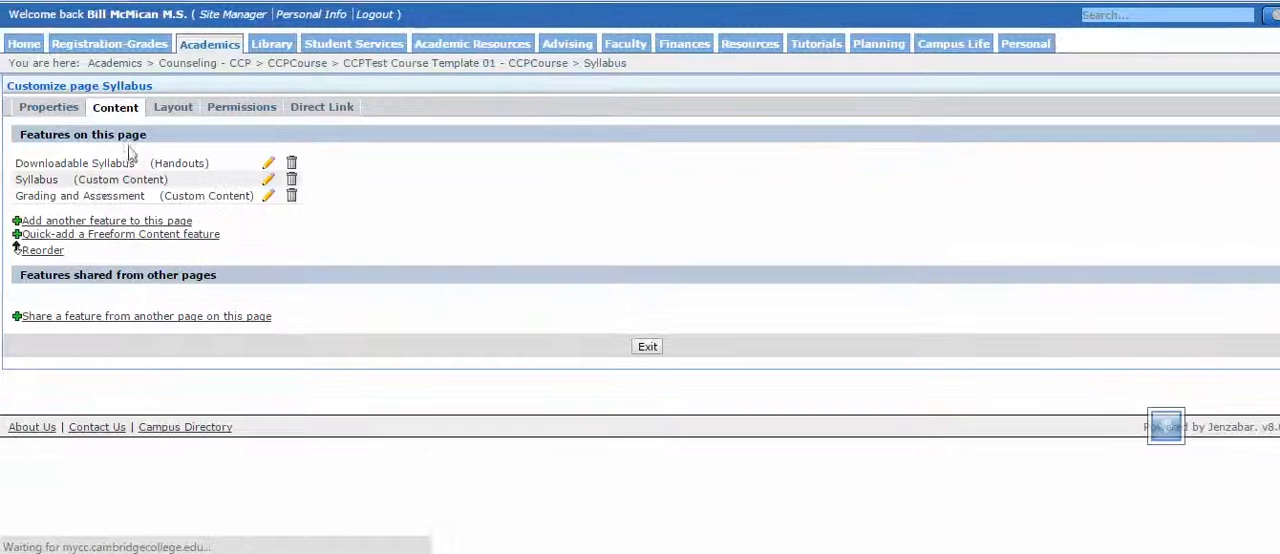
{"action": "left_click", "coordinate": [102, 243]}
{"action": "left_click", "coordinate": [187, 135]}
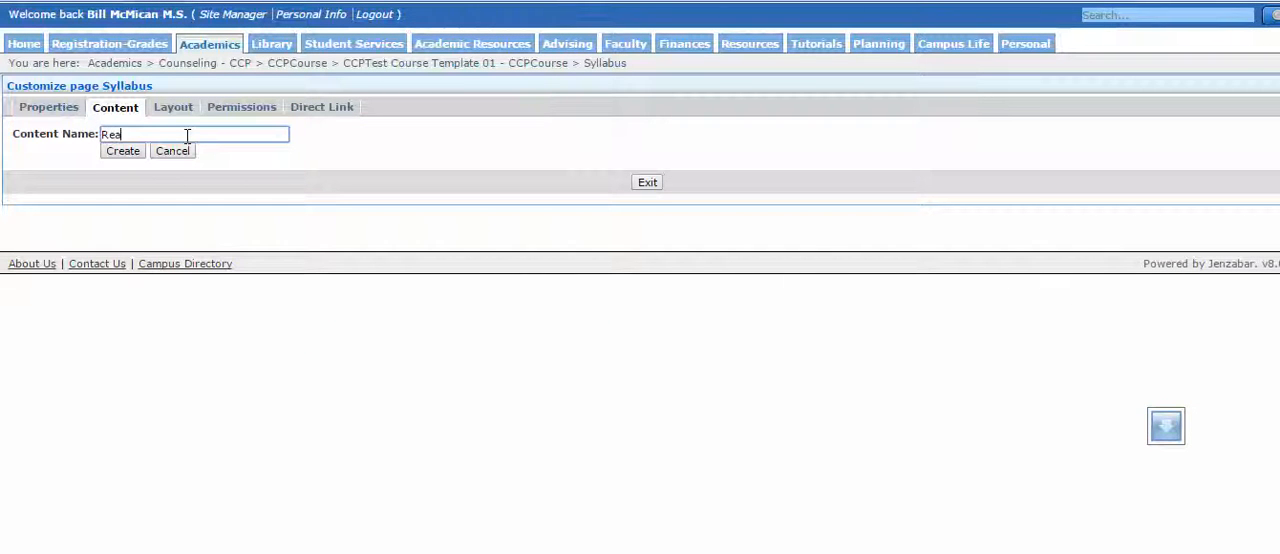
{"action": "type", "text": "Readings"}
{"action": "left_click", "coordinate": [121, 155]}
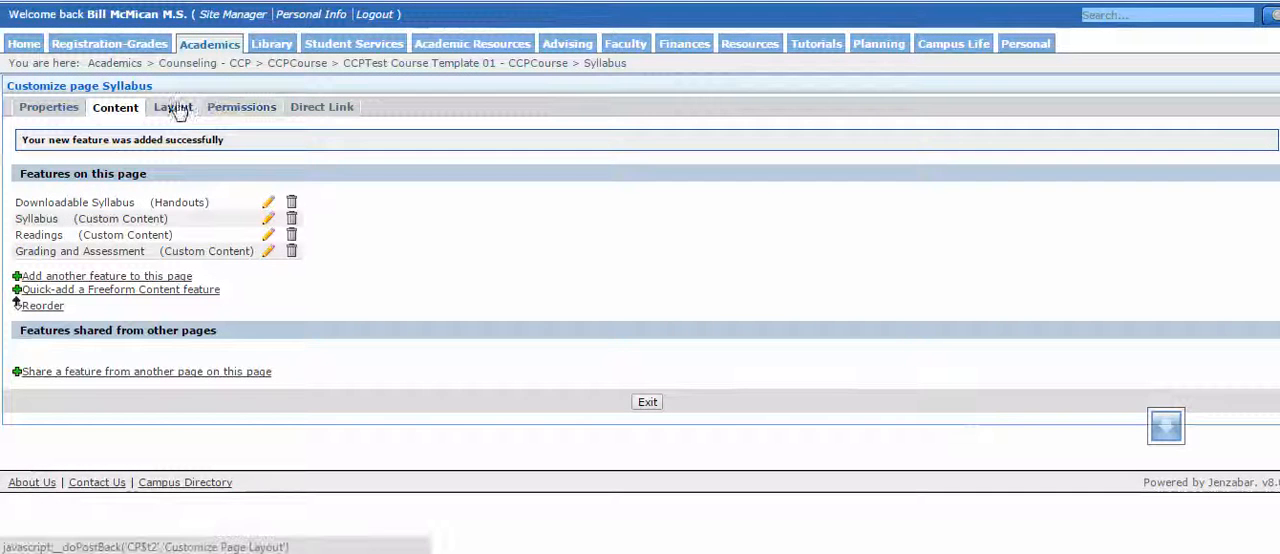
Move the Readings portlet to the second column, directly above Grading and Assessment, and save the page layout.
{"action": "left_click", "coordinate": [175, 116]}
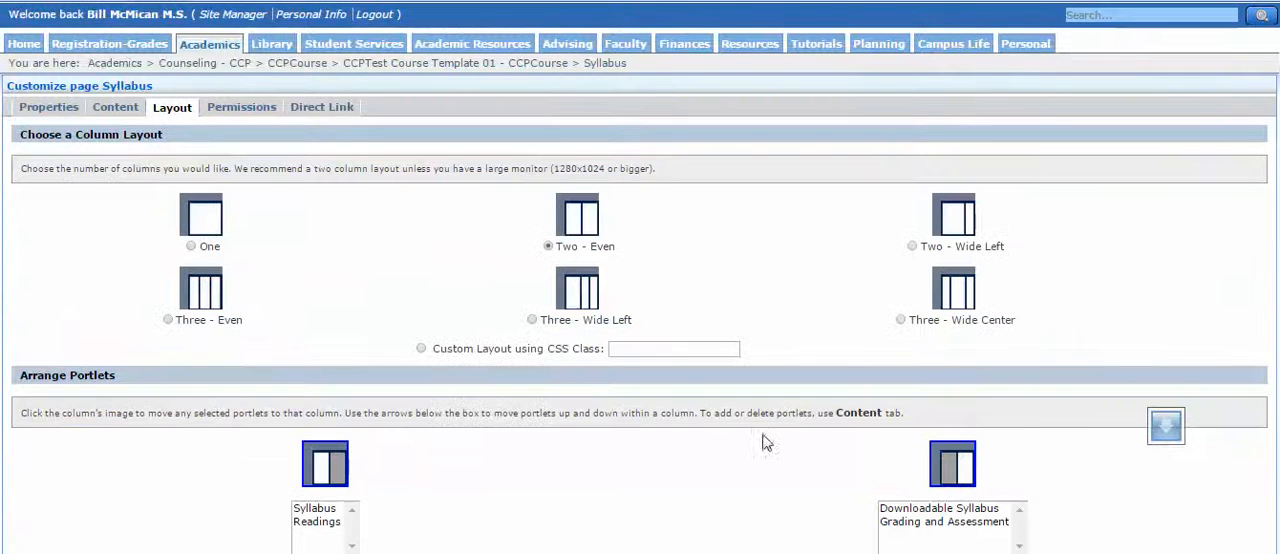
{"action": "left_click", "coordinate": [317, 521]}
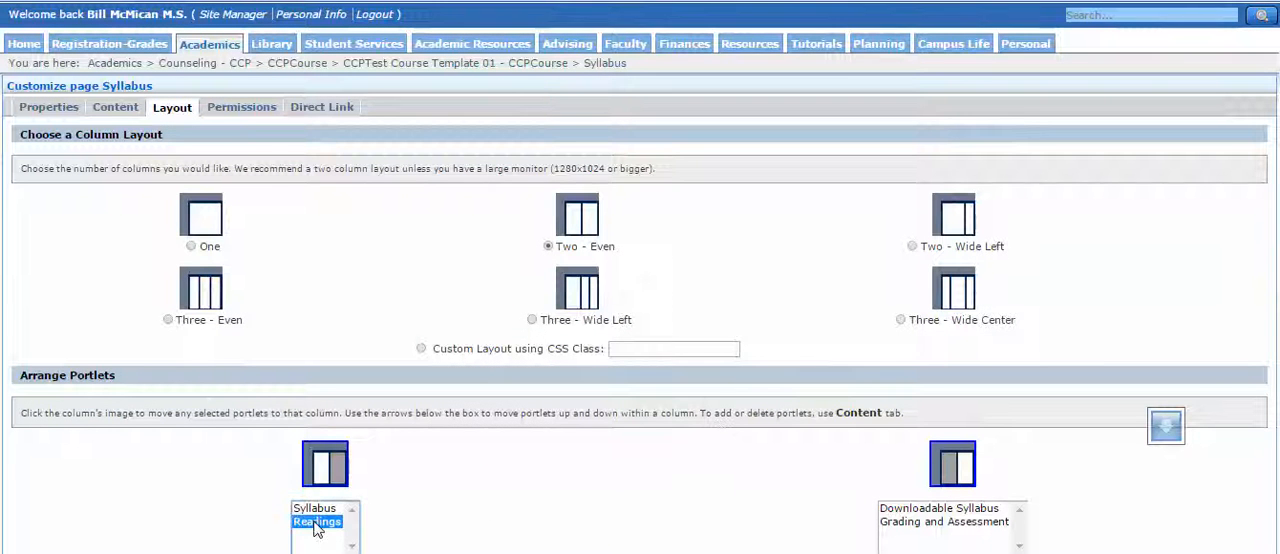
{"action": "left_click", "coordinate": [968, 474]}
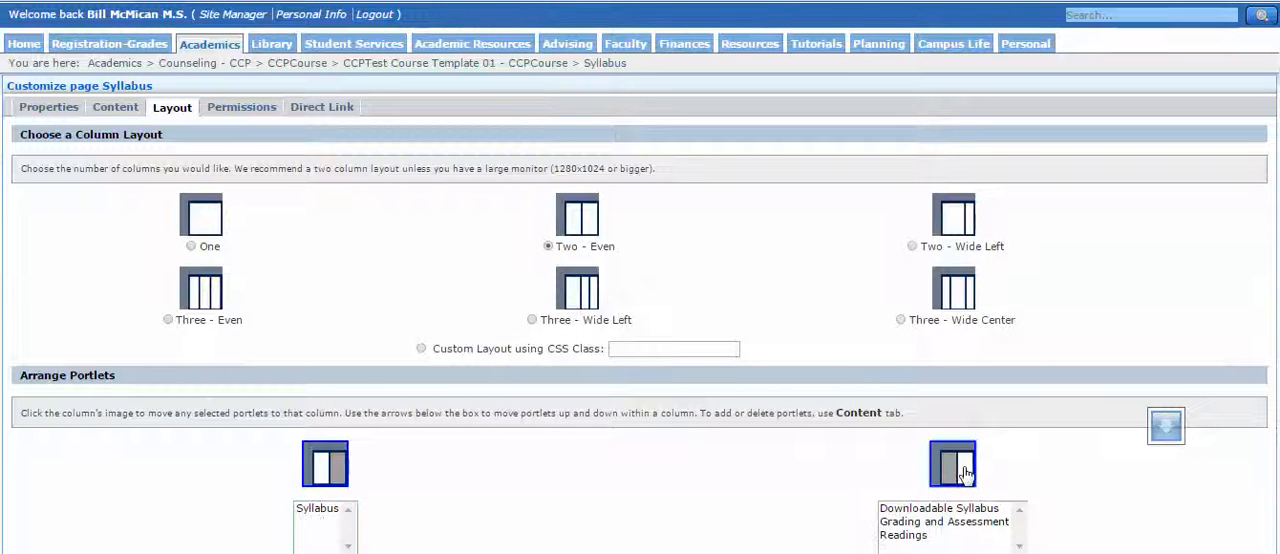
{"action": "left_click", "coordinate": [905, 536]}
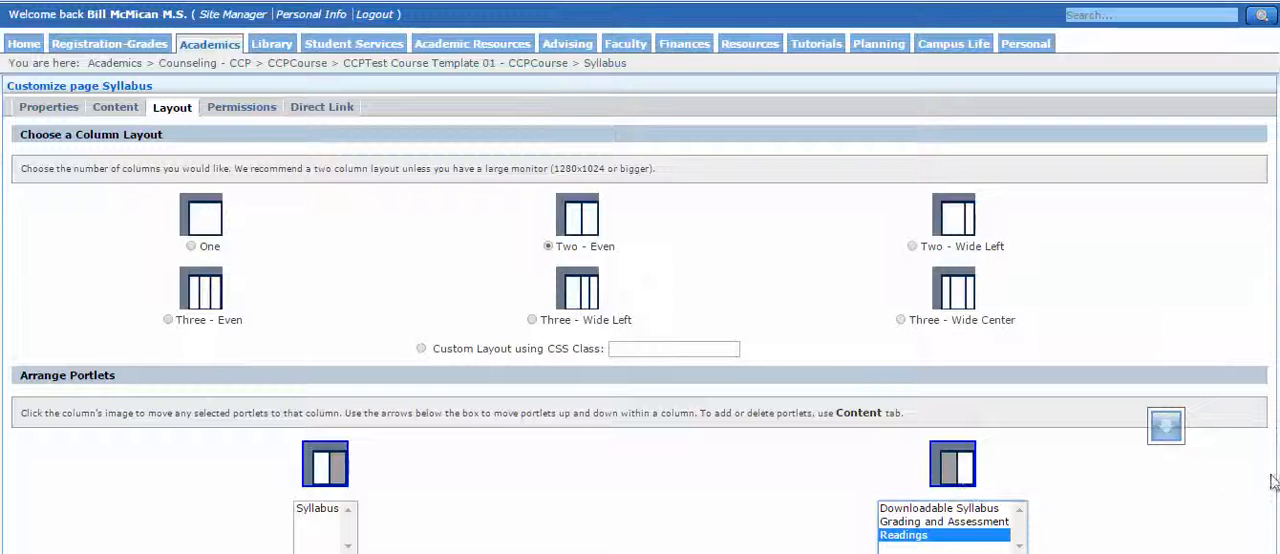
{"action": "left_click", "coordinate": [1227, 507]}
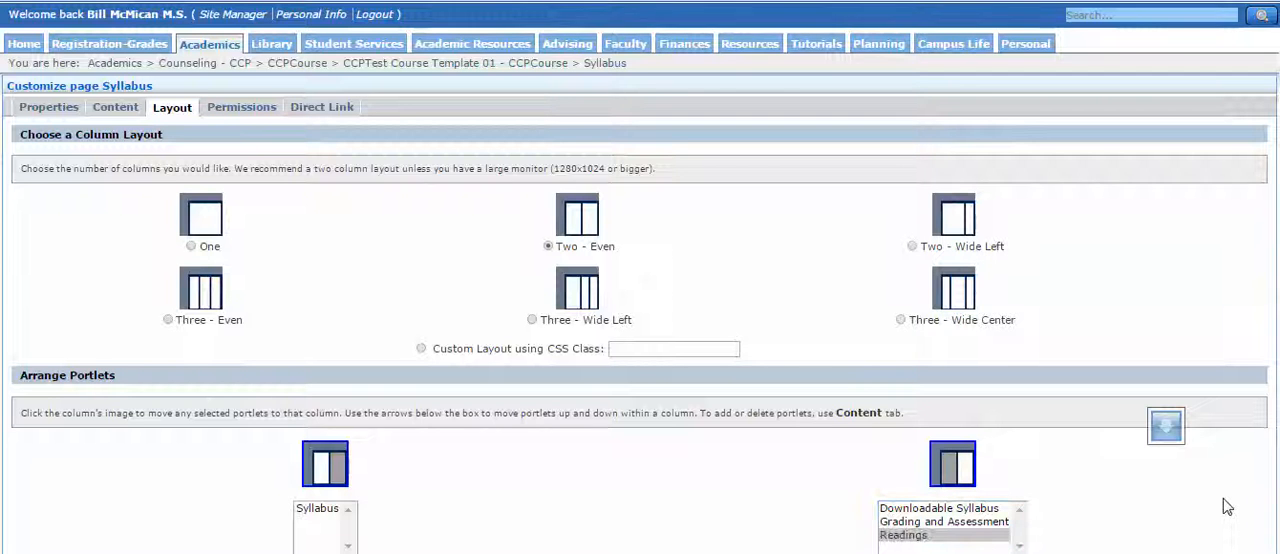
{"action": "scroll", "coordinate": [1227, 507], "scroll_direction": "down", "scroll_amount": 2}
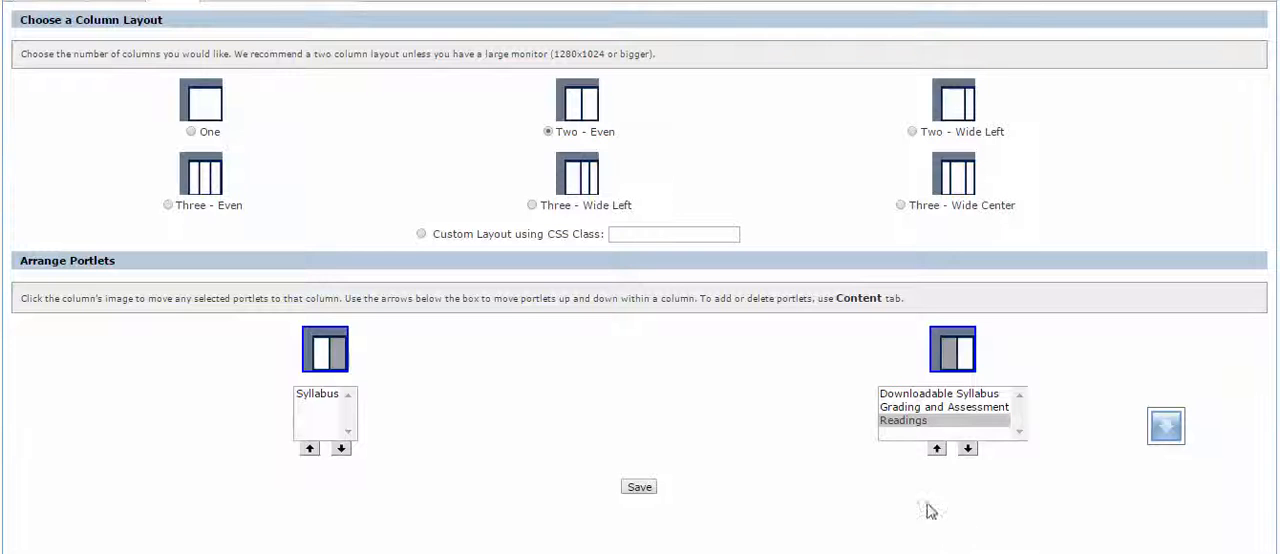
{"action": "left_click", "coordinate": [905, 424]}
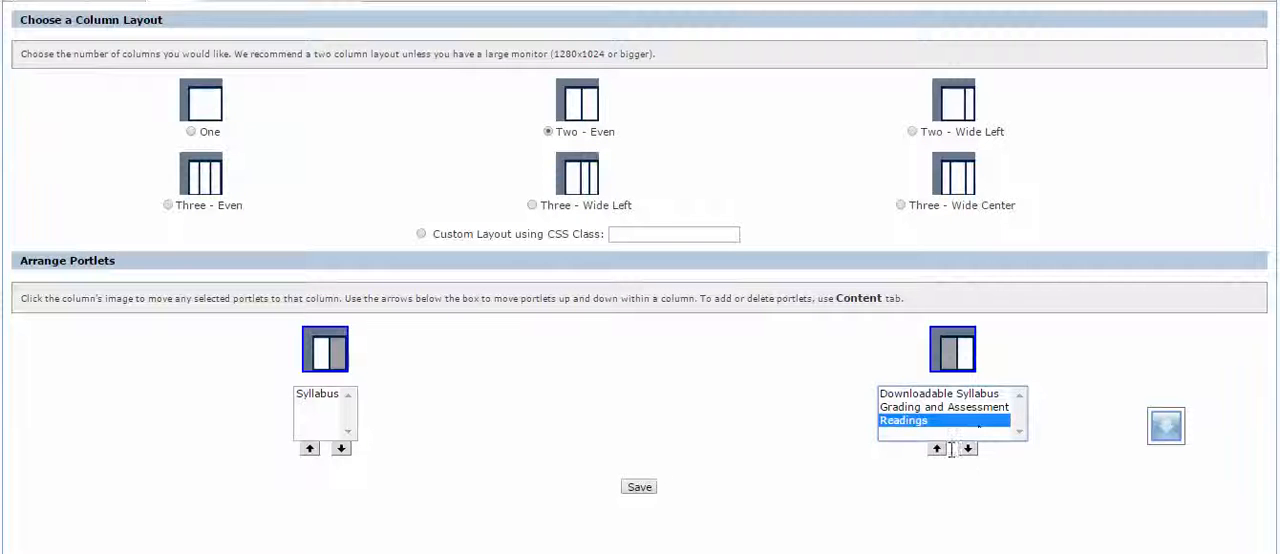
{"action": "left_click", "coordinate": [936, 448]}
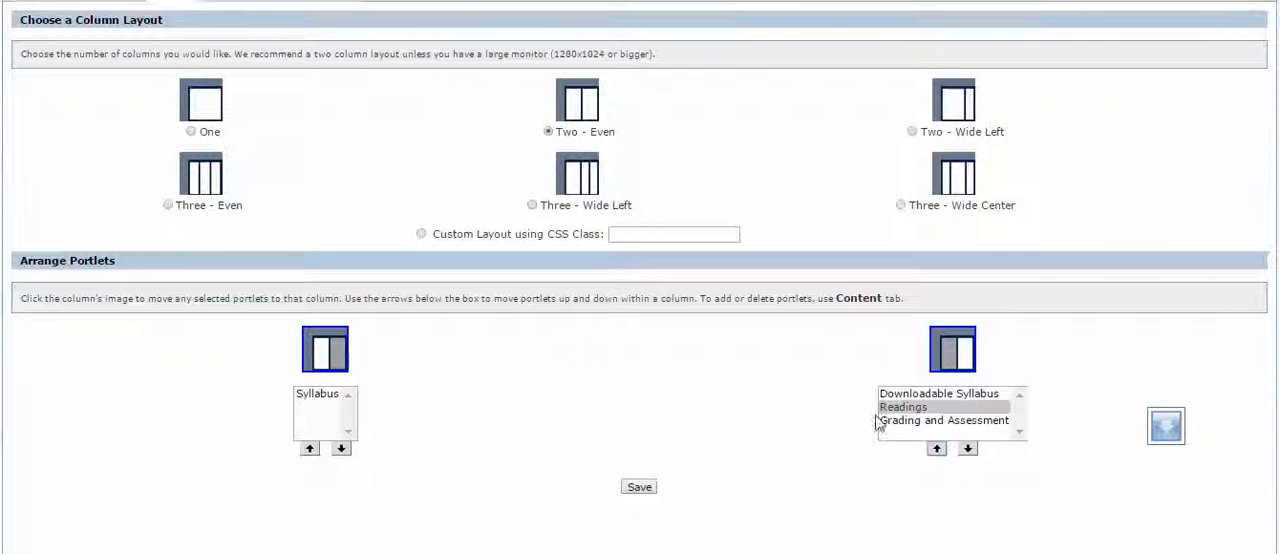
{"action": "left_click", "coordinate": [639, 487]}
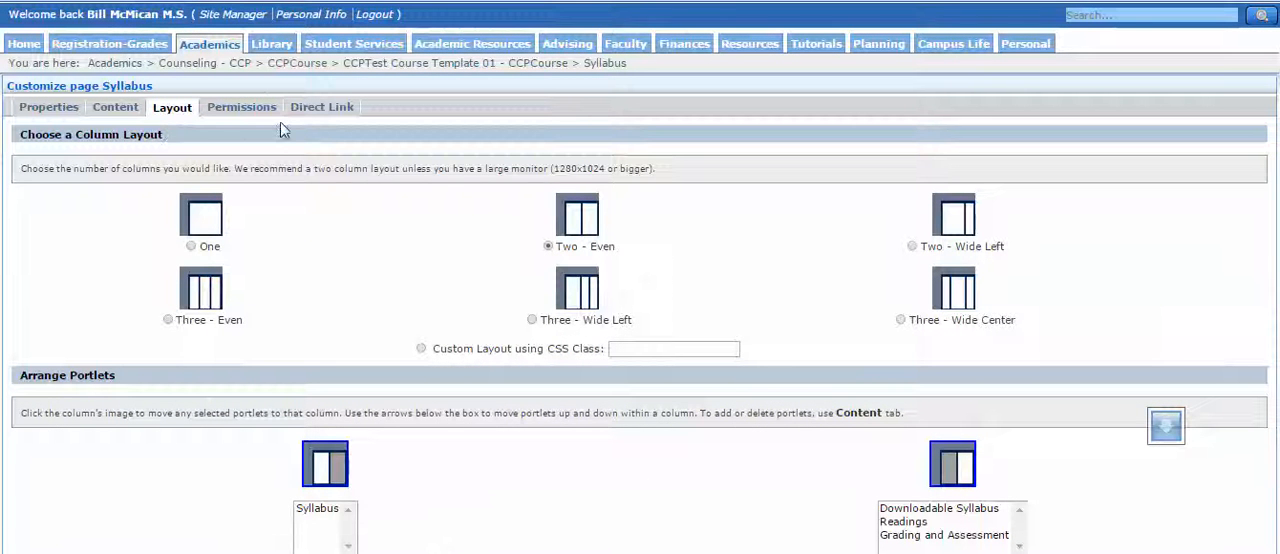
Delete the Downloadable Syllabus handouts feature from the Syllabus page and confirm the deletion.
{"action": "left_click", "coordinate": [128, 112]}
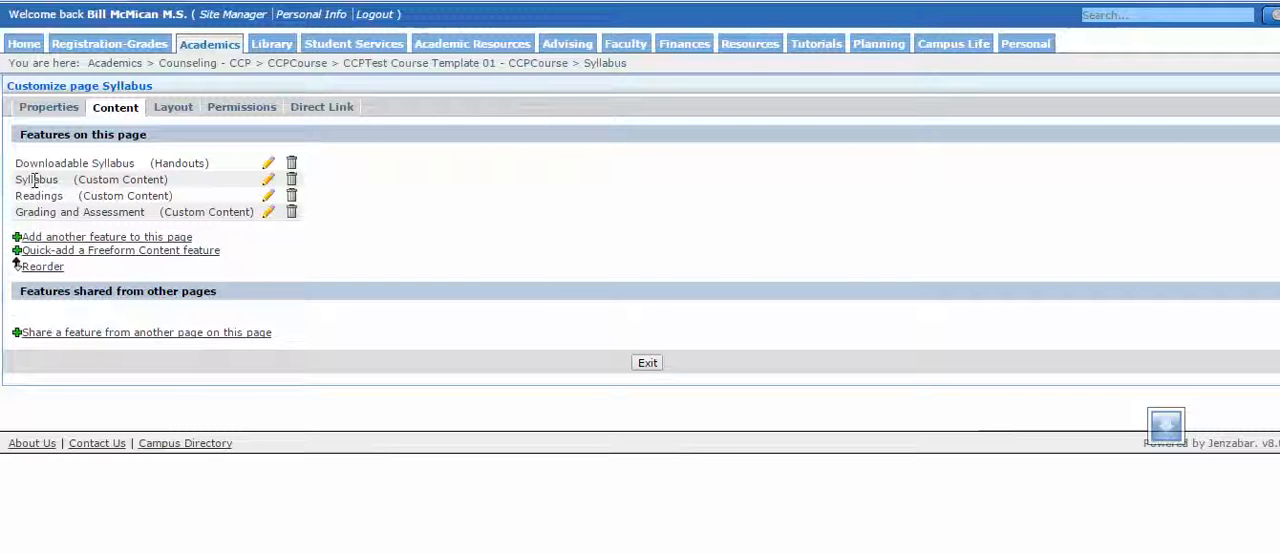
{"action": "left_click_drag", "start_coordinate": [68, 163], "coordinate": [276, 172]}
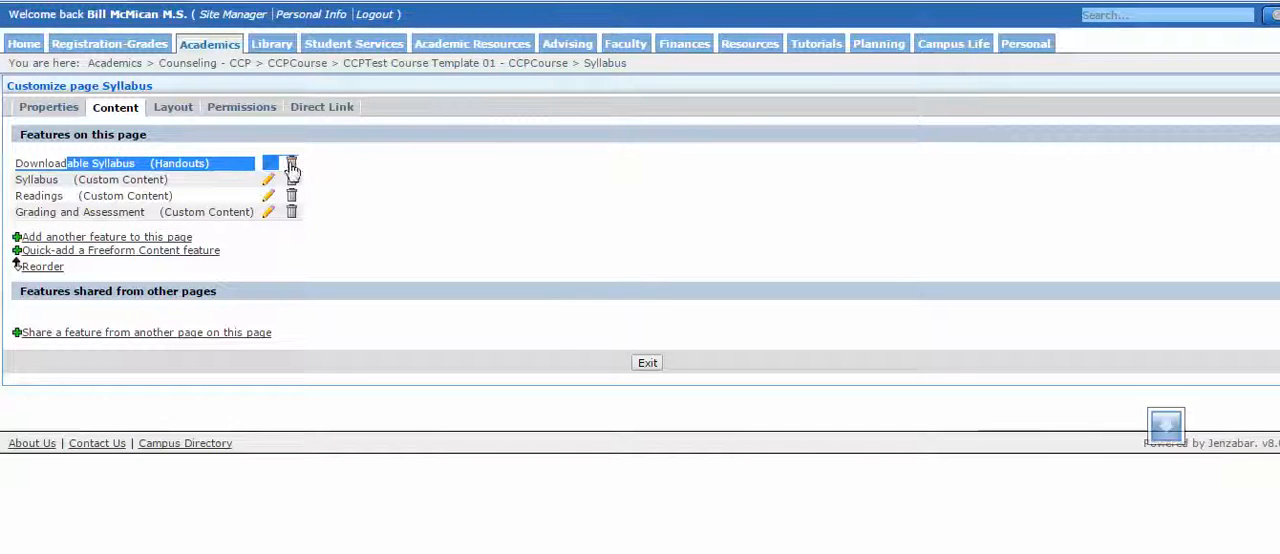
{"action": "left_click", "coordinate": [290, 165]}
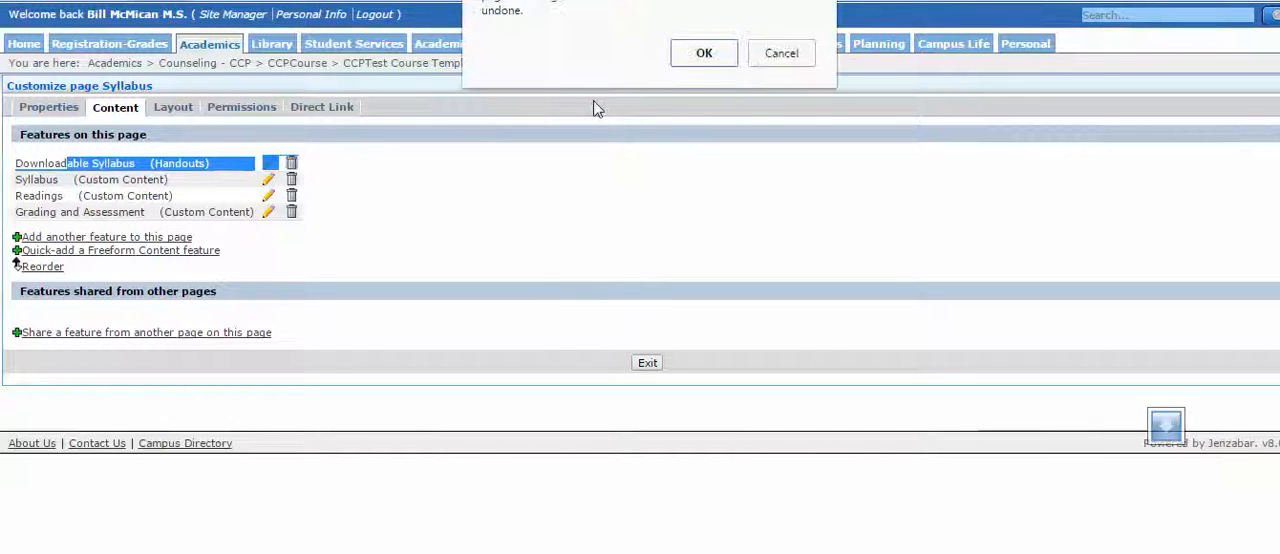
{"action": "left_click", "coordinate": [703, 53]}
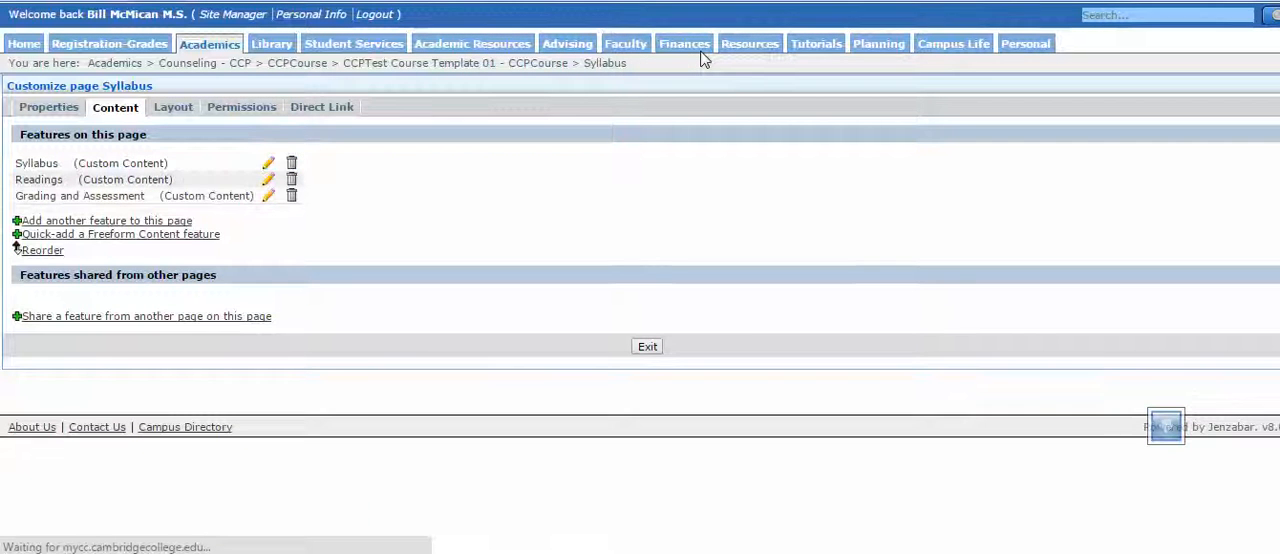
Return to the Syllabus page and start a new element in the Readings portlet with the displayed header "Required Readings".
{"action": "left_click", "coordinate": [603, 63]}
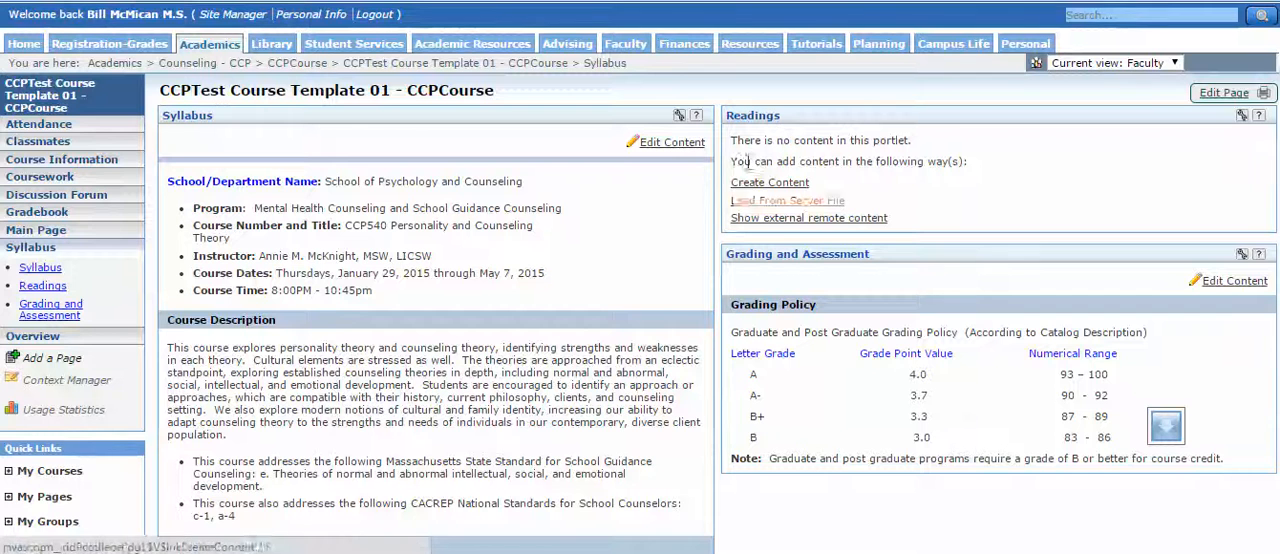
{"action": "left_click", "coordinate": [760, 185]}
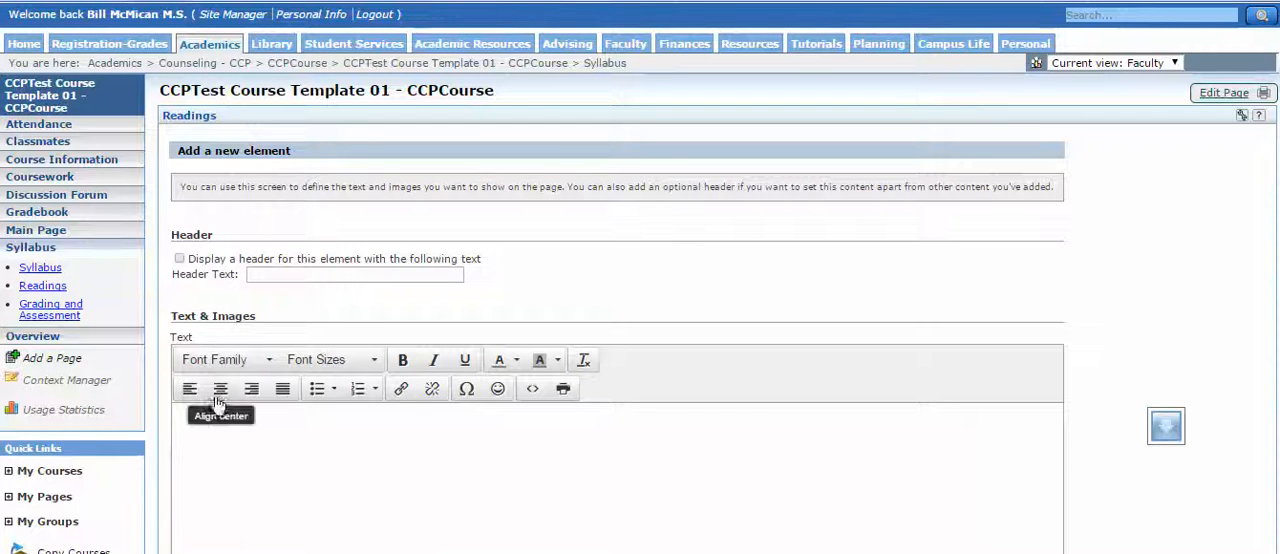
{"action": "left_click", "coordinate": [180, 259]}
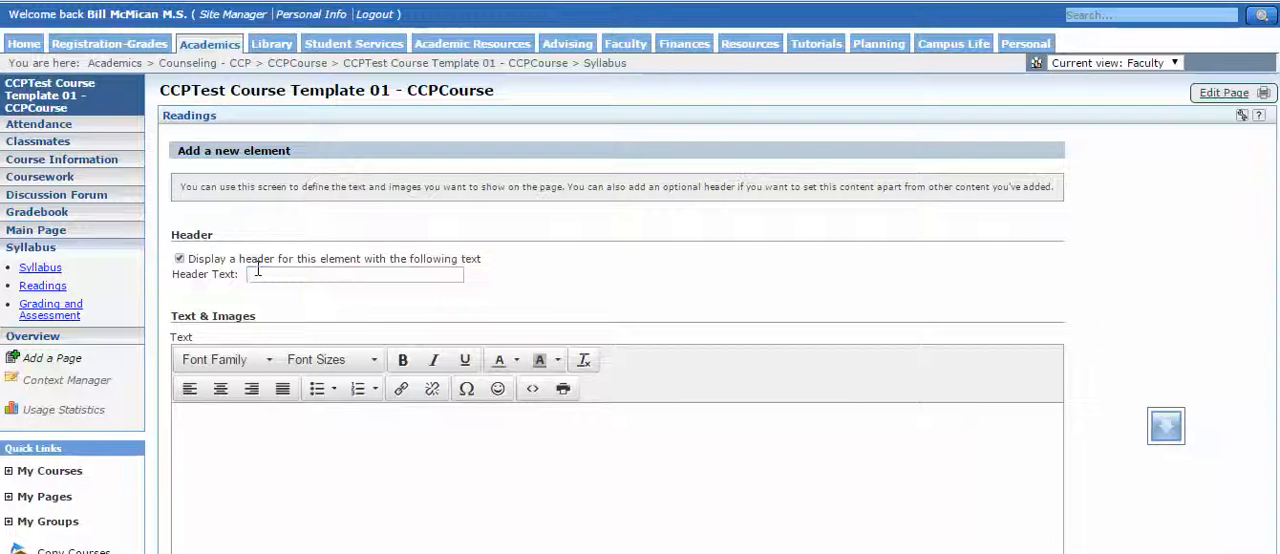
{"action": "left_click", "coordinate": [258, 272]}
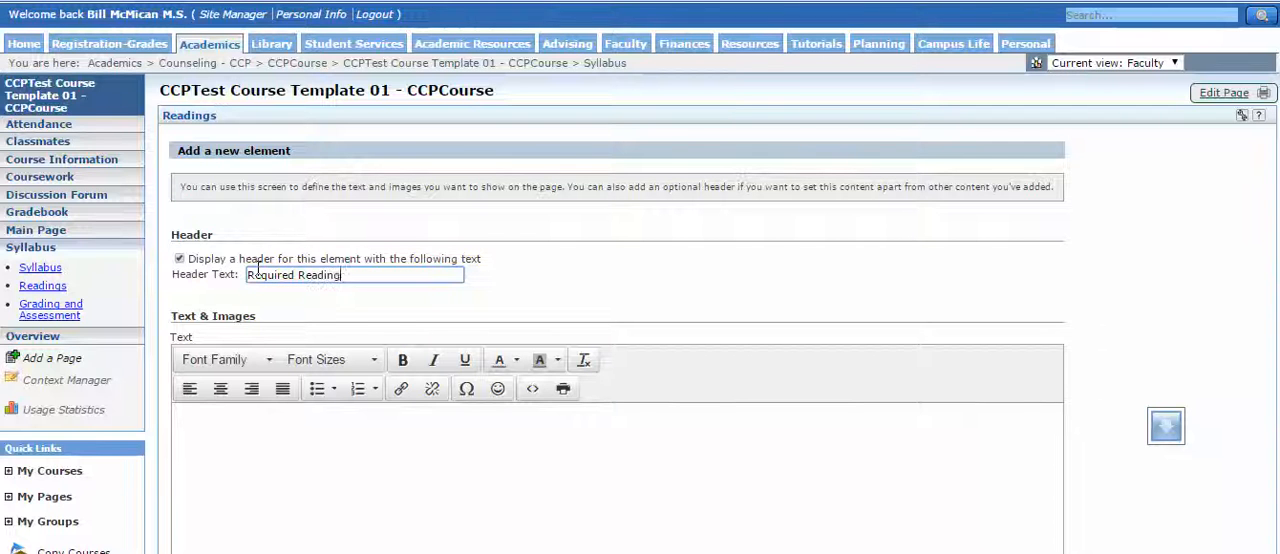
Paste the copied required and recommended readings from the syllabus into the new element's text.
{"action": "left_click", "coordinate": [248, 451]}
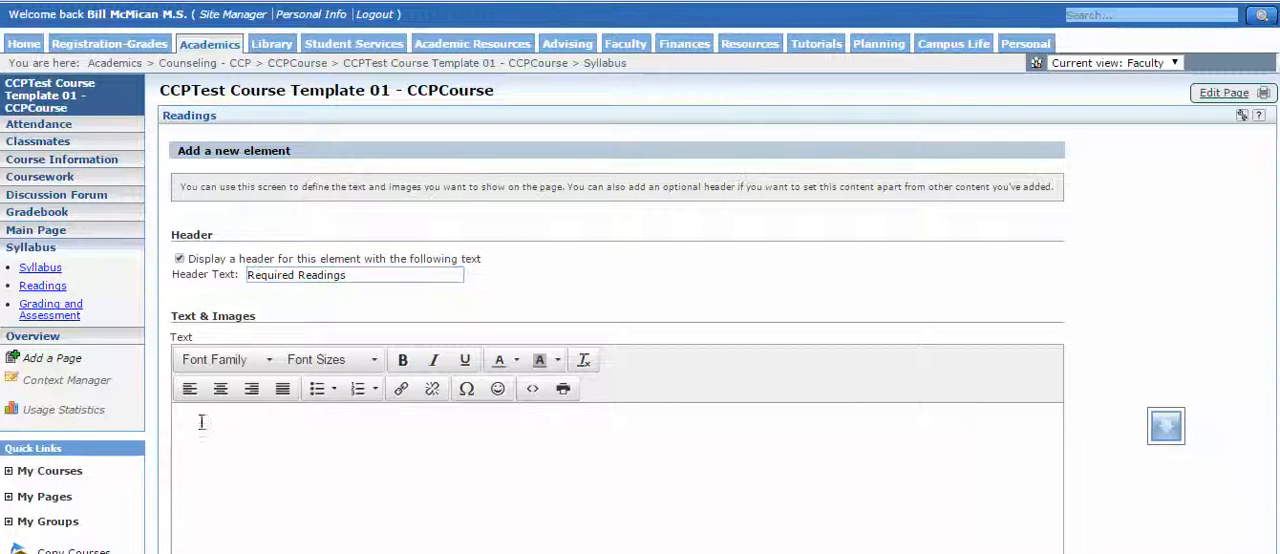
{"action": "key", "text": "ctrl+v"}
{"action": "scroll", "coordinate": [183, 415], "scroll_direction": "down", "scroll_amount": 3}
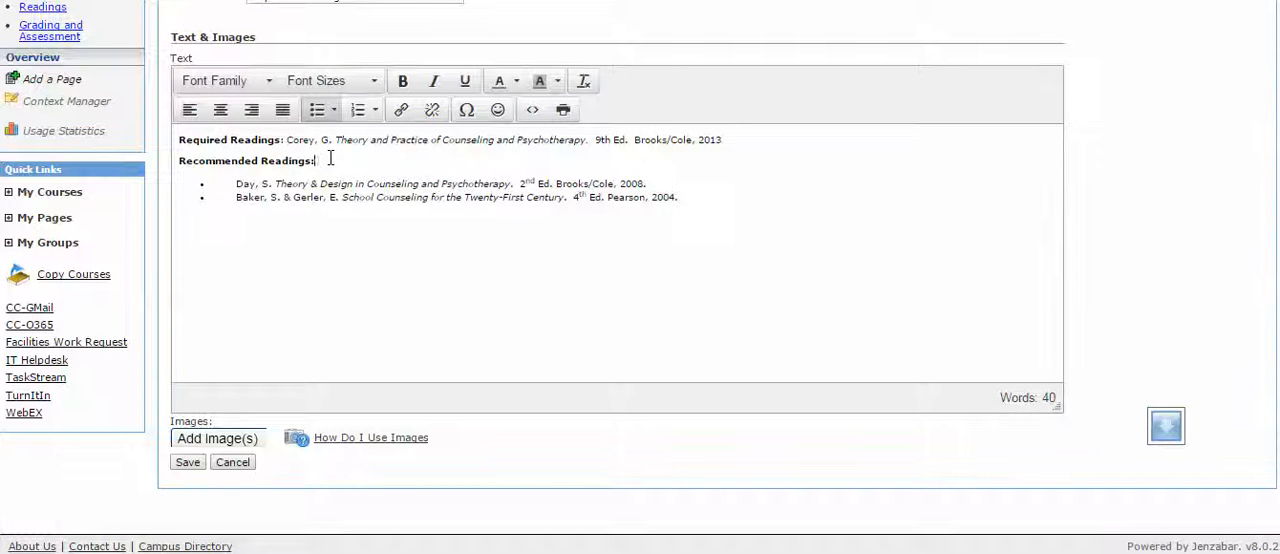
Delete the Recommended Readings heading and its two bulleted entries from the pasted text.
{"action": "left_click_drag", "start_coordinate": [680, 197], "coordinate": [150, 192]}
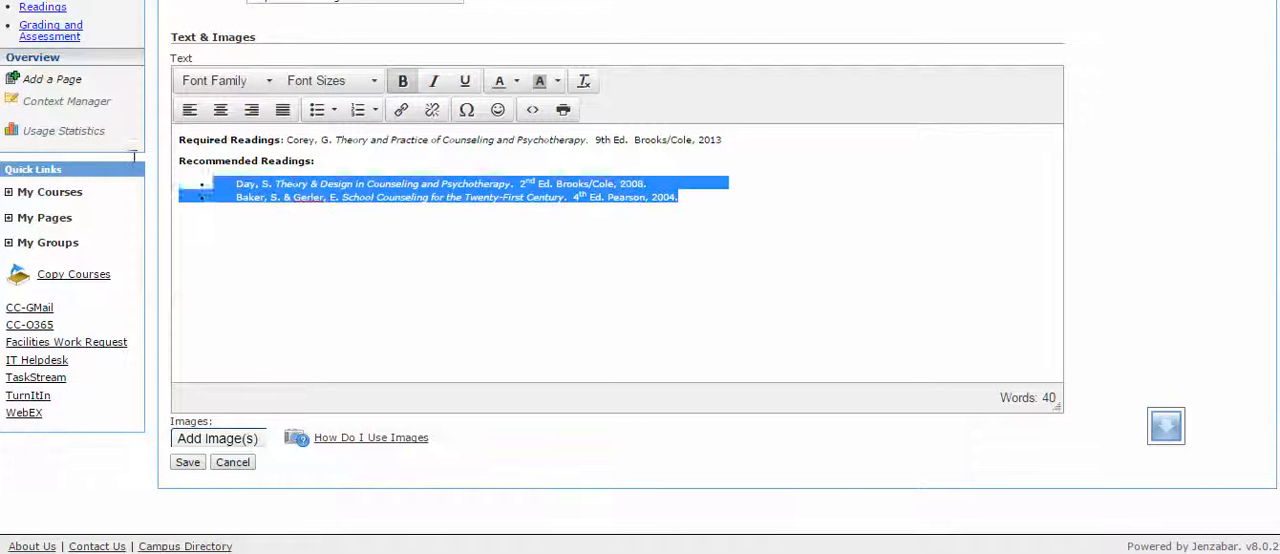
{"action": "left_click_drag", "start_coordinate": [133, 157], "coordinate": [138, 163]}
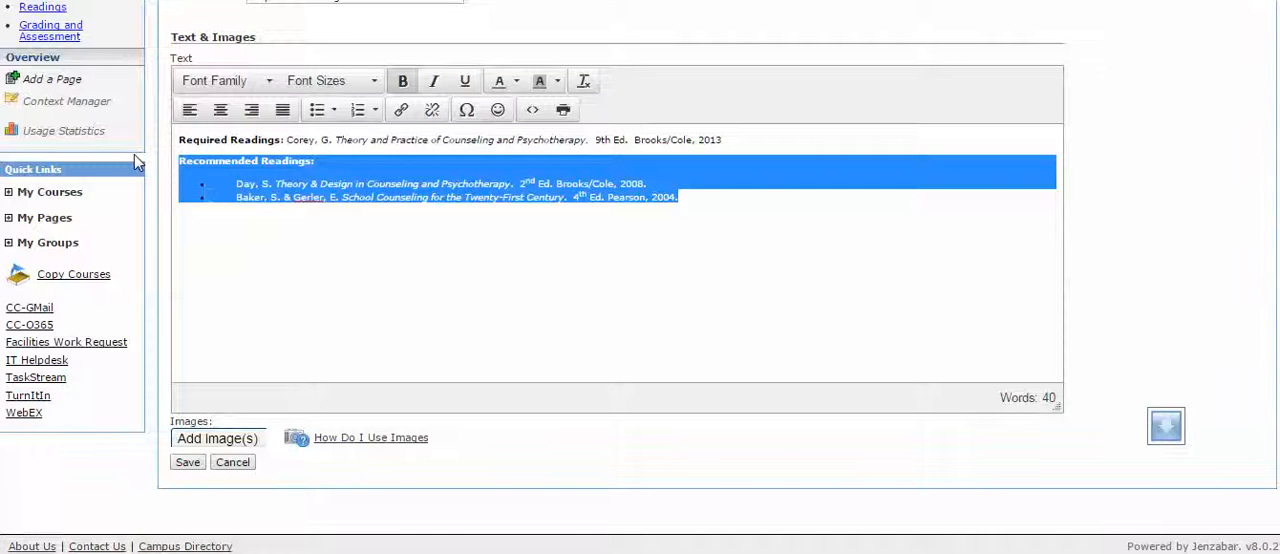
{"action": "key", "text": "Delete"}
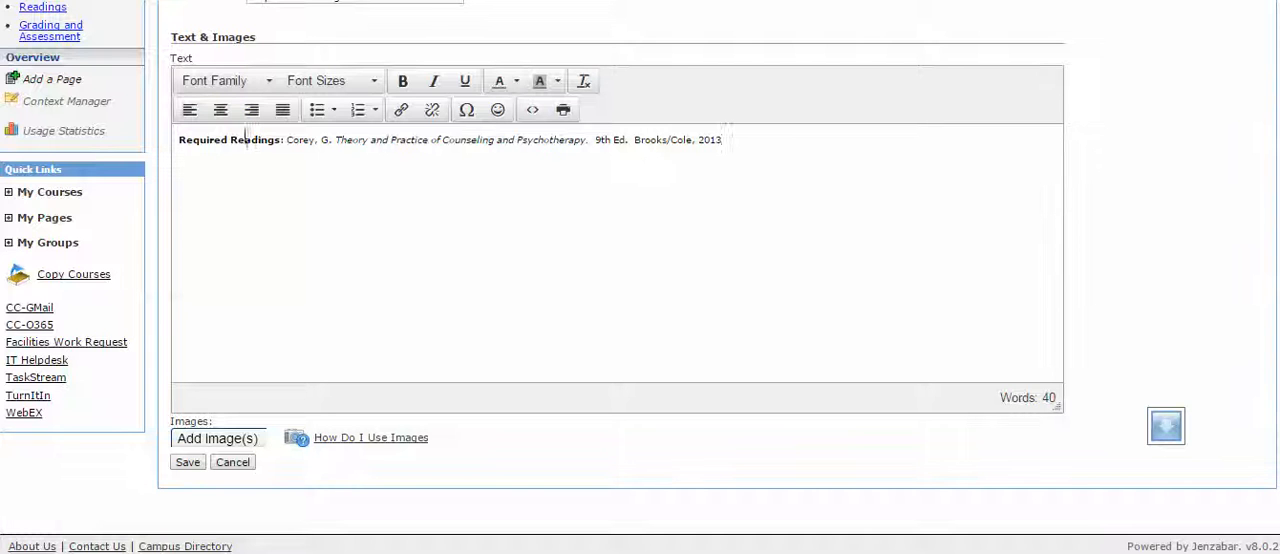
{"action": "left_click_drag", "start_coordinate": [283, 140], "coordinate": [178, 145]}
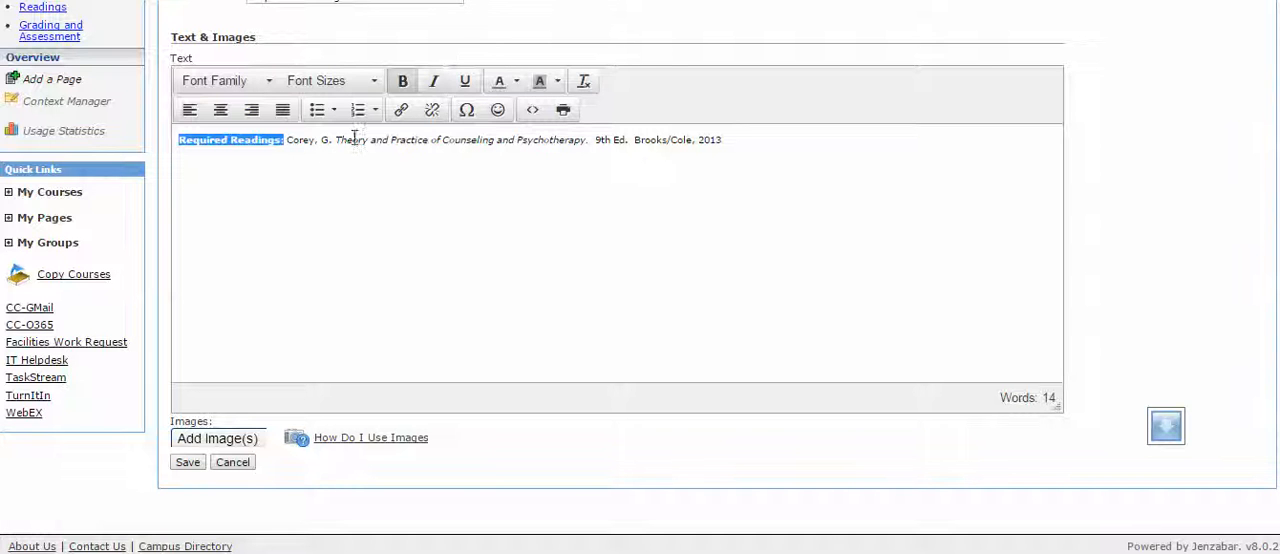
{"action": "left_click", "coordinate": [517, 85]}
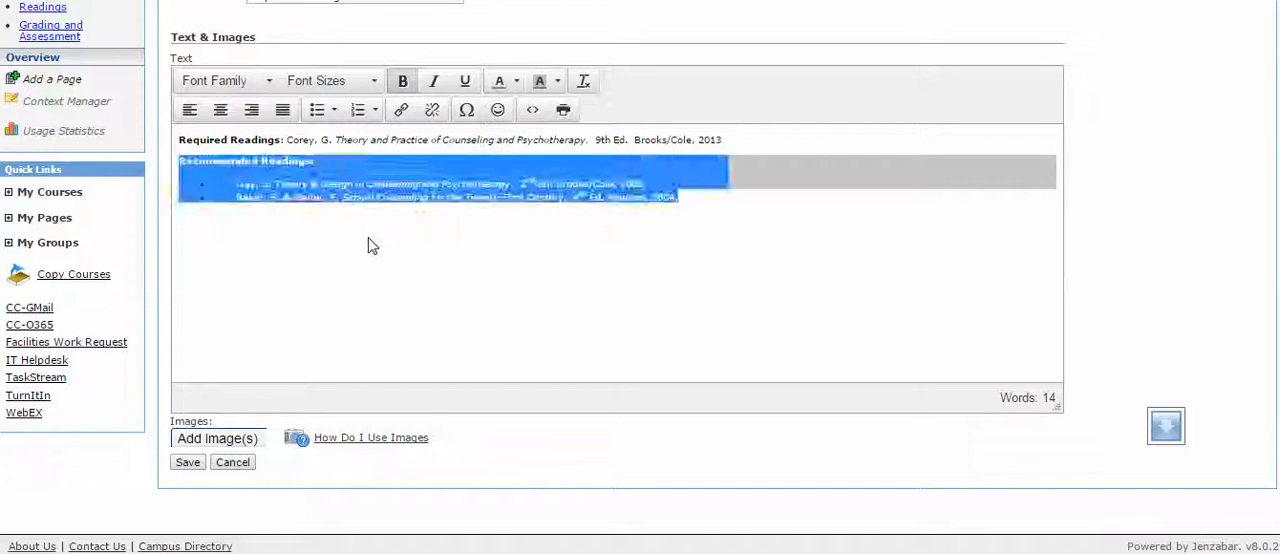
Color the "Recommended Readings:" label blue in the element's text.
{"action": "left_click", "coordinate": [328, 168]}
{"action": "left_click_drag", "start_coordinate": [324, 168], "coordinate": [175, 167]}
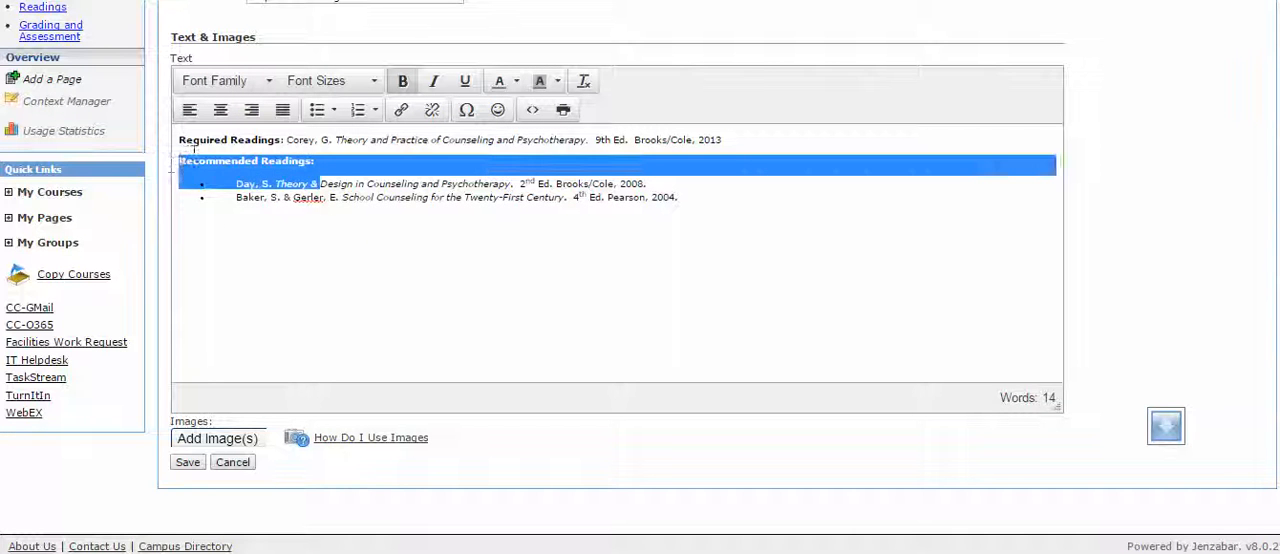
{"action": "left_click", "coordinate": [282, 159]}
{"action": "left_click_drag", "start_coordinate": [321, 160], "coordinate": [175, 160]}
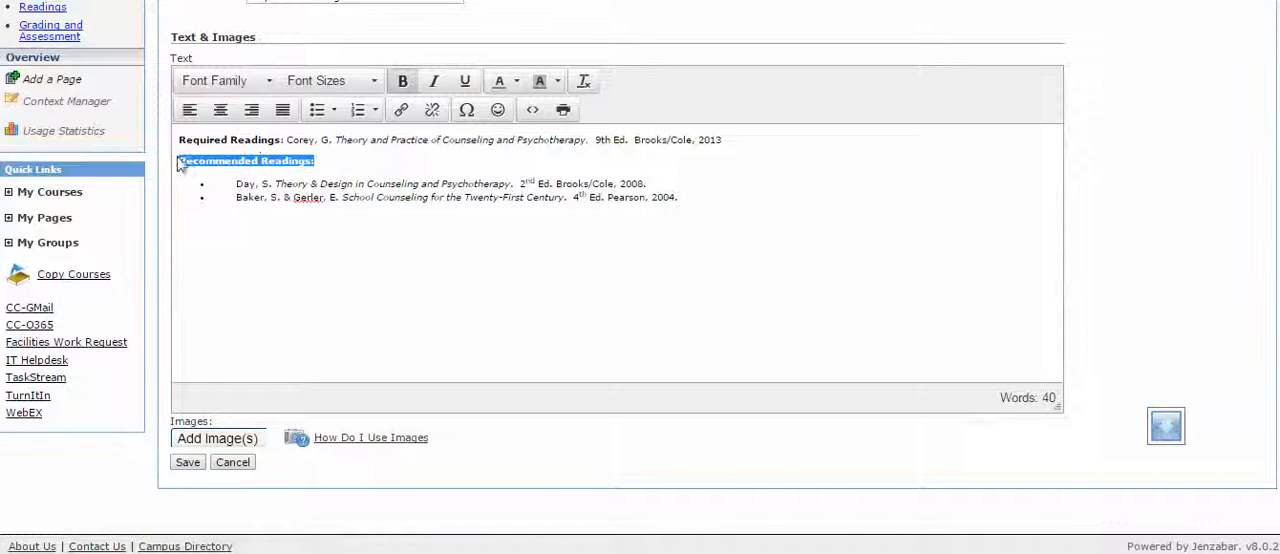
{"action": "left_click", "coordinate": [516, 81]}
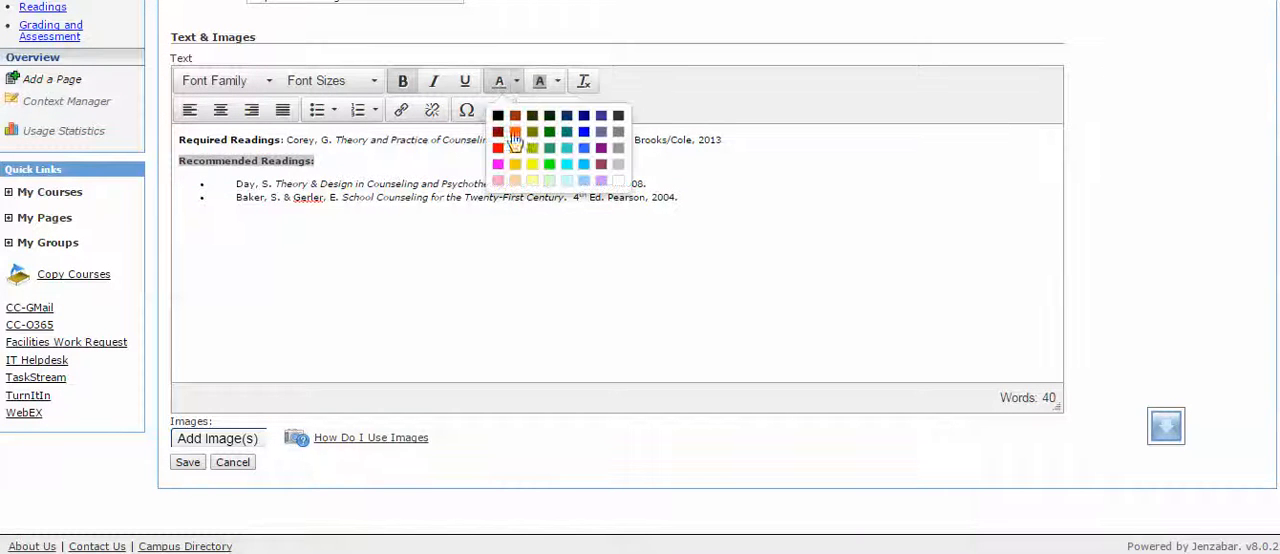
{"action": "left_click", "coordinate": [584, 147]}
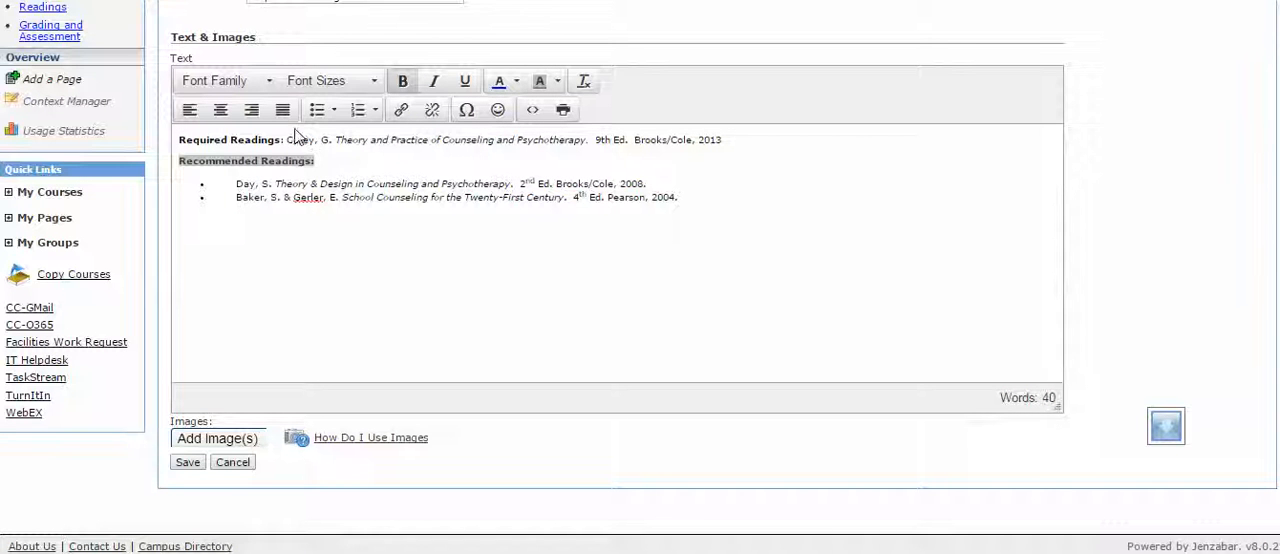
Apply the same blue text color to only the "Required Readings:" label at the start of the first line.
{"action": "triple_click", "coordinate": [177, 141]}
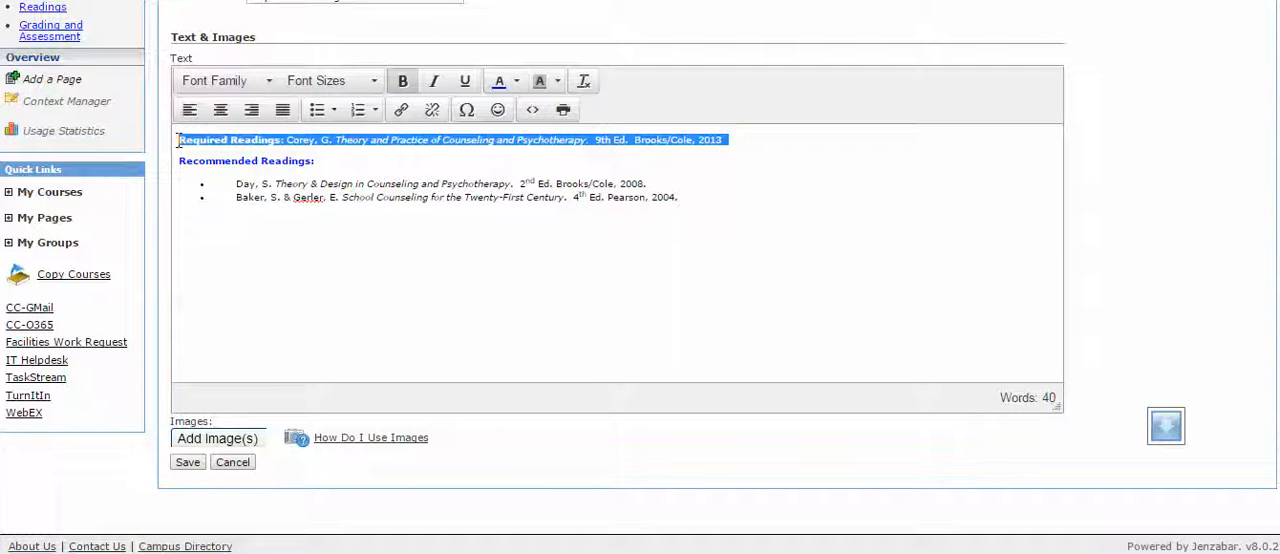
{"action": "left_click", "coordinate": [285, 141]}
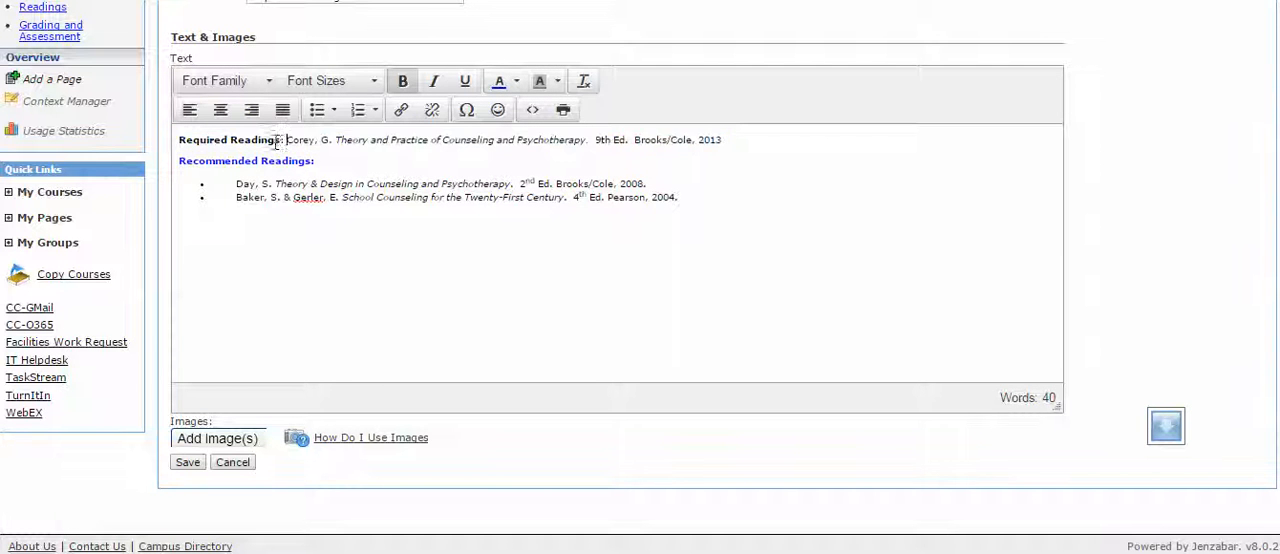
{"action": "left_click_drag", "start_coordinate": [285, 141], "coordinate": [169, 142]}
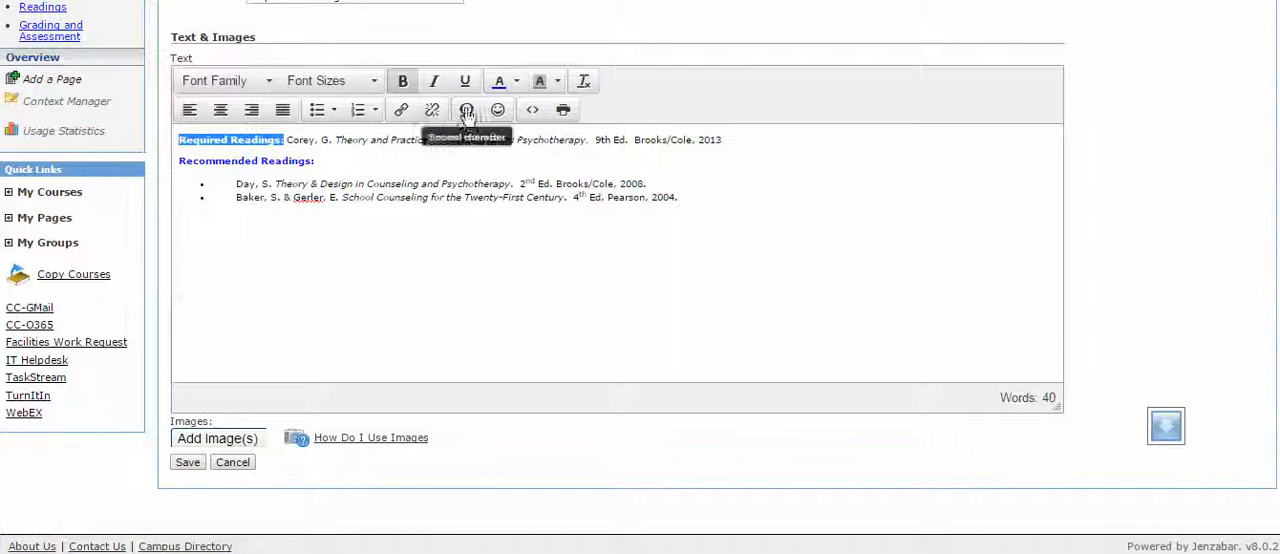
{"action": "left_click", "coordinate": [708, 90]}
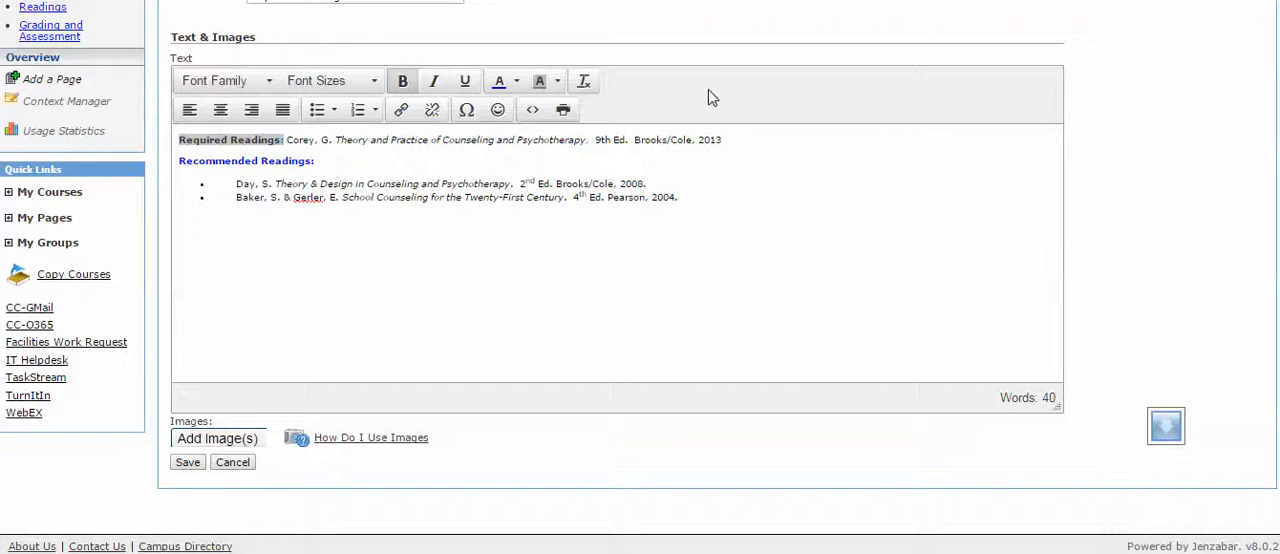
Shorten the element's header text to "Readings" and save the element.
{"action": "scroll", "coordinate": [708, 89], "scroll_direction": "up", "scroll_amount": 3}
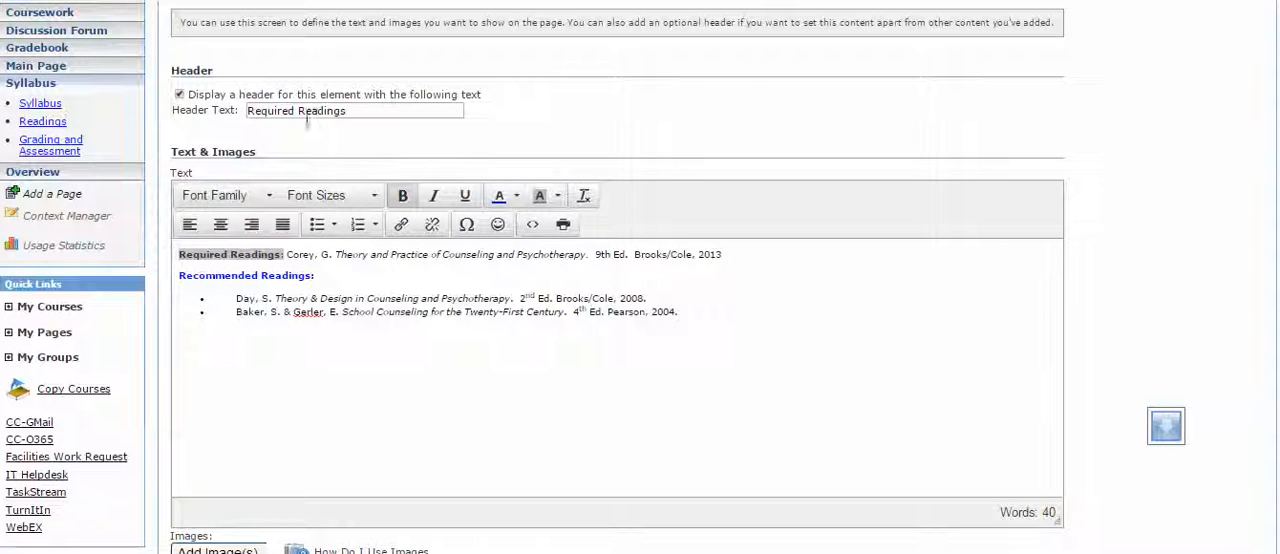
{"action": "left_click_drag", "start_coordinate": [302, 111], "coordinate": [206, 124]}
{"action": "key", "text": "BackSpace"}
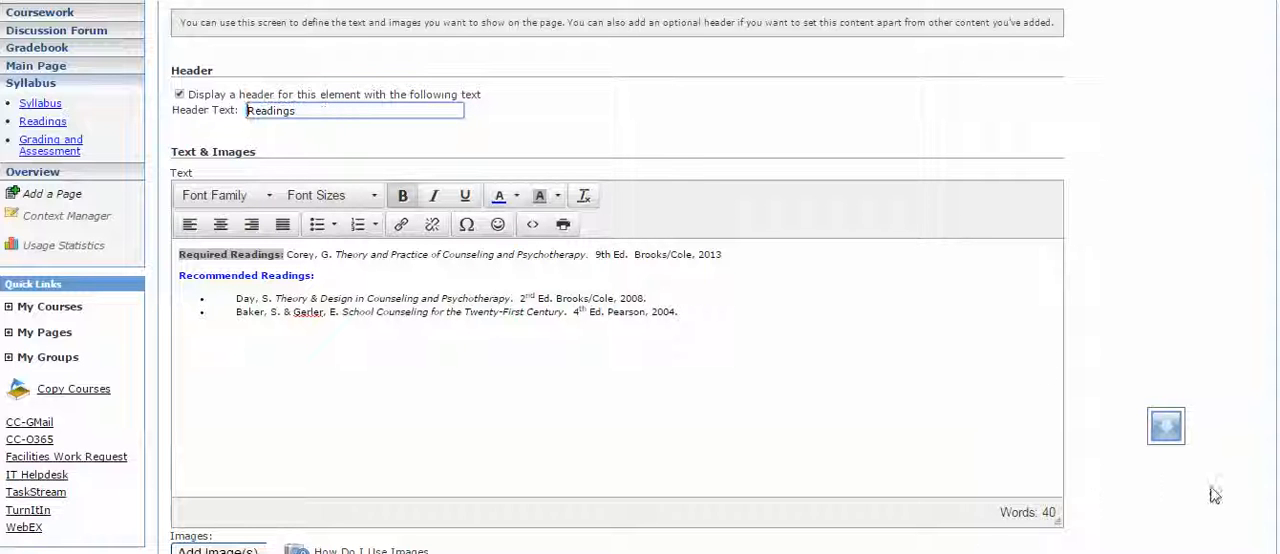
{"action": "left_click", "coordinate": [997, 461]}
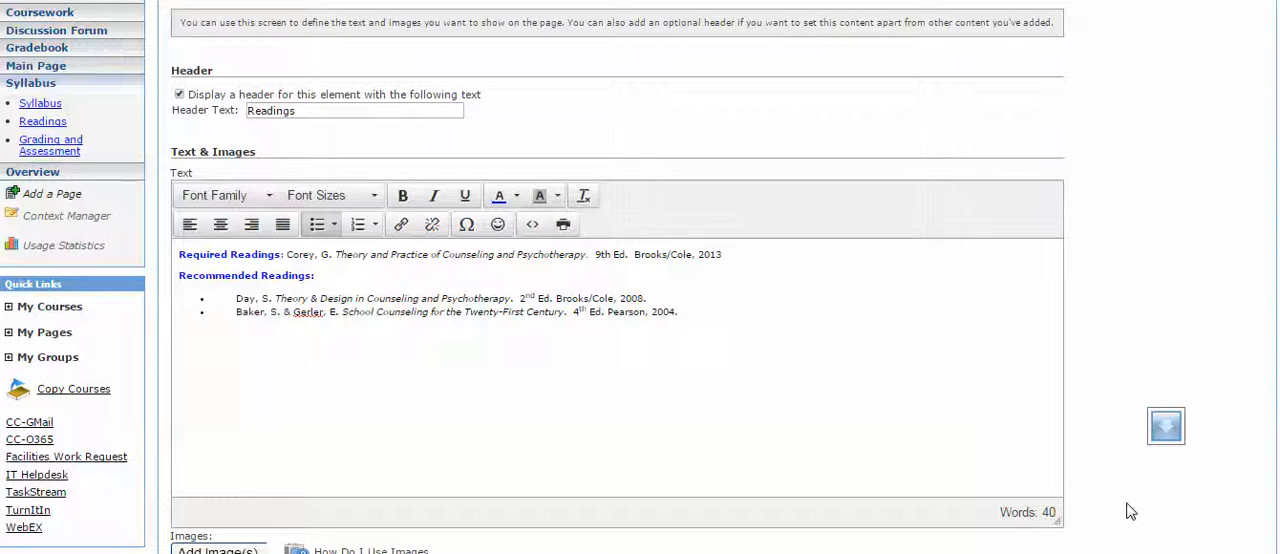
{"action": "scroll", "coordinate": [1130, 511], "scroll_direction": "down", "scroll_amount": 1}
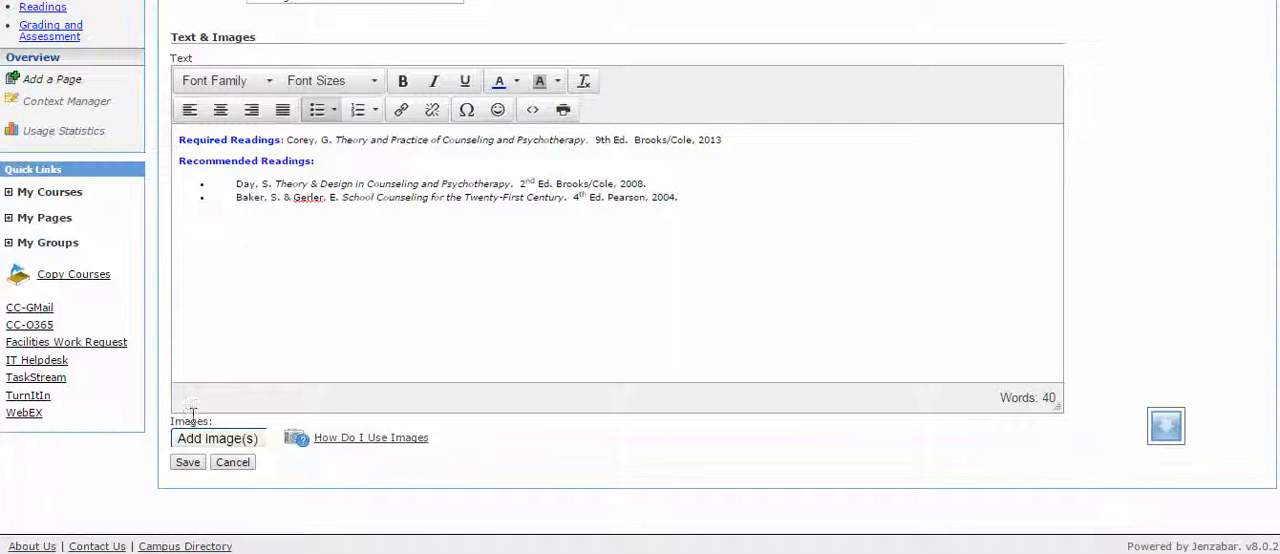
{"action": "left_click", "coordinate": [188, 464]}
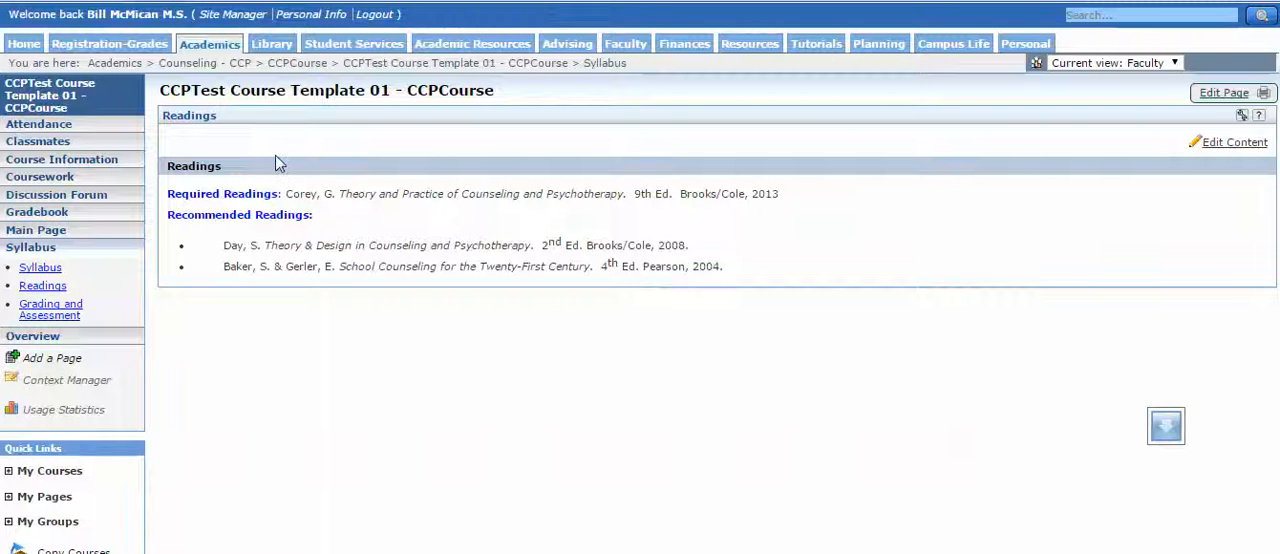
Reopen the saved Readings element for editing and place the cursor in its text.
{"action": "left_click", "coordinate": [1213, 148]}
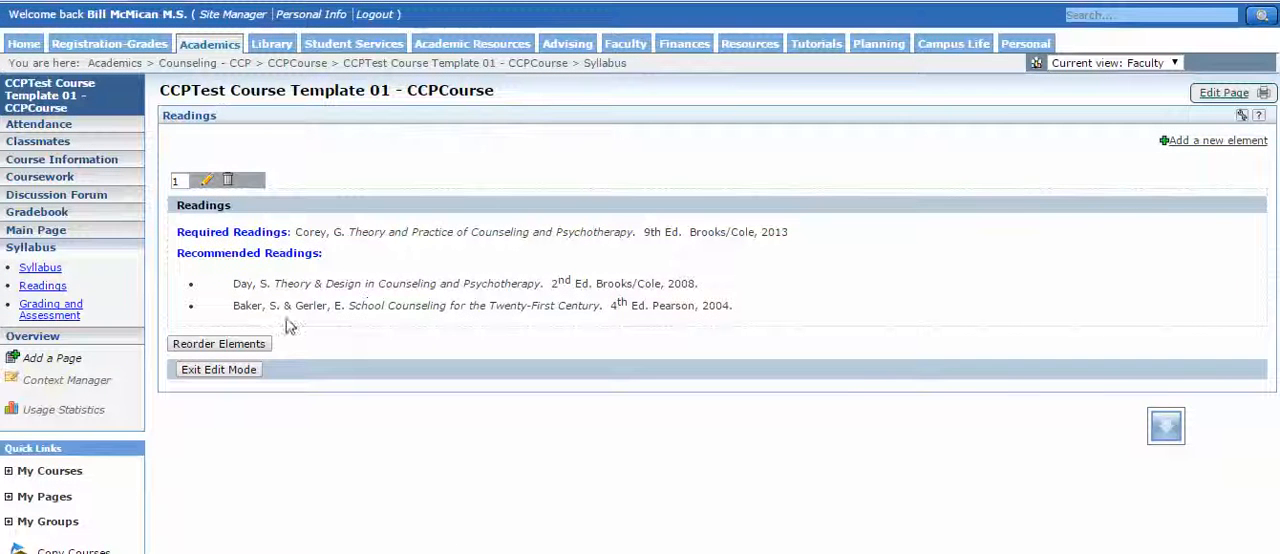
{"action": "left_click", "coordinate": [205, 186]}
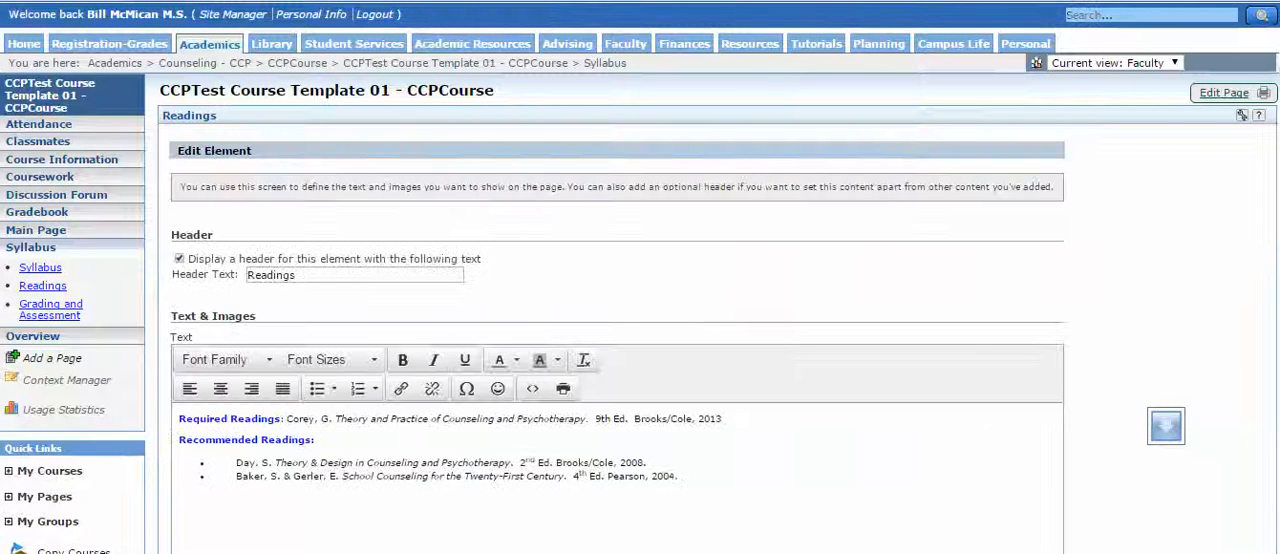
{"action": "left_click", "coordinate": [897, 505]}
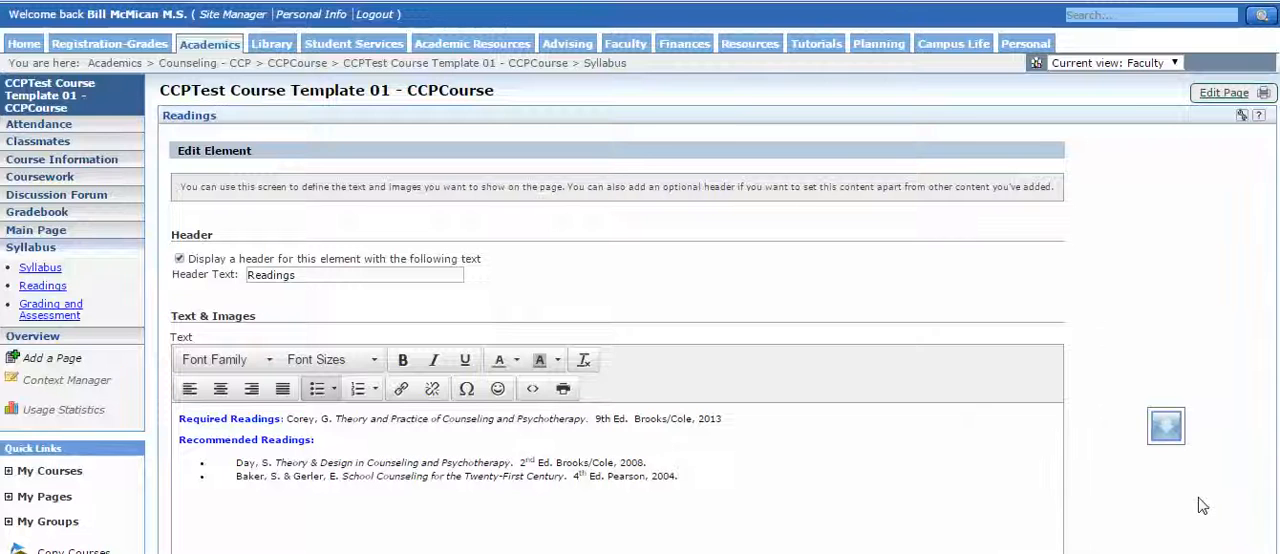
Upload the SmallBusinessManagement image file to the Readings element.
{"action": "scroll", "coordinate": [1202, 506], "scroll_direction": "down", "scroll_amount": 1}
{"action": "scroll", "coordinate": [1202, 506], "scroll_direction": "down", "scroll_amount": 3}
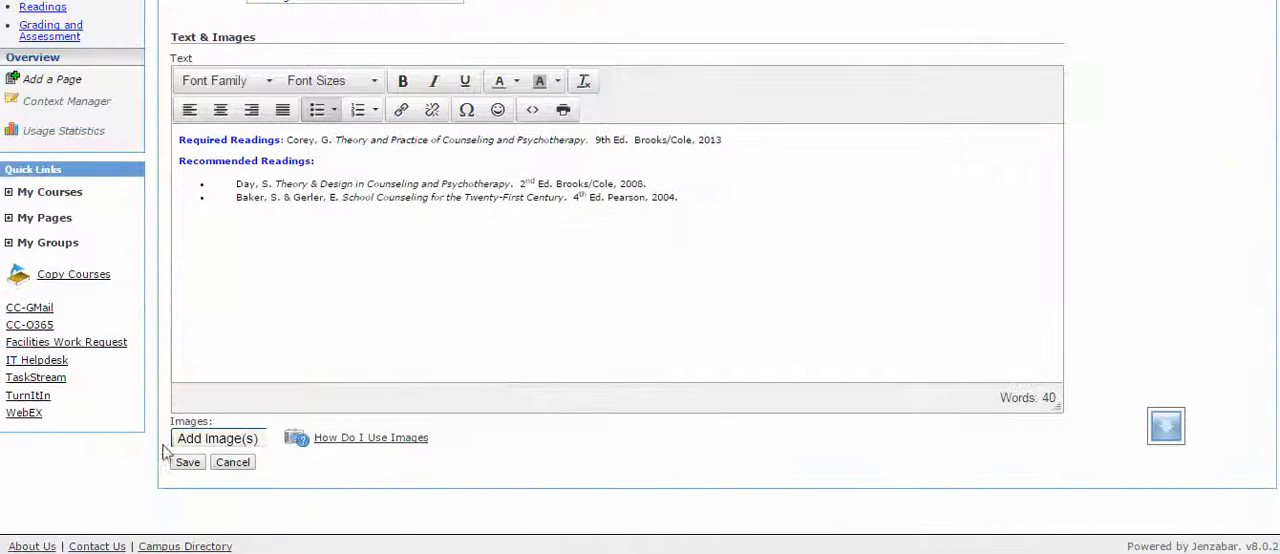
{"action": "left_click", "coordinate": [212, 440]}
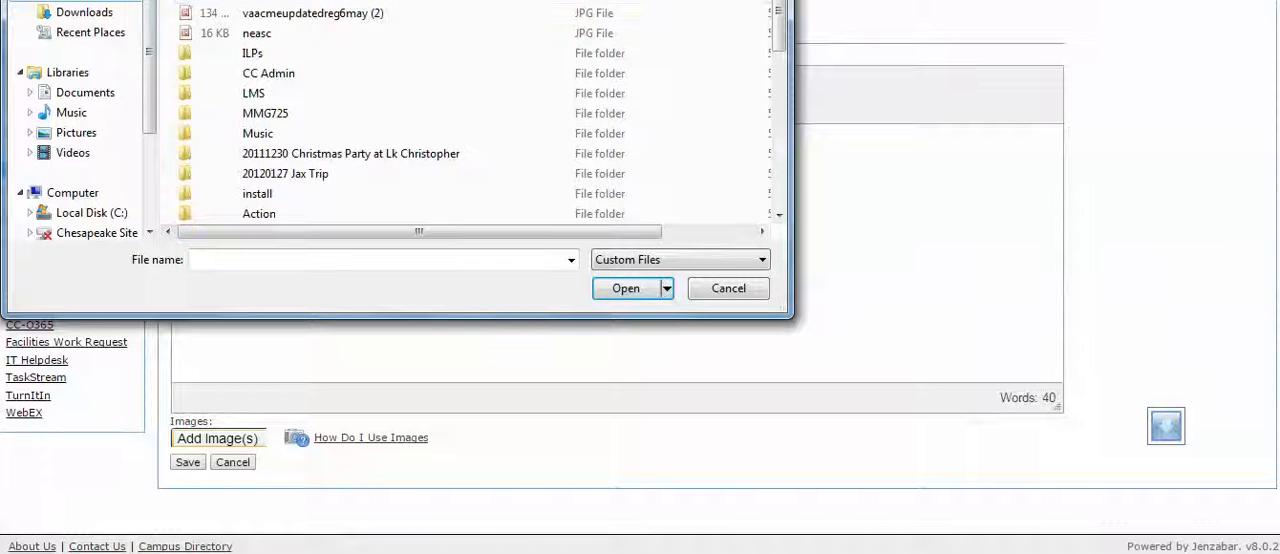
{"action": "left_click", "coordinate": [778, 188]}
{"action": "left_click", "coordinate": [778, 190]}
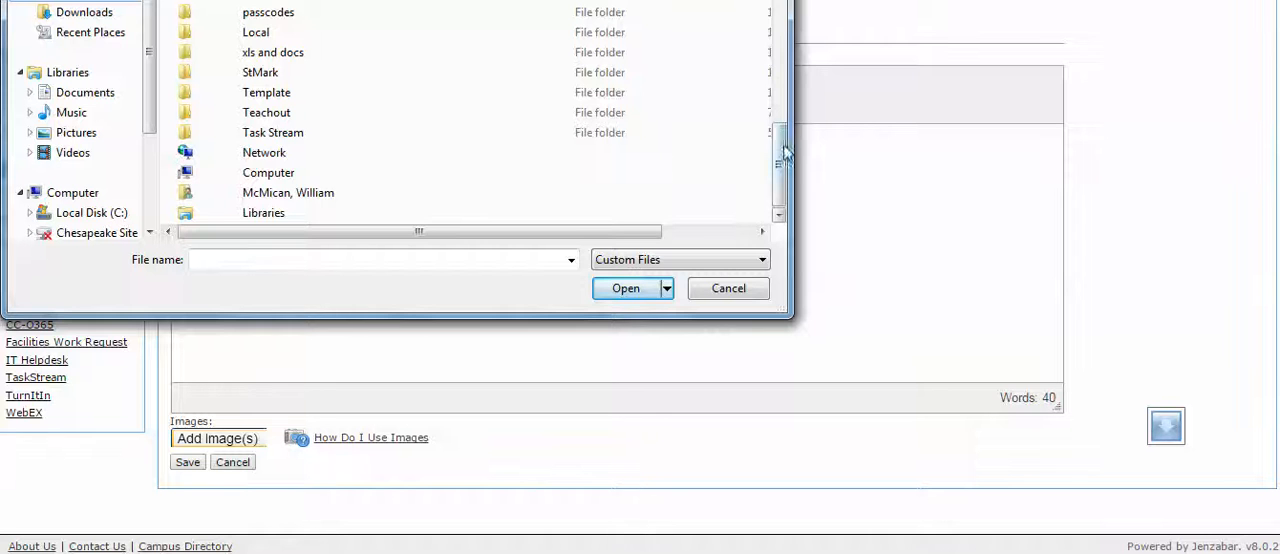
{"action": "left_click_drag", "start_coordinate": [781, 148], "coordinate": [781, 1]}
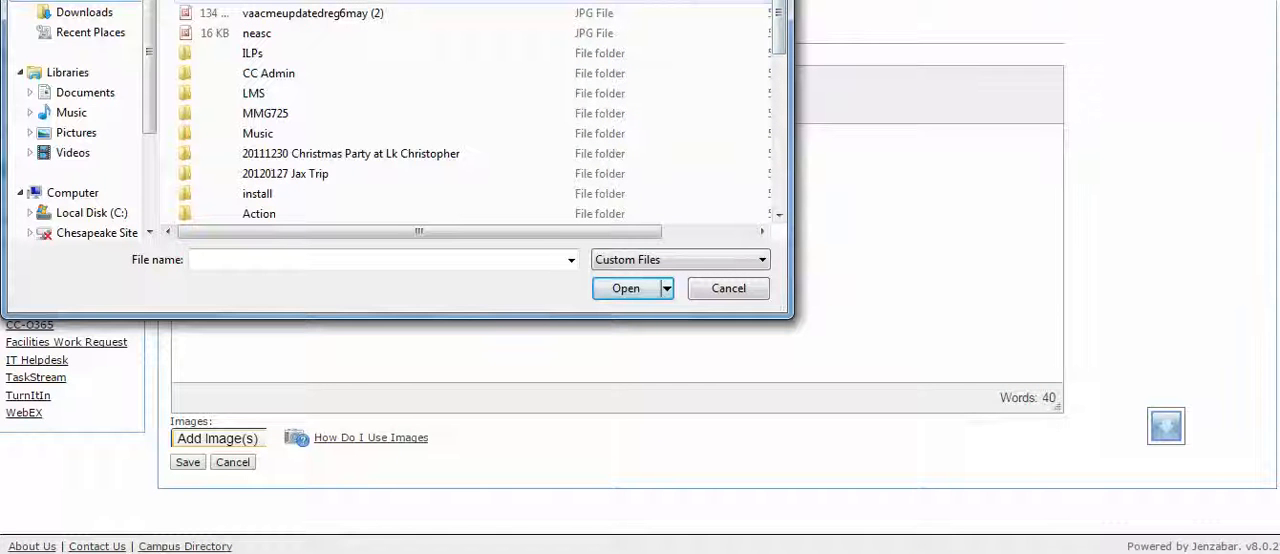
{"action": "left_click", "coordinate": [310, 1]}
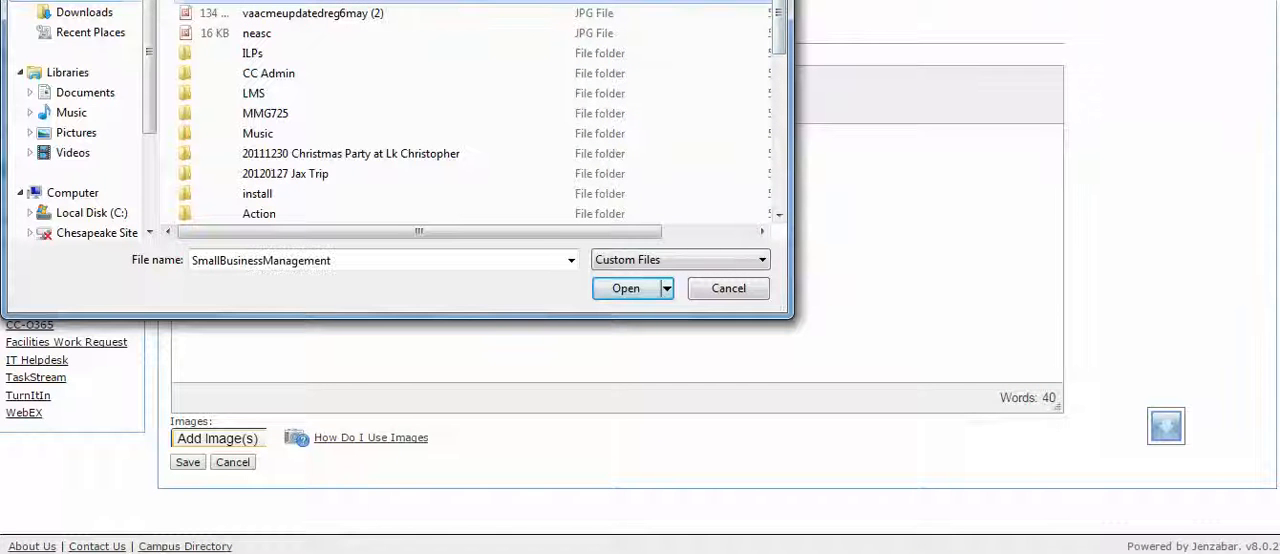
{"action": "left_click", "coordinate": [603, 294]}
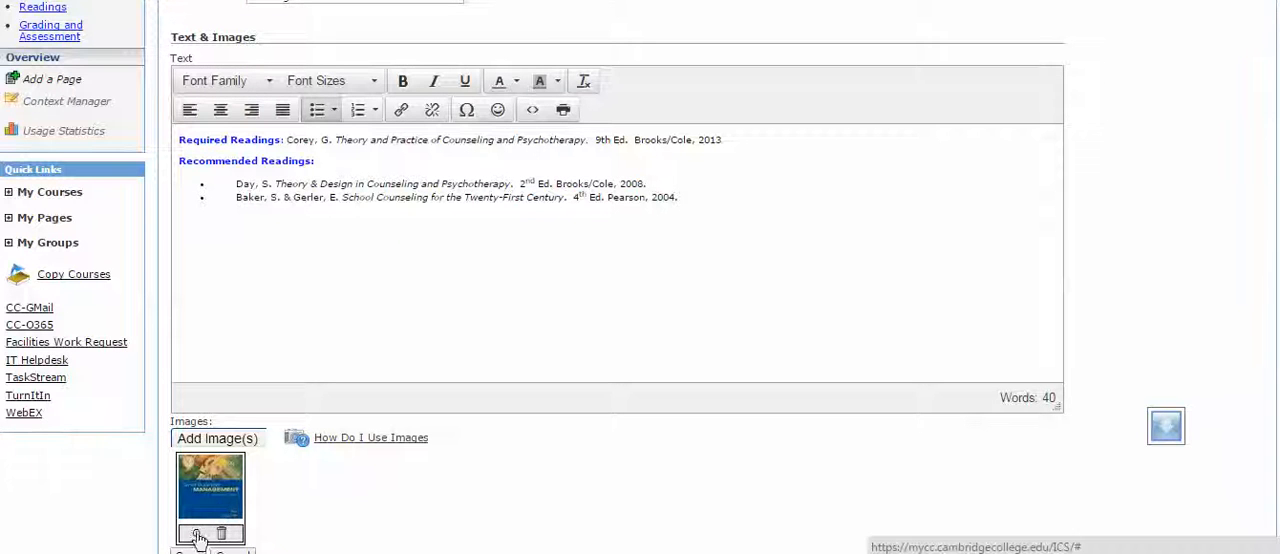
Insert the uploaded book cover image at the first line of the Readings text and center it.
{"action": "mouse_move", "coordinate": [226, 500]}
{"action": "left_mouse_down"}
{"action": "mouse_move", "coordinate": [228, 514]}
{"action": "mouse_move", "coordinate": [352, 256]}
{"action": "mouse_move", "coordinate": [334, 157]}
{"action": "mouse_move", "coordinate": [200, 150]}
{"action": "mouse_move", "coordinate": [406, 146]}
{"action": "mouse_move", "coordinate": [188, 145]}
{"action": "left_mouse_up"}
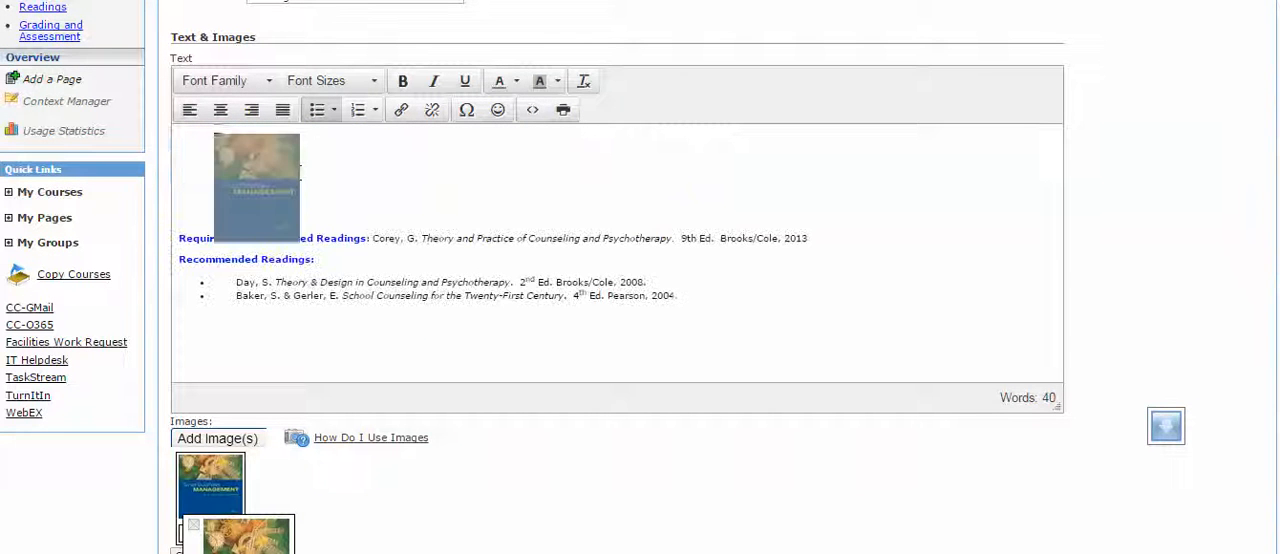
{"action": "left_click", "coordinate": [325, 210]}
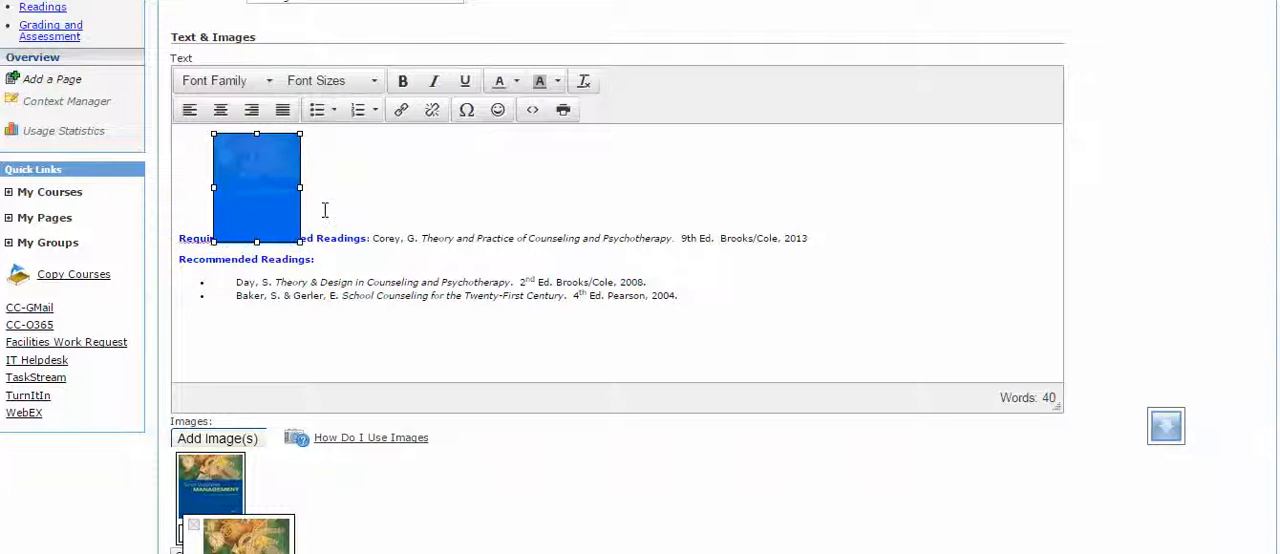
{"action": "left_click", "coordinate": [221, 110]}
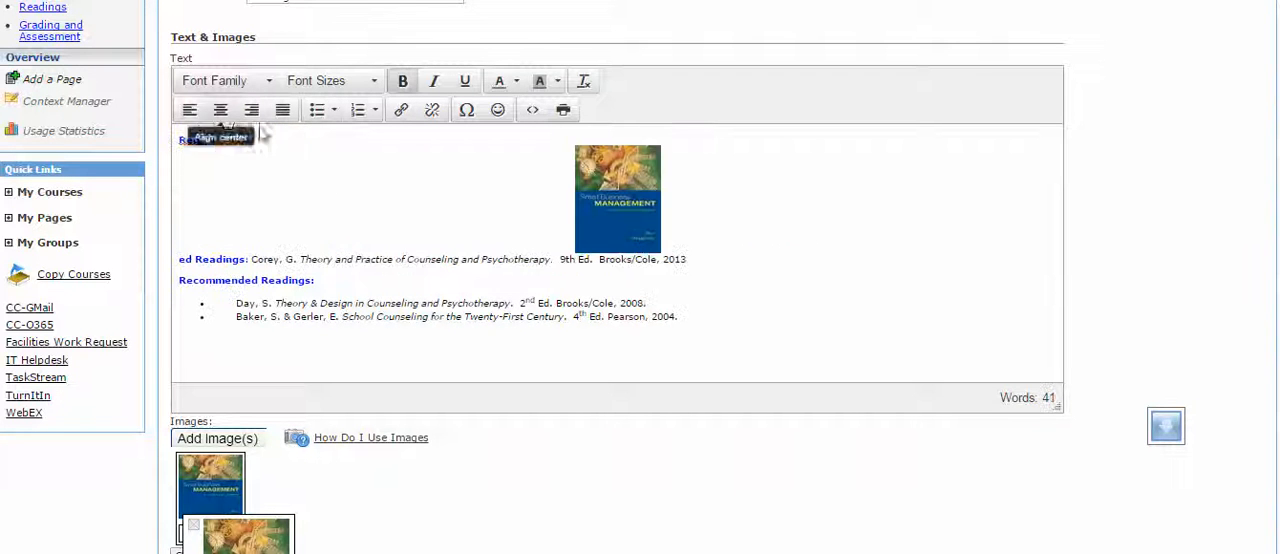
{"action": "left_click", "coordinate": [701, 238]}
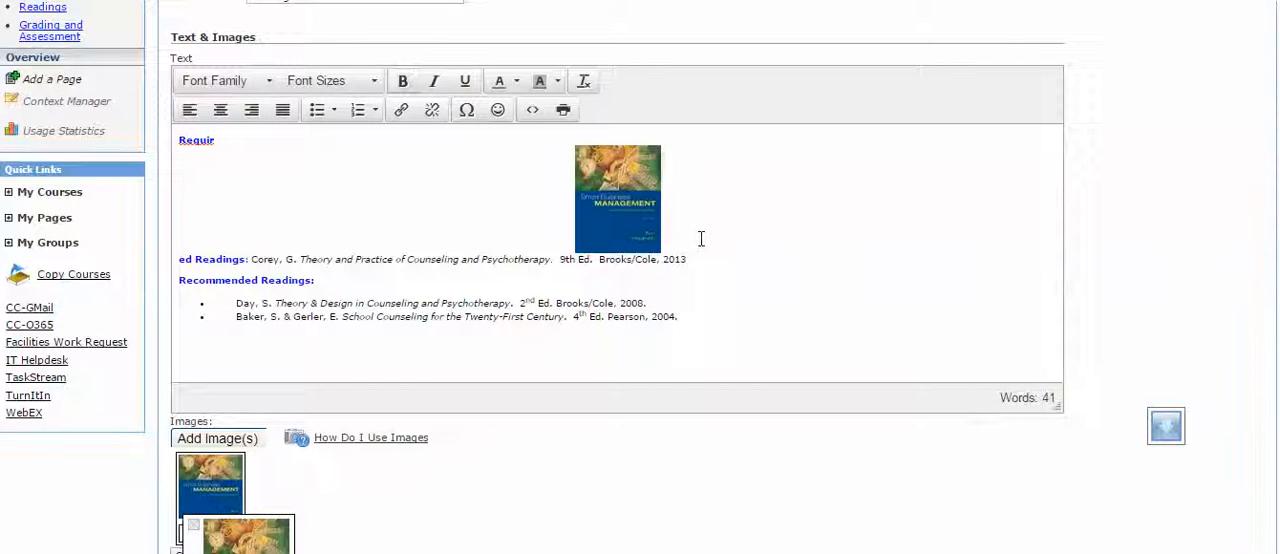
Remove the stray "Requir" above the cover image and restore the "Required Readings:" label on the line below it.
{"action": "left_click", "coordinate": [178, 148], "text": "shift"}
{"action": "left_click", "coordinate": [212, 140]}
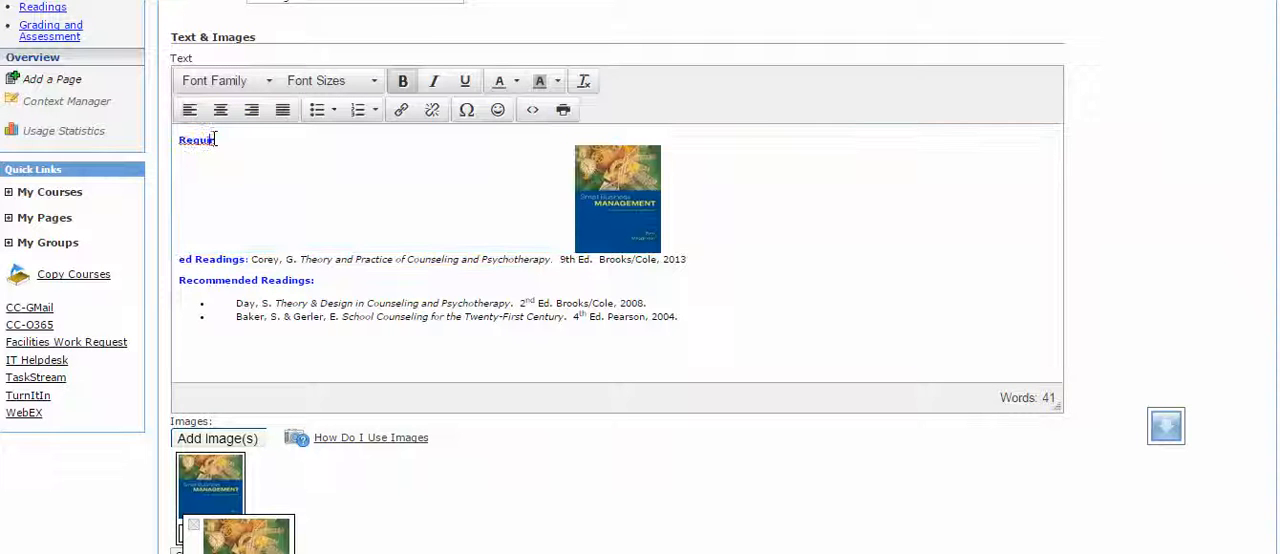
{"action": "left_click_drag", "start_coordinate": [214, 141], "coordinate": [176, 144]}
{"action": "key", "text": "BackSpace"}
{"action": "left_click", "coordinate": [180, 259]}
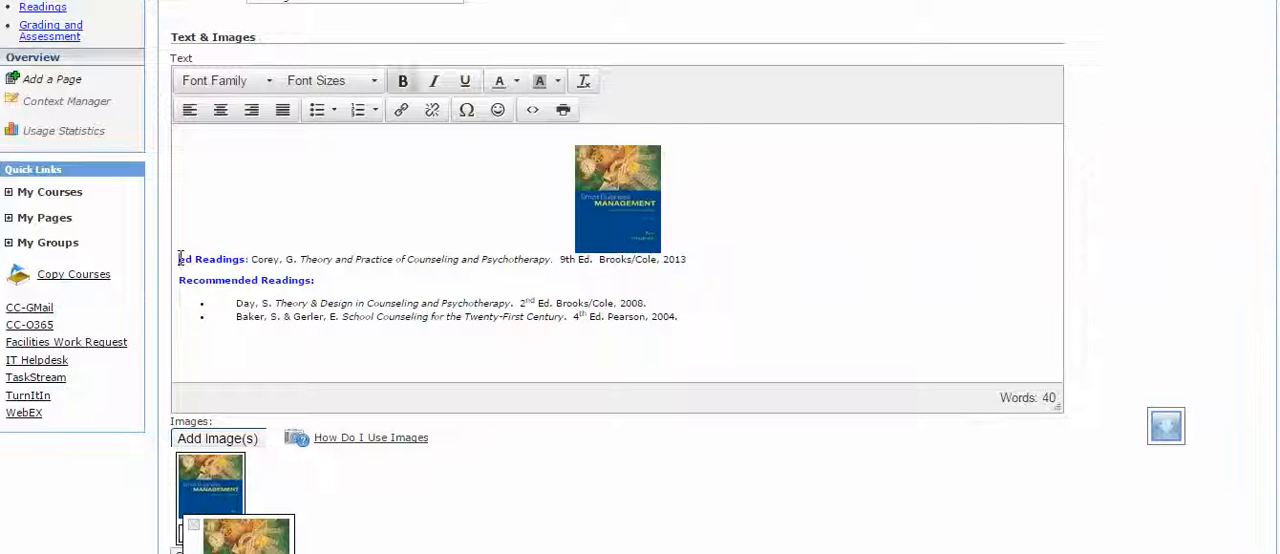
{"action": "type", "text": "Requir"}
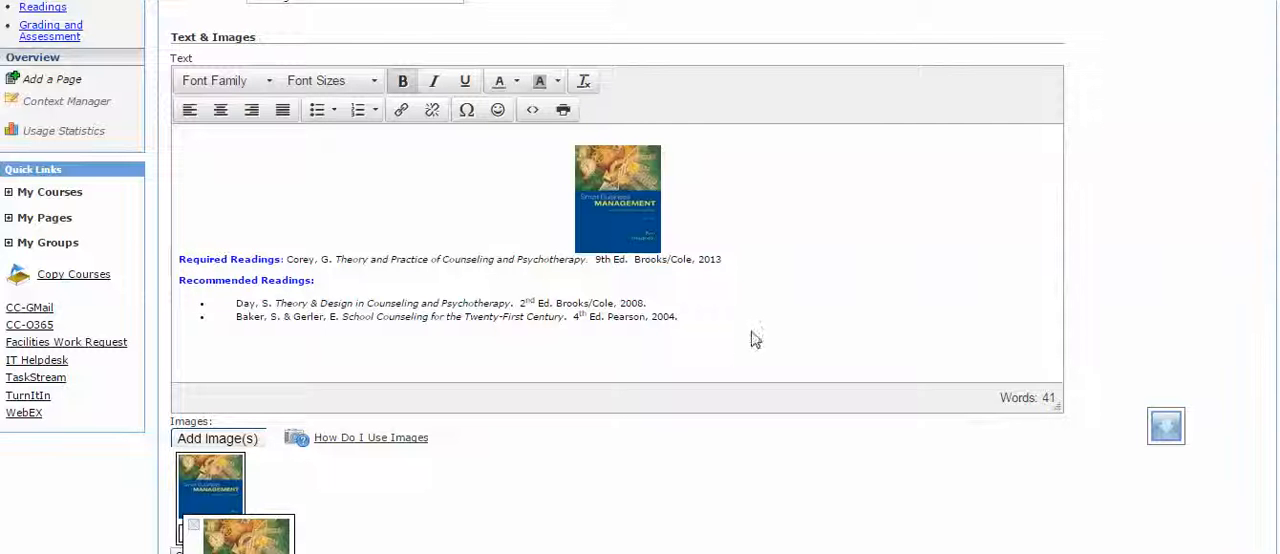
Add a line break between the cover image and the "Required Readings:" line, and save the Readings element.
{"action": "left_click", "coordinate": [690, 242]}
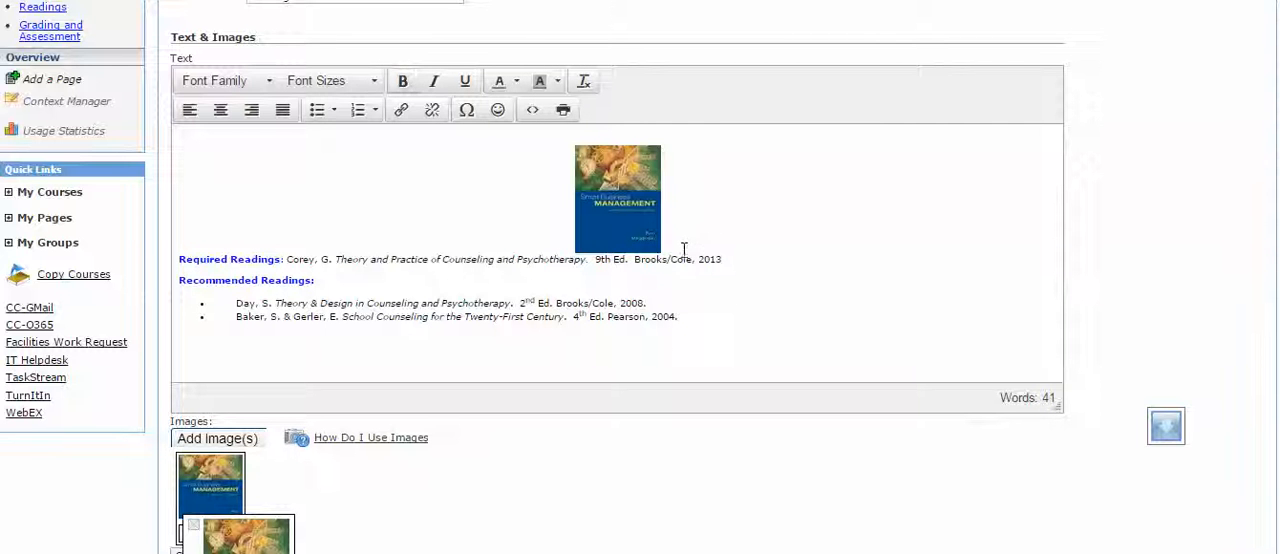
{"action": "left_click", "coordinate": [182, 258]}
{"action": "key", "text": "Return"}
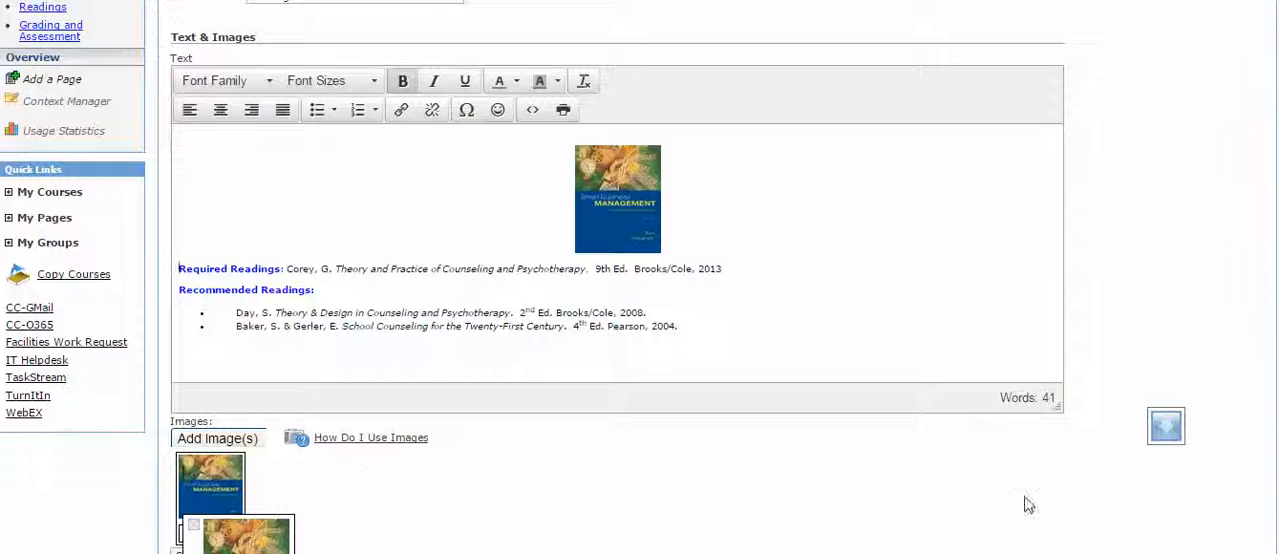
{"action": "scroll", "coordinate": [1027, 504], "scroll_direction": "down", "scroll_amount": 2}
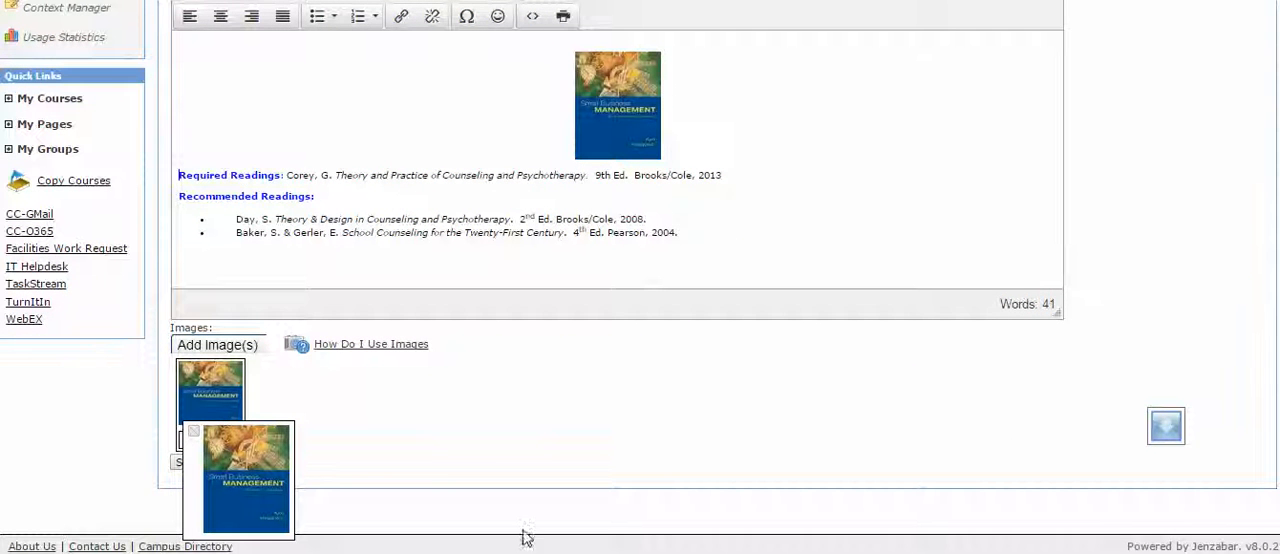
{"action": "left_click", "coordinate": [178, 466]}
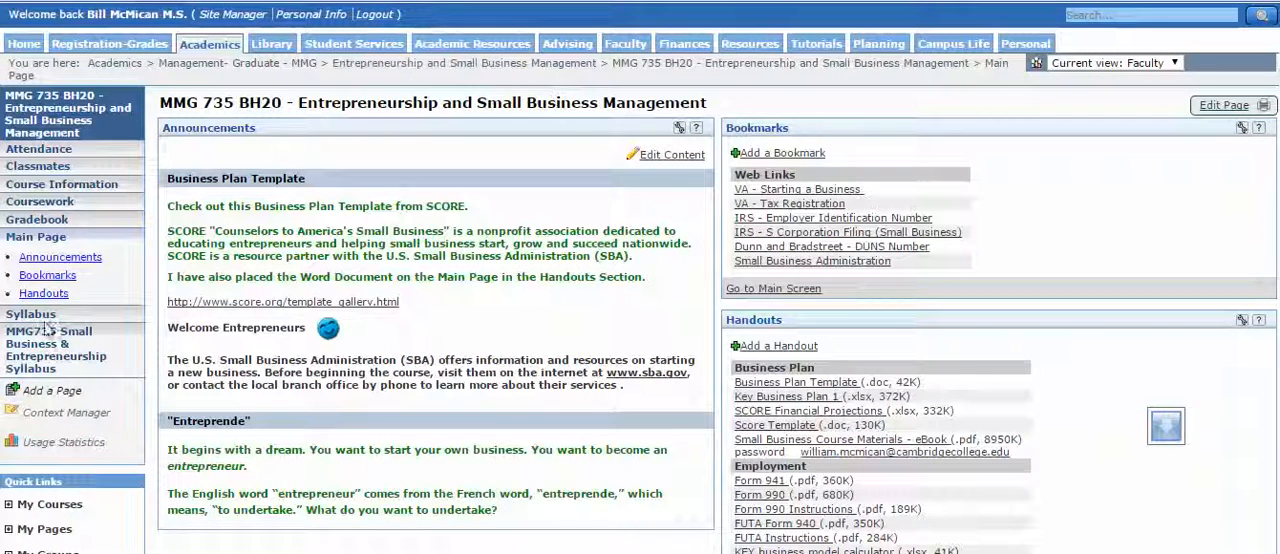
Examine the Syllabus page of the MMG 725 Financial Management course for its portlet layout and content, down to the standards and learning outcomes.
{"action": "left_click", "coordinate": [44, 316]}
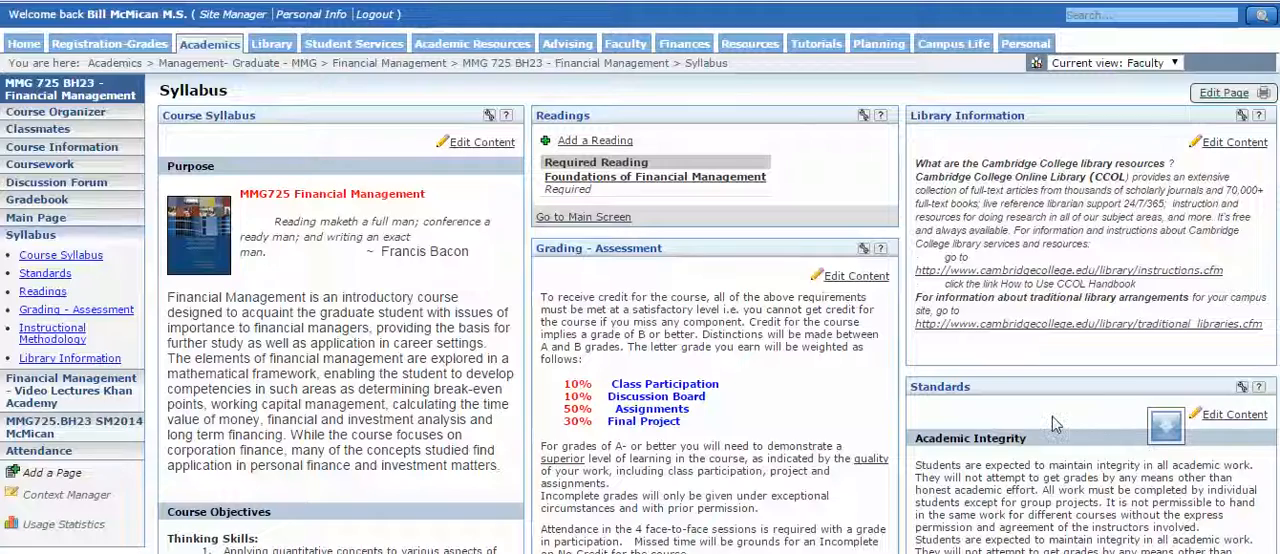
{"action": "scroll", "coordinate": [1052, 416], "scroll_direction": "down", "scroll_amount": 3}
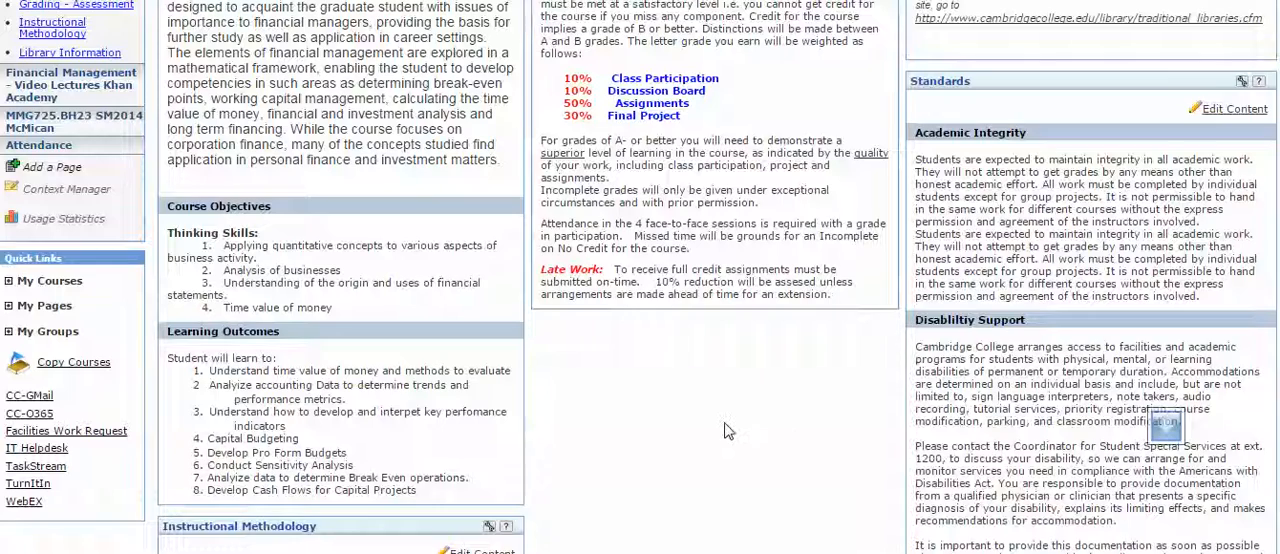
{"action": "scroll", "coordinate": [727, 430], "scroll_direction": "up", "scroll_amount": 5}
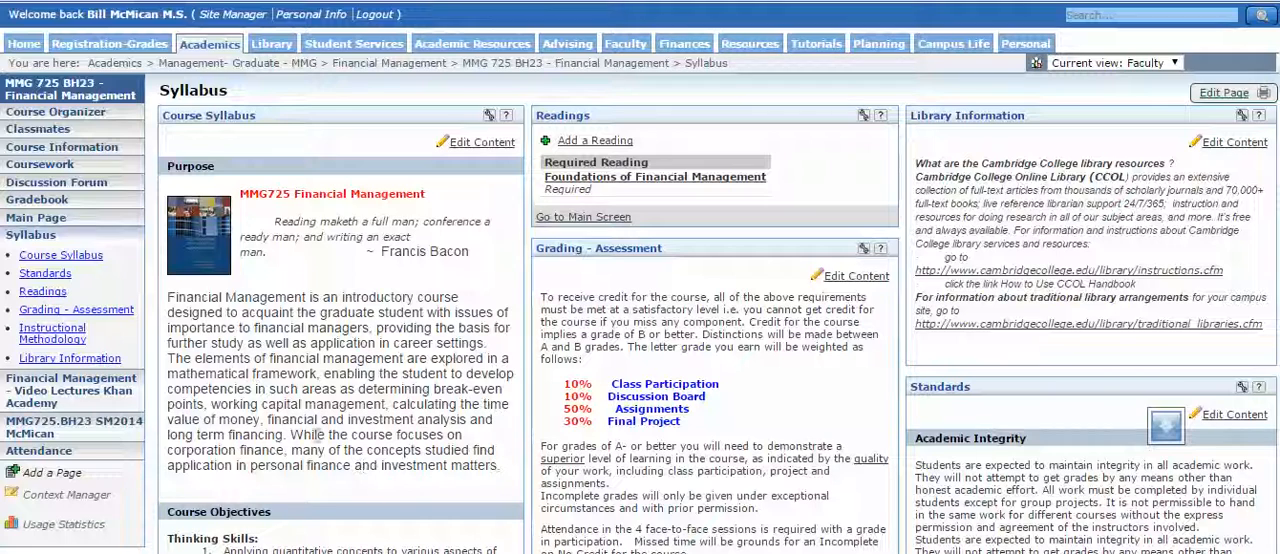
{"action": "scroll", "coordinate": [135, 510], "scroll_direction": "down", "scroll_amount": 1}
{"action": "scroll", "coordinate": [135, 510], "scroll_direction": "down", "scroll_amount": 5}
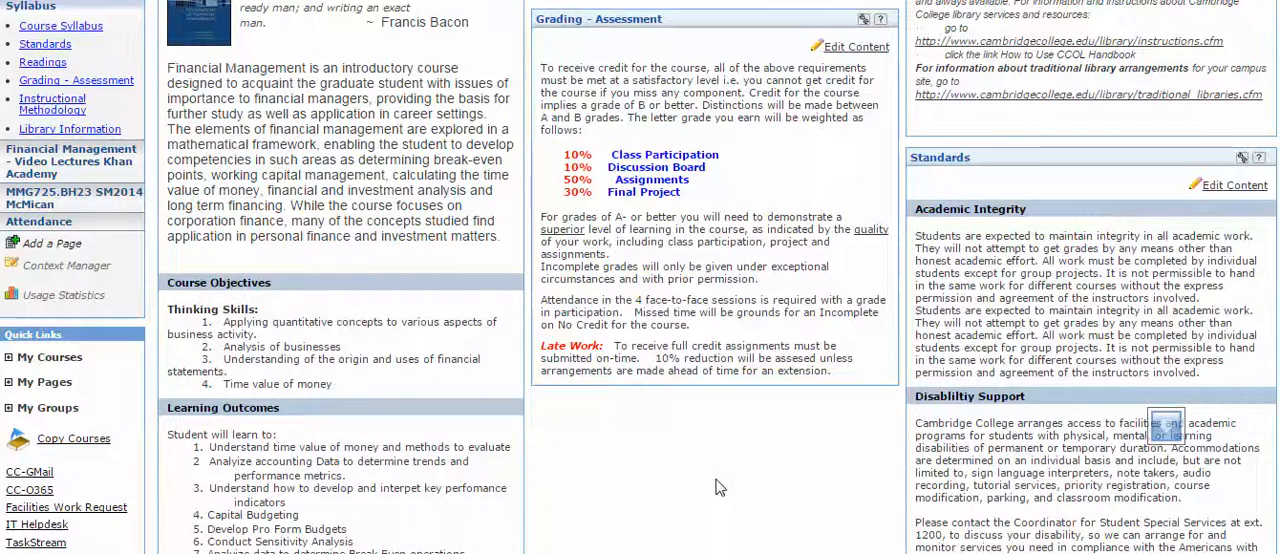
{"action": "scroll", "coordinate": [716, 487], "scroll_direction": "up", "scroll_amount": 2}
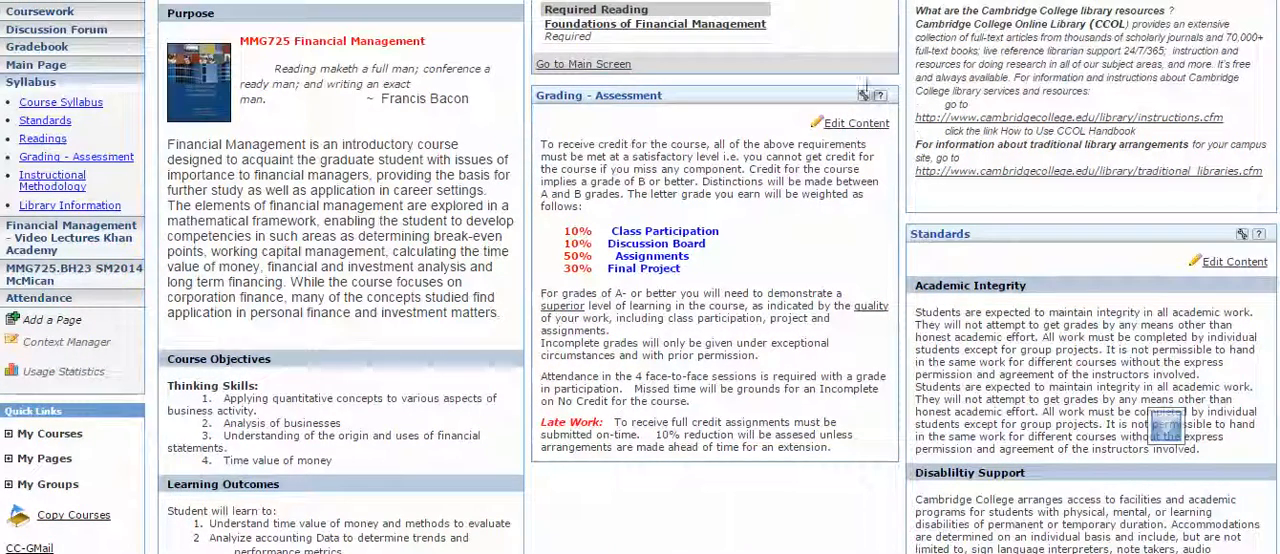